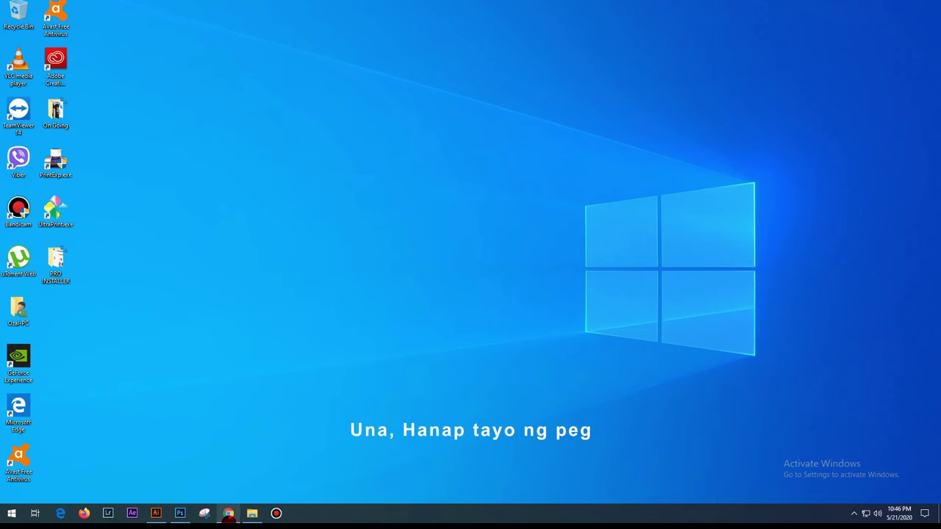
Search Google for 'NBA City Edition jerseys' in a new Chrome tab.
left_click(227, 513)
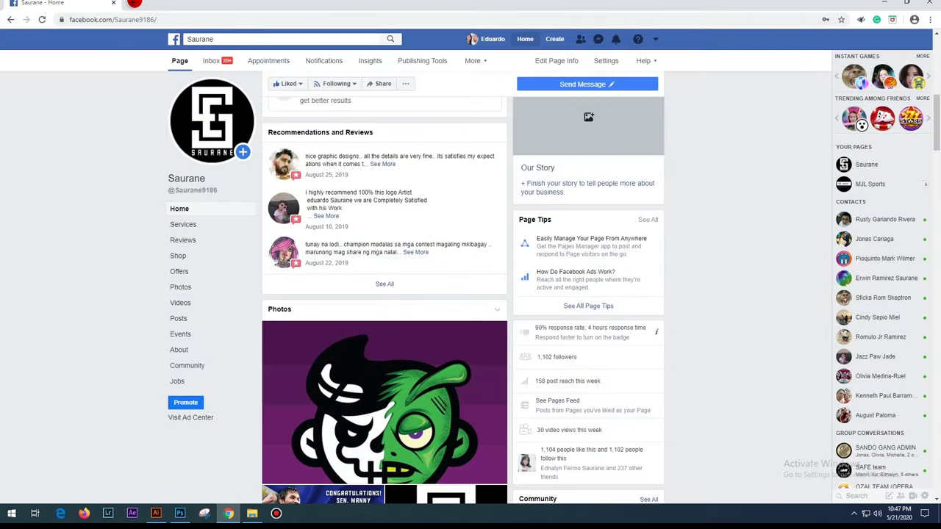
left_click(135, 3)
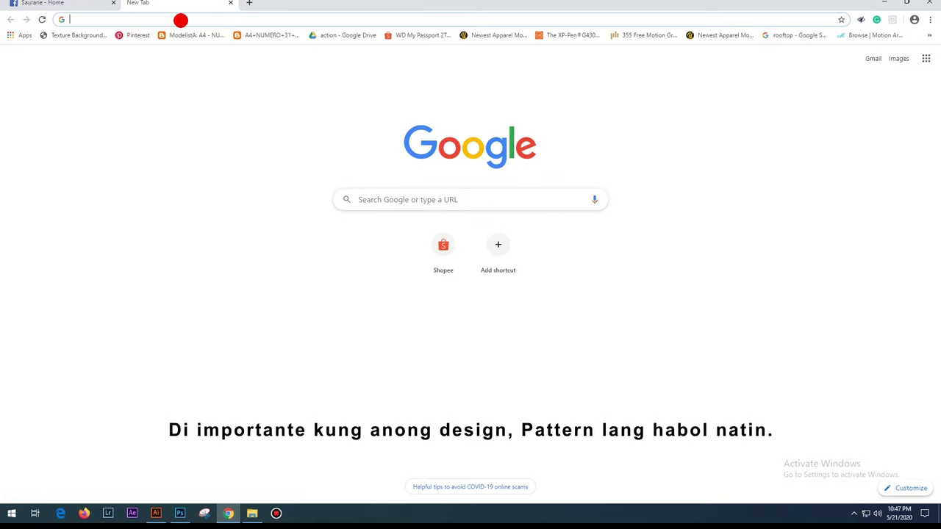
type("NBA CITY EDITION")
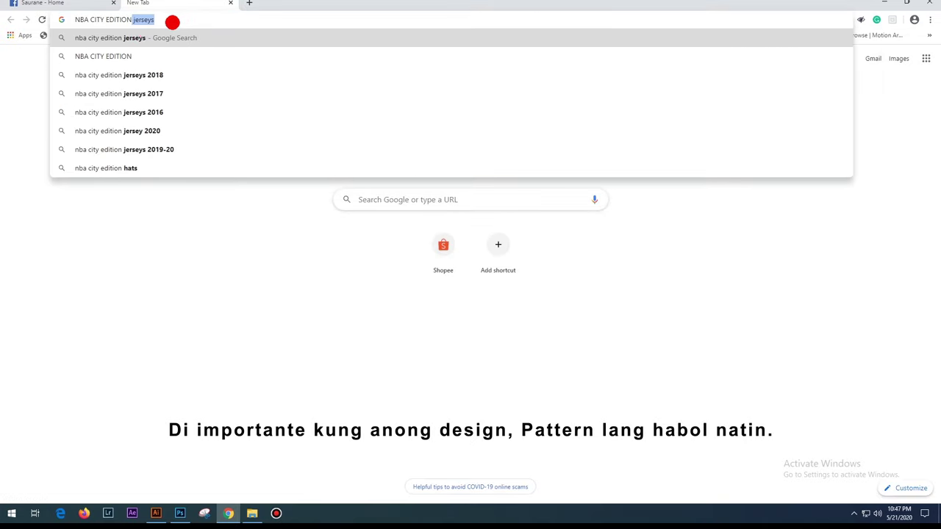
left_click(130, 37)
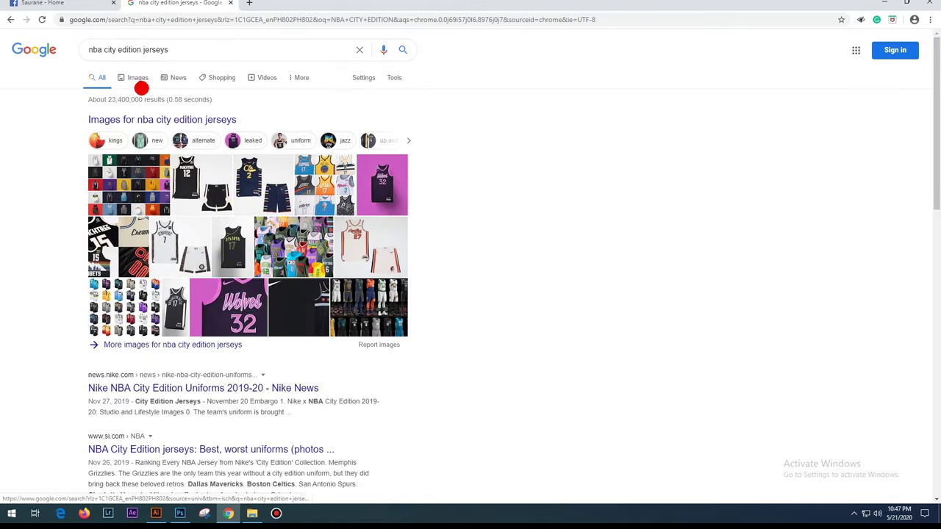
Switch to image results and open the Nike News article on the 2018-19 City Edition uniforms.
left_click(141, 80)
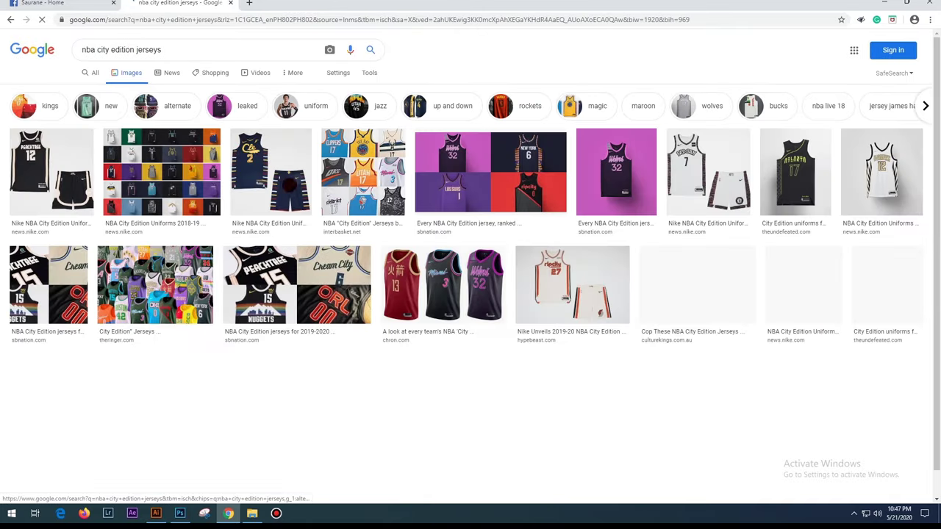
left_click(172, 175)
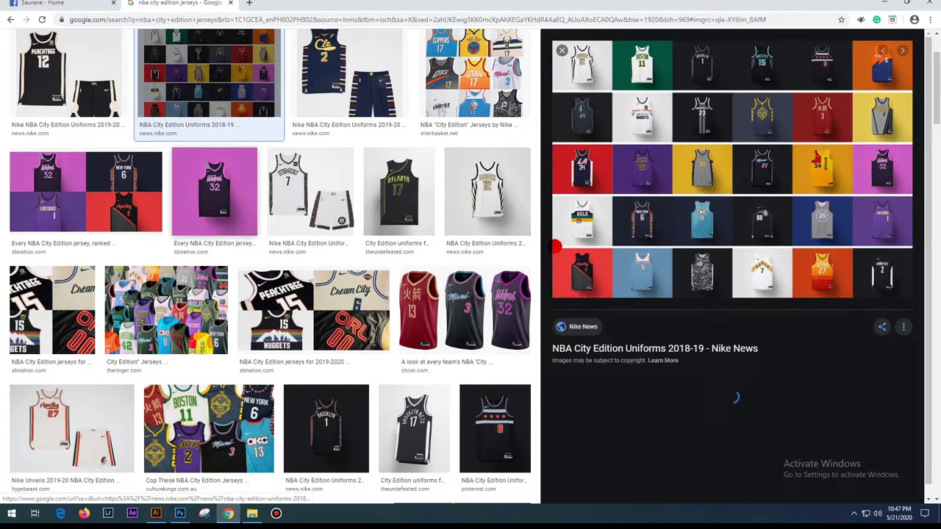
left_click(625, 348)
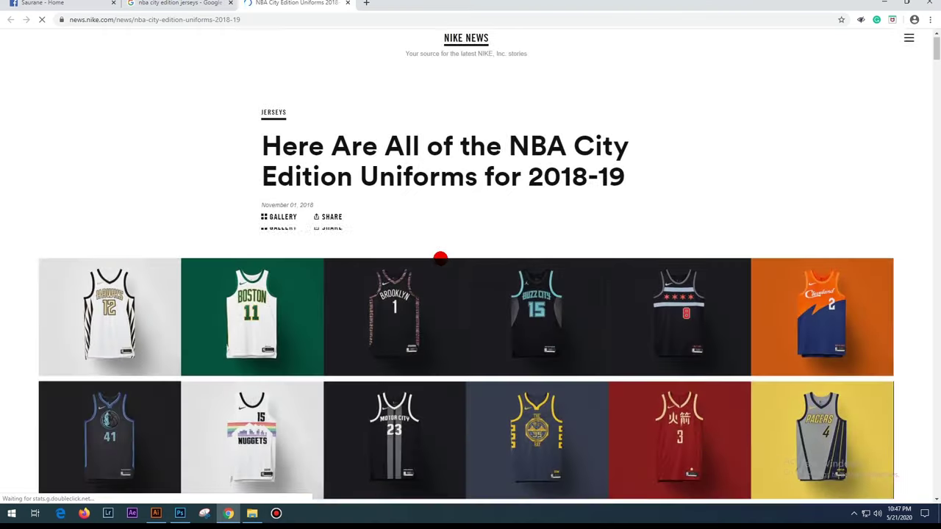
Save the Boston Celtics jersey image to the Desktop as a JPEG and show it in File Explorer.
scroll(439, 258, "down", 3)
scroll(441, 259, "down", 4)
scroll(439, 258, "down", 4)
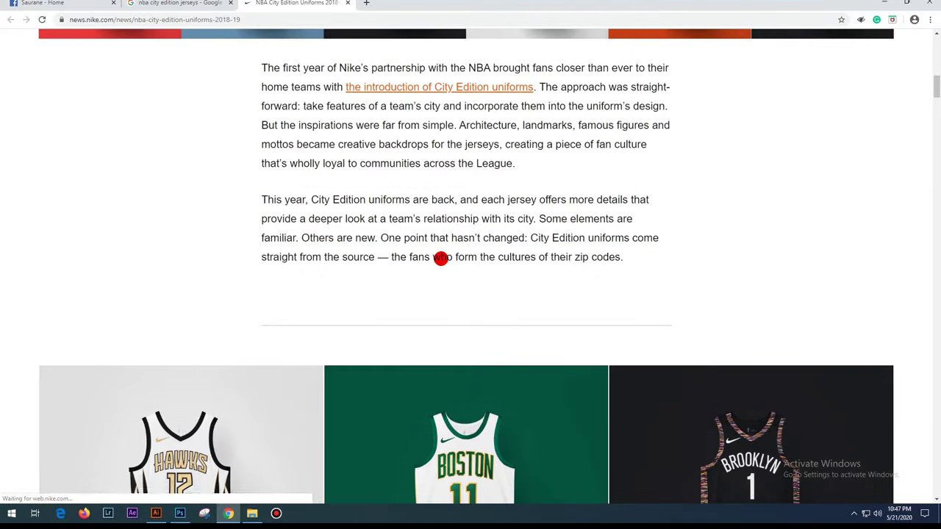
scroll(438, 258, "down", 2)
scroll(441, 257, "down", 2)
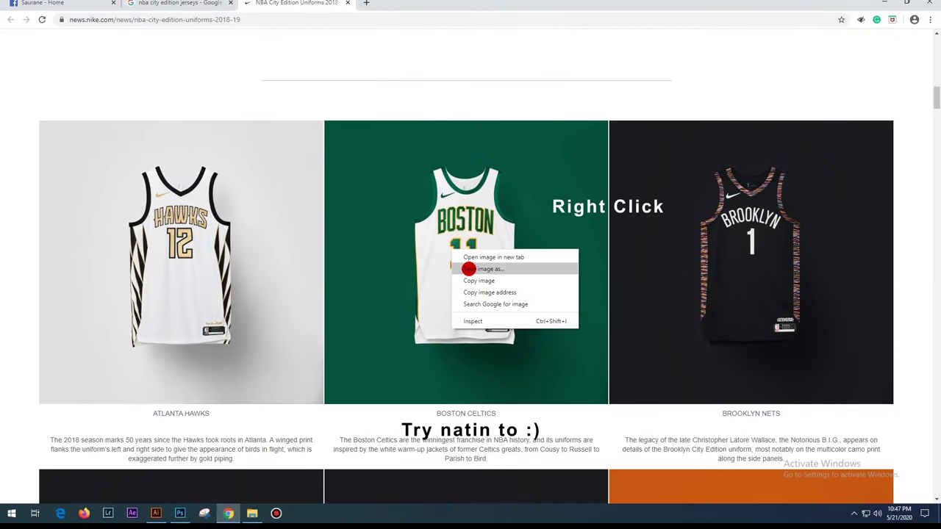
left_click(468, 269)
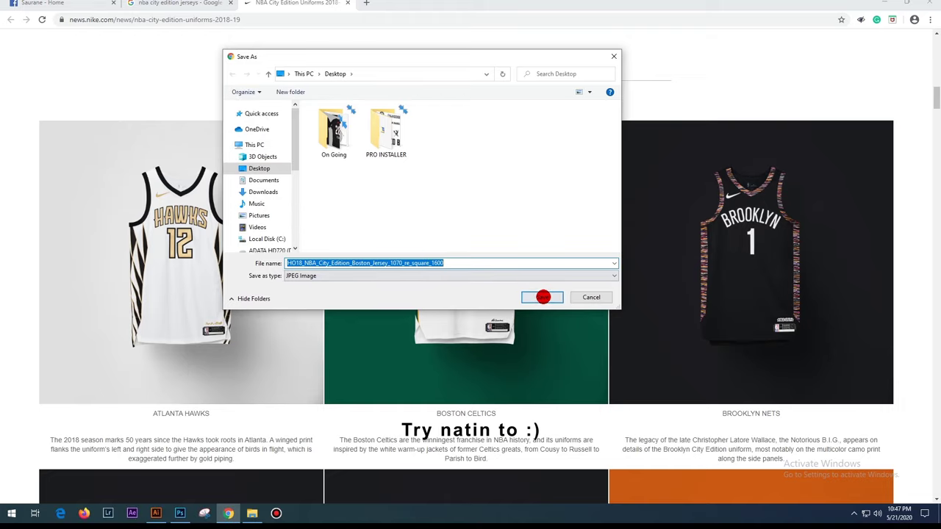
left_click(543, 297)
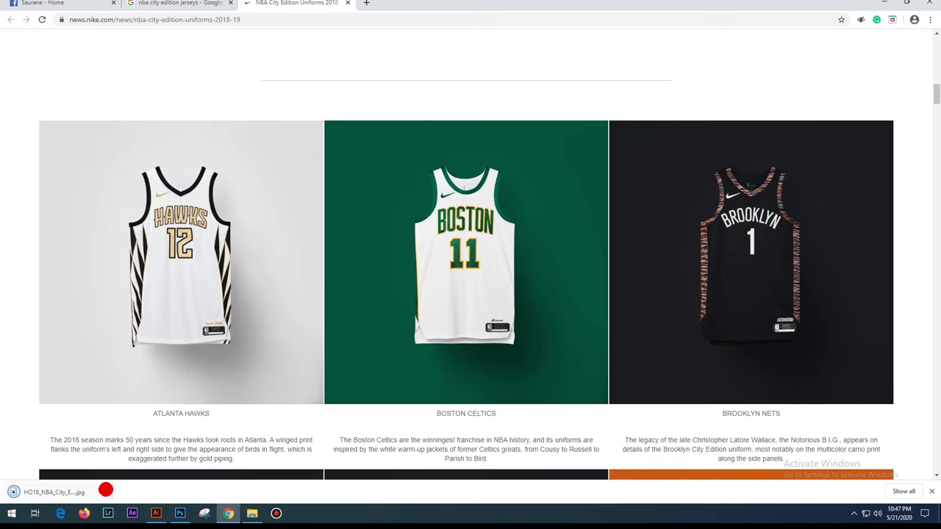
left_click(101, 491)
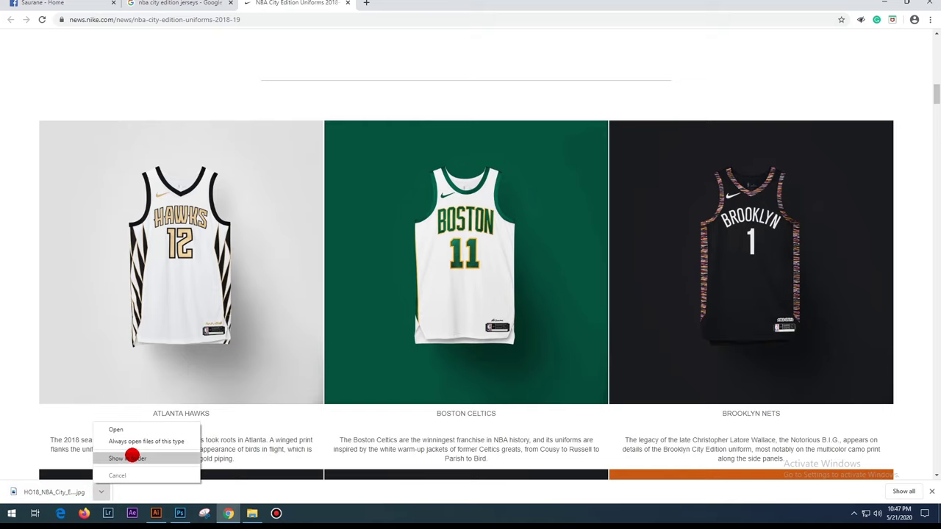
left_click(130, 452)
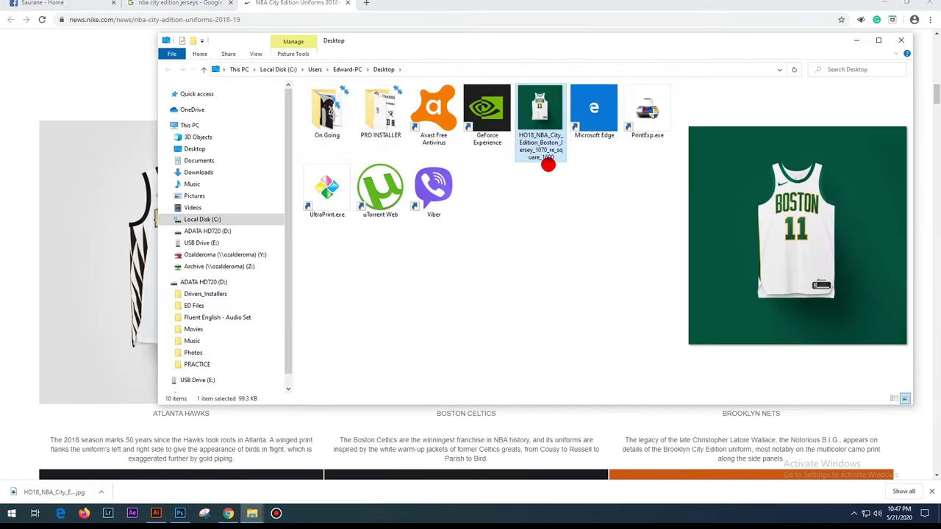
Drop the Celtics jersey JPEG from Explorer onto the Illustrator canvas.
left_click_drag(539, 117, 154, 514)
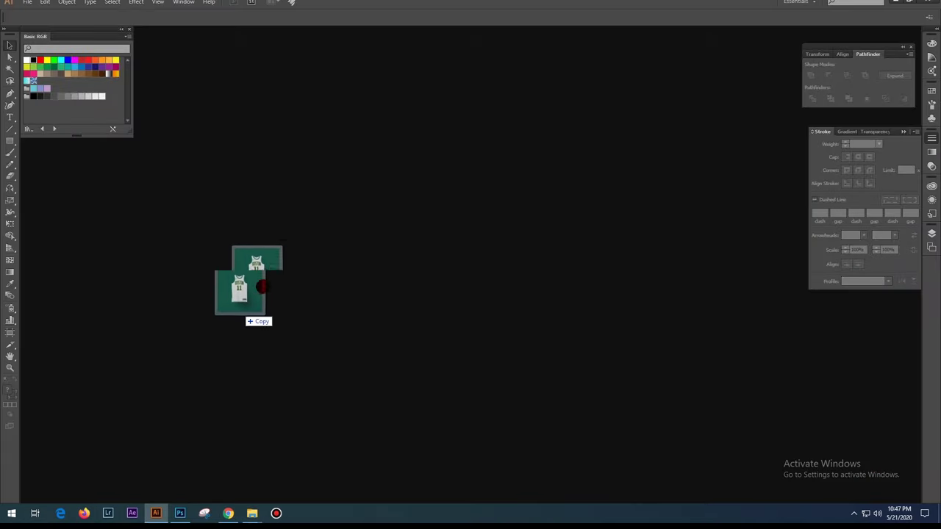
left_click_drag(153, 514, 270, 280)
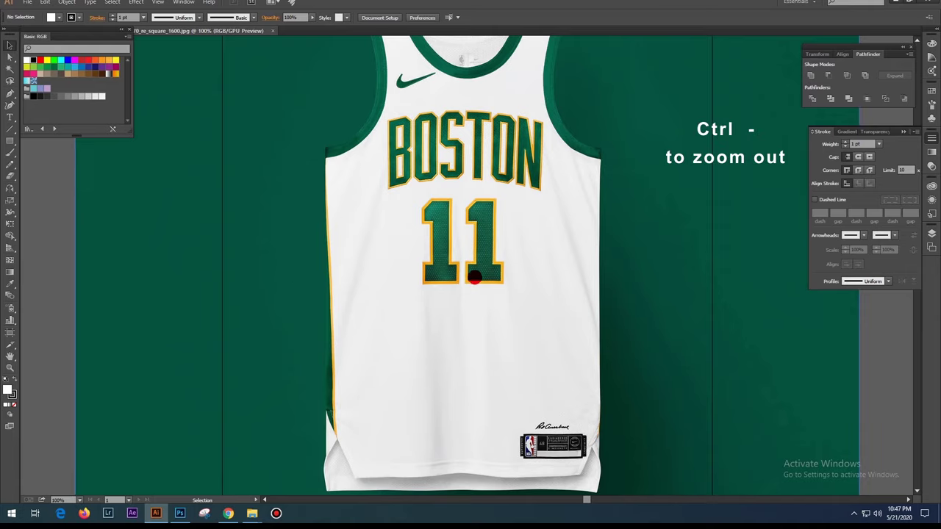
key("ctrl+minus")
key("ctrl+minus")
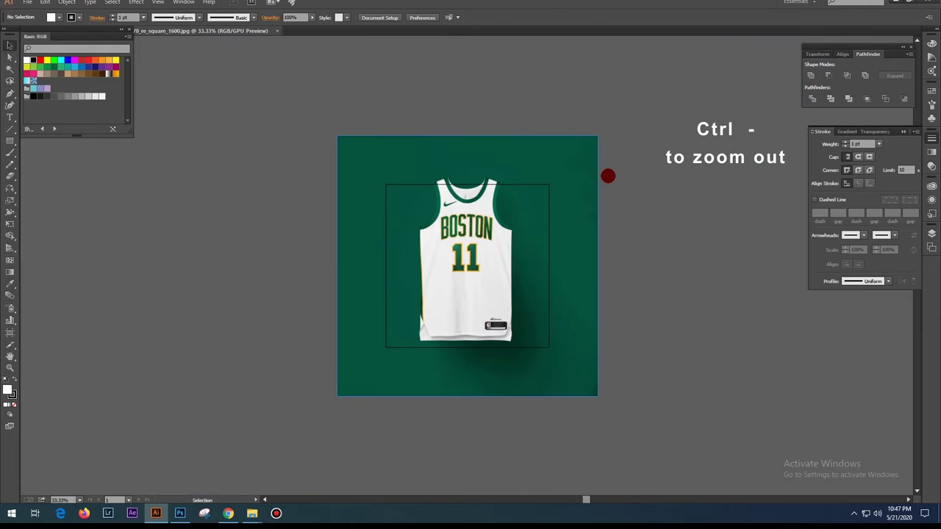
Scale the jersey image down around its centre to fit the 1000-pixel artboard.
left_click(597, 138)
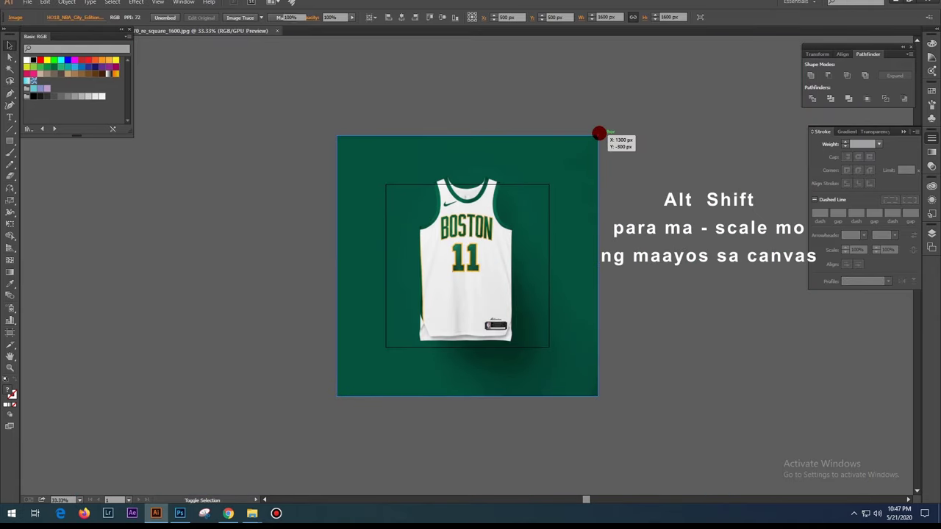
left_click(599, 134)
left_click(595, 138)
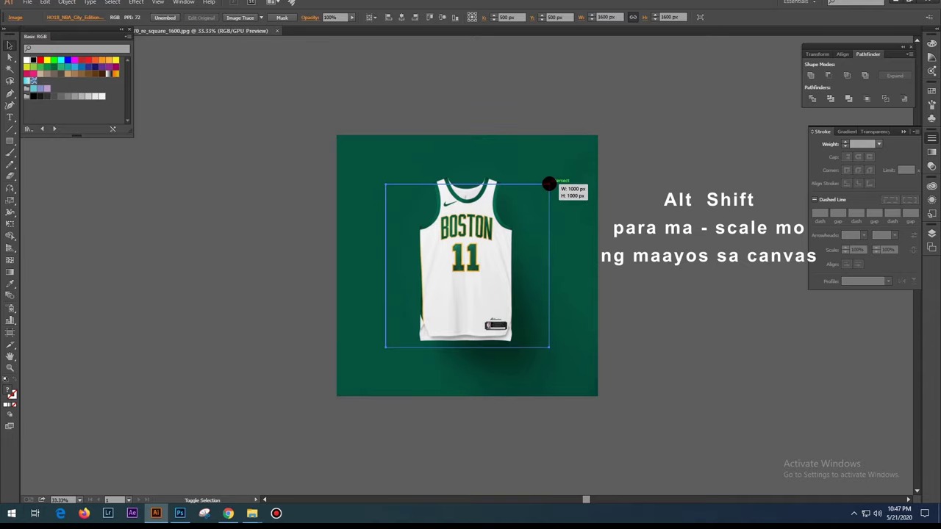
left_click_drag(591, 143, 549, 183)
left_click(581, 200)
key("ctrl+plus")
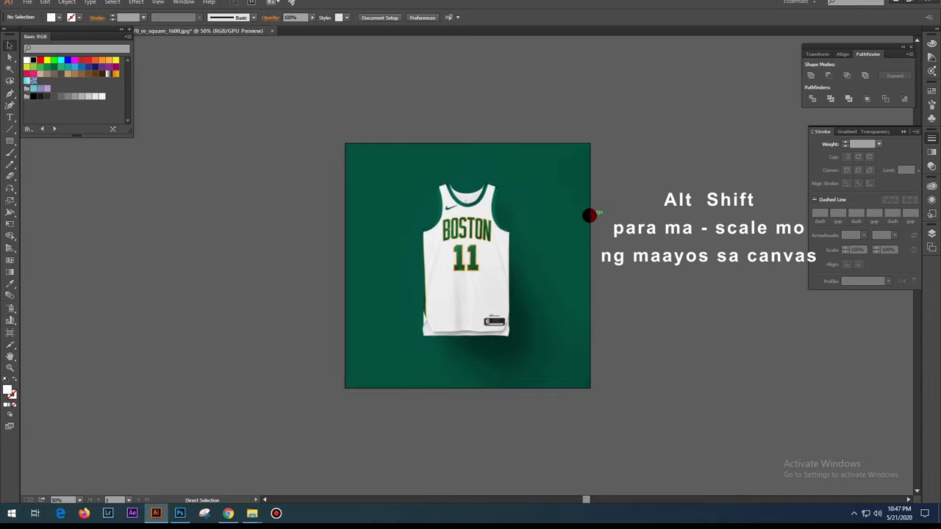
key("ctrl+plus")
key("ctrl+plus")
key("ctrl+plus")
With the Pen tool, place the first anchor at the jersey's neckline centre.
scroll(478, 284, "up", 5)
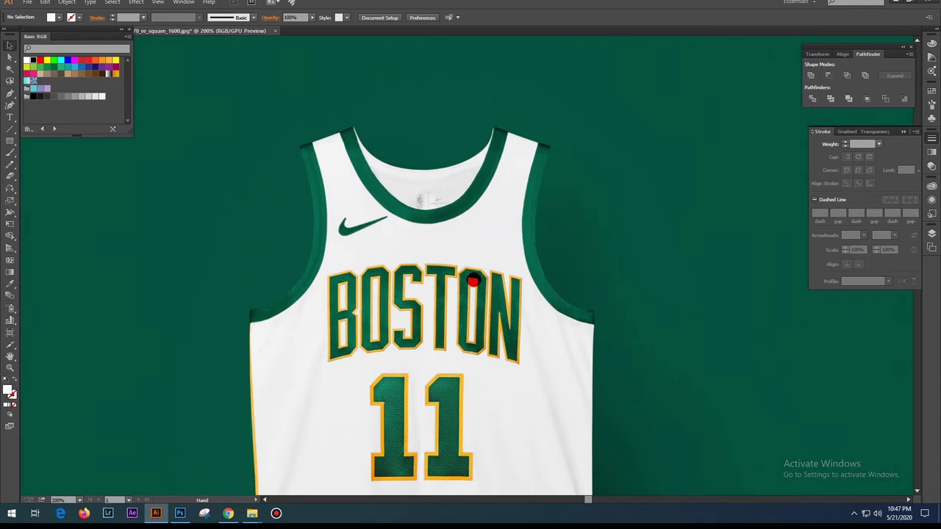
scroll(452, 225, "up", 2)
key("ctrl+plus")
key("ctrl+plus")
key("ctrl+plus")
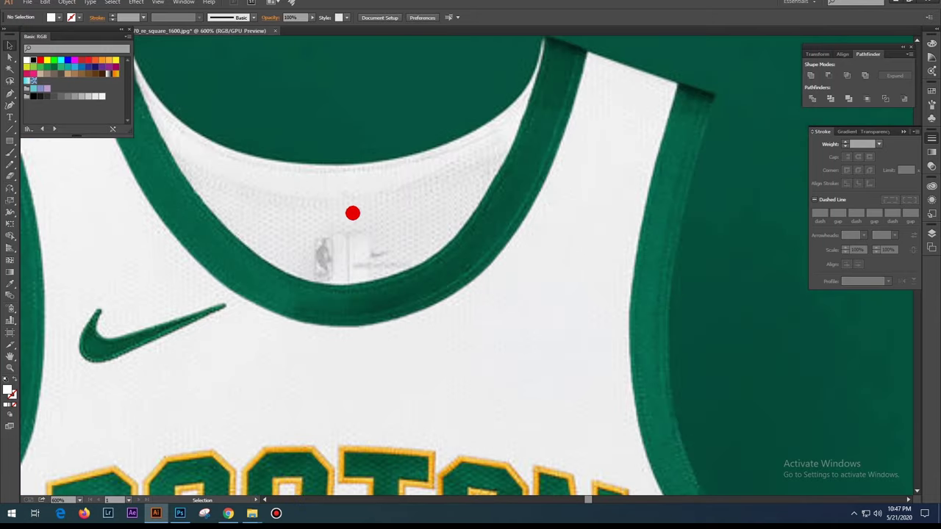
left_click_drag(352, 203, 372, 199)
key("p")
left_click(364, 156)
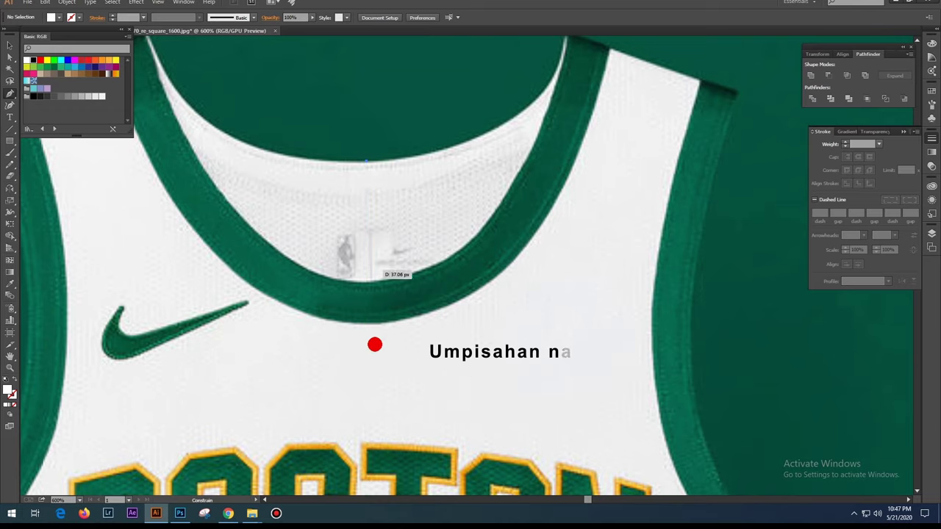
Anchor the path at the bottom hem to complete the vertical centre line.
left_click_drag(374, 342, 368, 140)
scroll(368, 290, "down", 5)
scroll(382, 228, "down", 5)
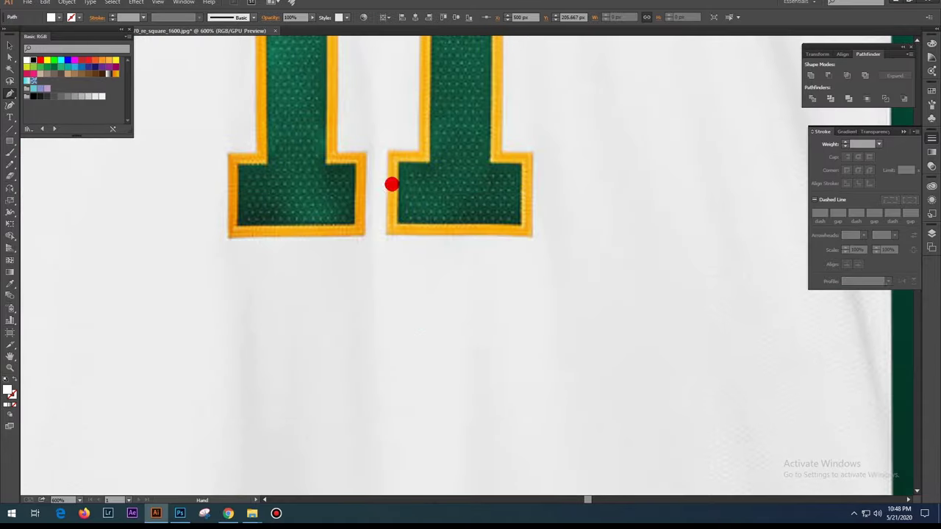
scroll(390, 183, "down", 3)
scroll(387, 30, "down", 4)
scroll(423, 147, "down", 5)
scroll(415, 234, "down", 2)
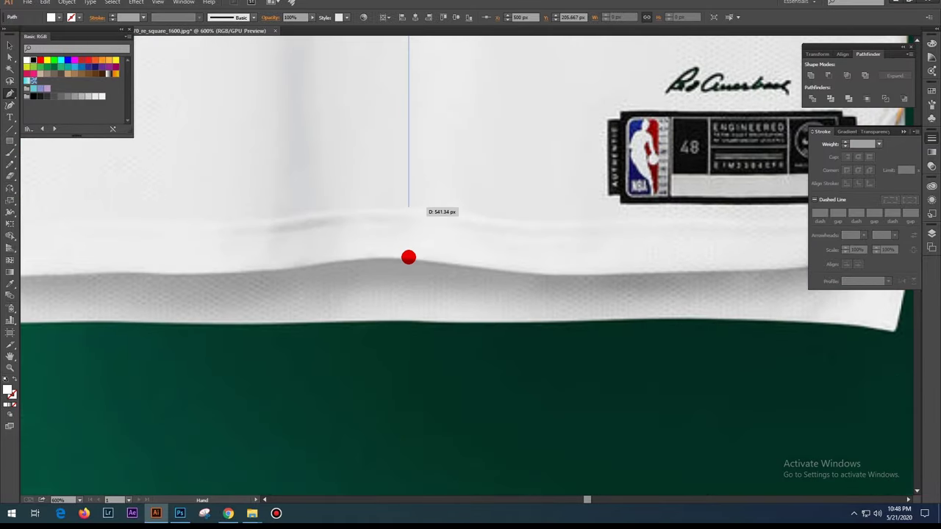
left_click(409, 322)
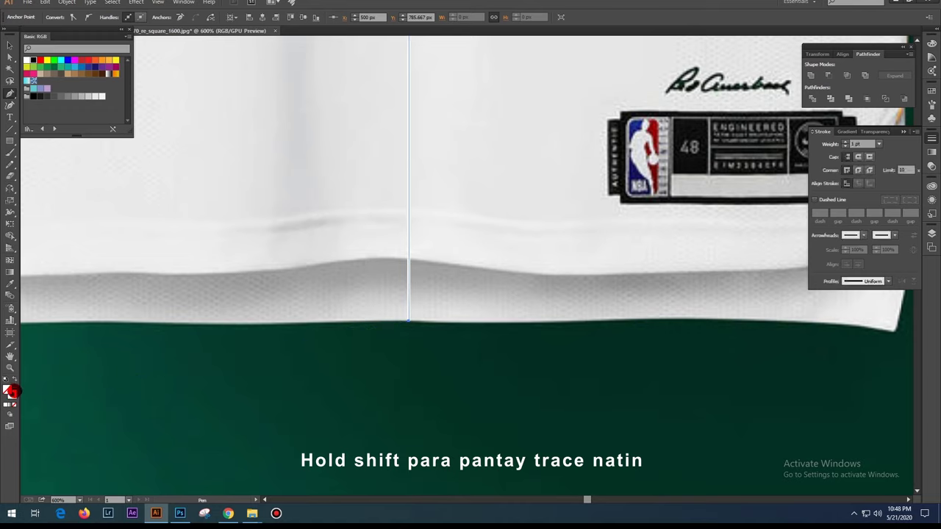
Set the centre line's stroke colour to red (#FF0000).
double_click(13, 393)
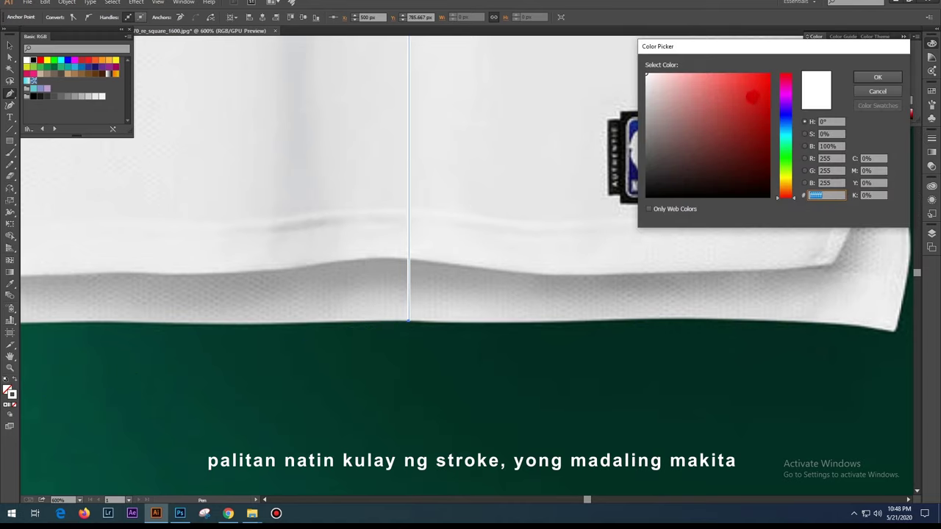
left_click(768, 74)
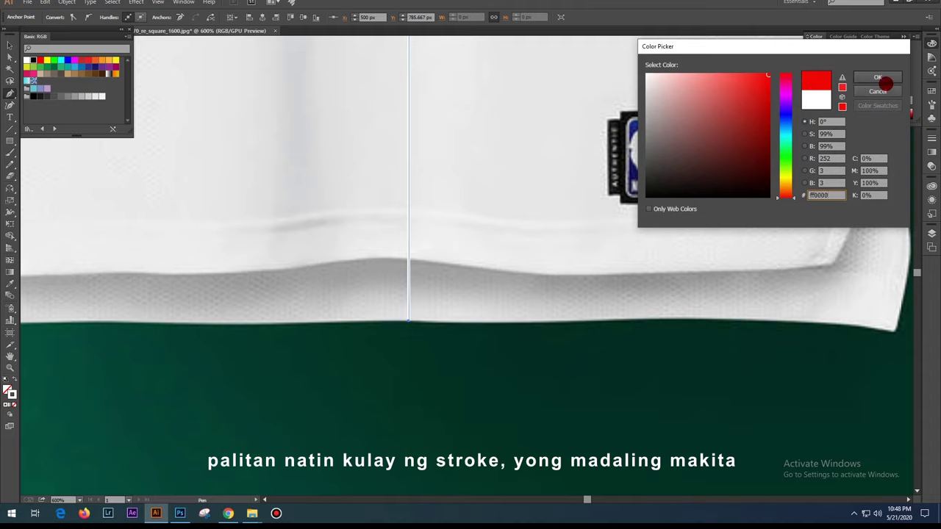
left_click(879, 79)
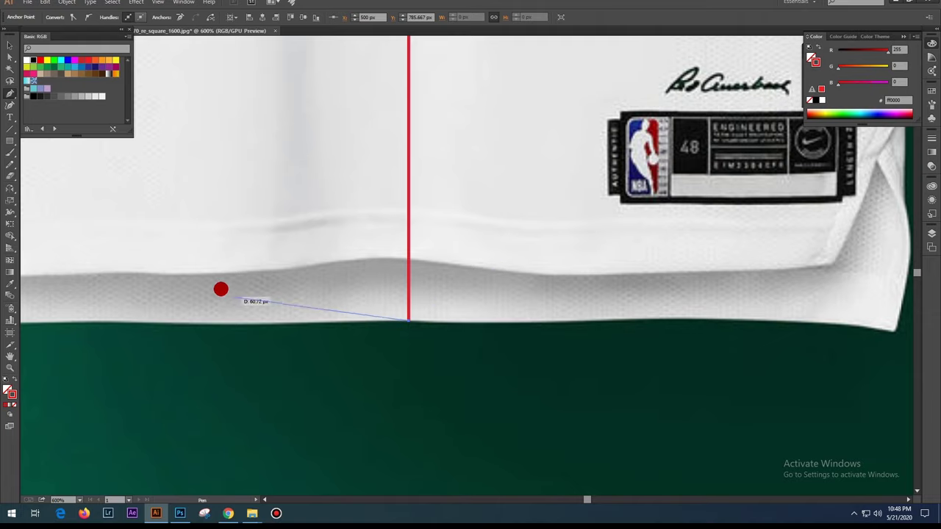
Extend the path along the hem to the left corner and up the side to the armhole.
scroll(270, 290, "left", 5)
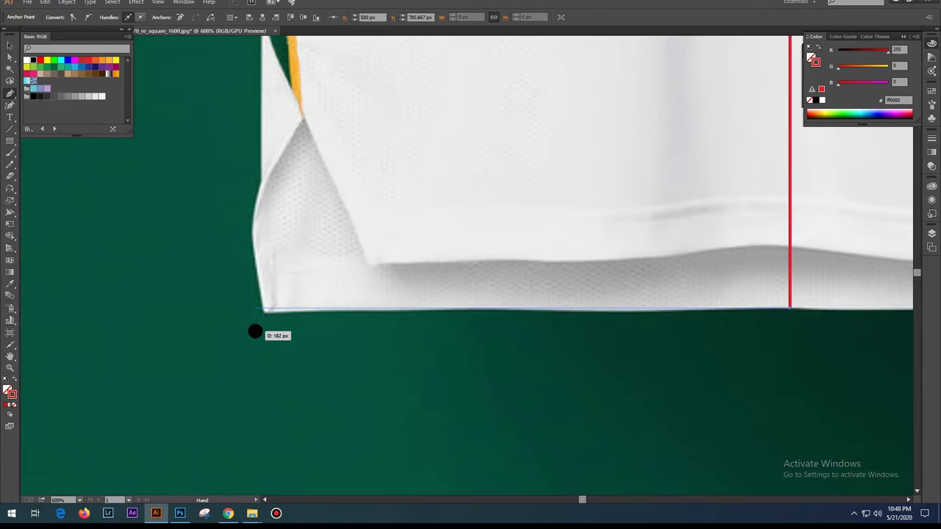
left_click(257, 309)
scroll(271, 155, "up", 3)
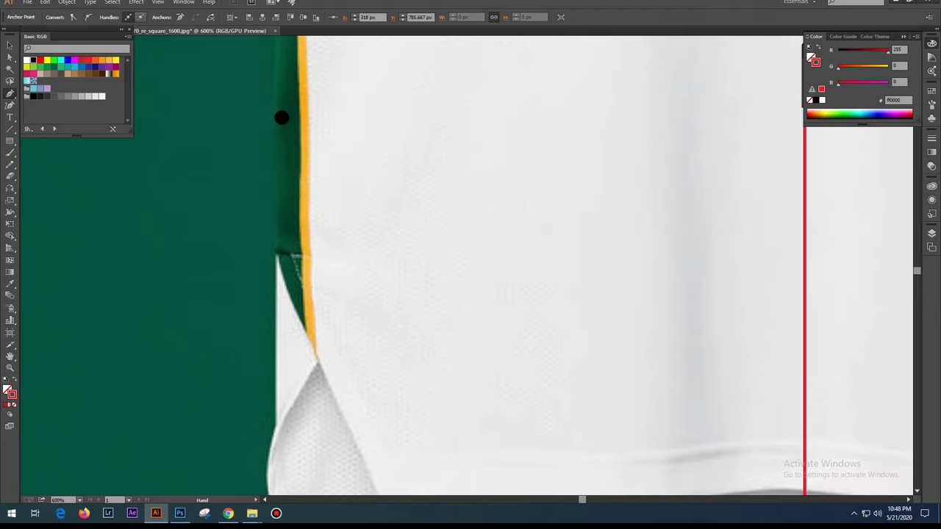
scroll(279, 220, "up", 3)
scroll(265, 294, "up", 3)
scroll(261, 264, "up", 2)
scroll(272, 220, "up", 2)
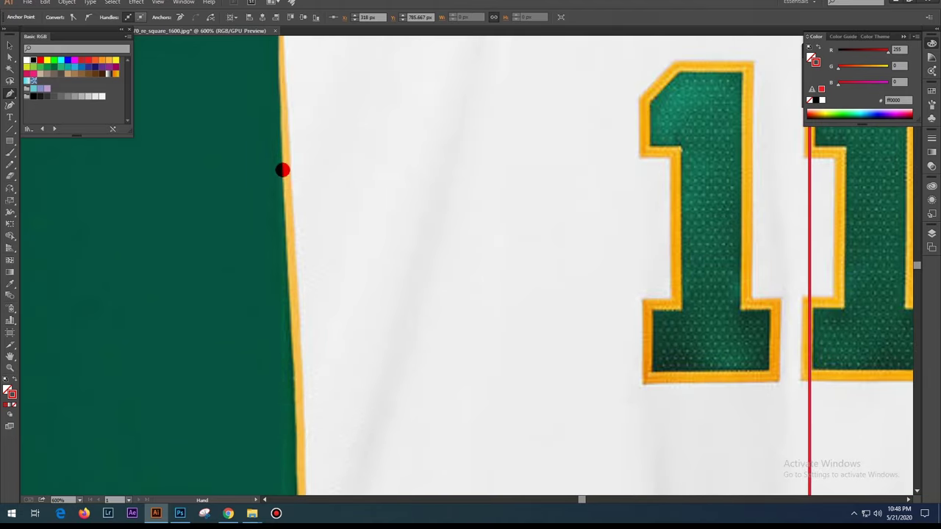
scroll(276, 154, "up", 3)
scroll(283, 184, "up", 3)
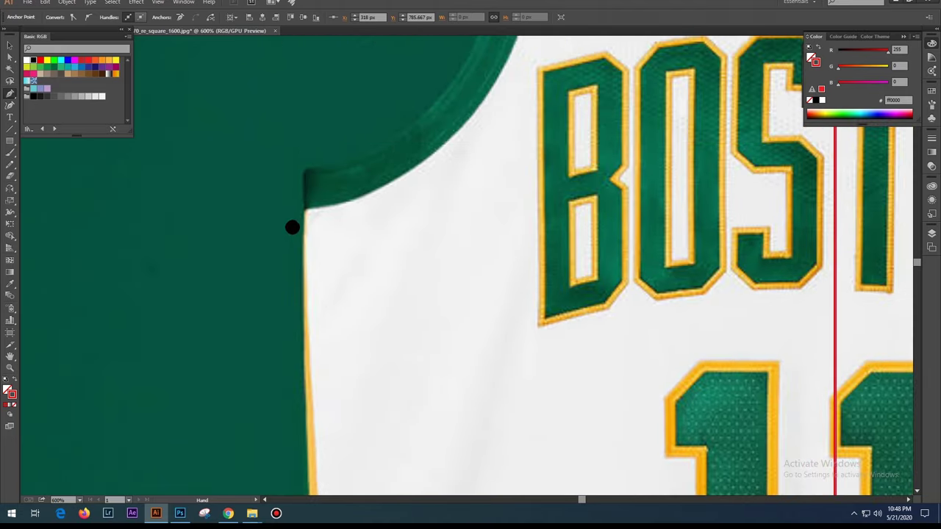
left_click(300, 168)
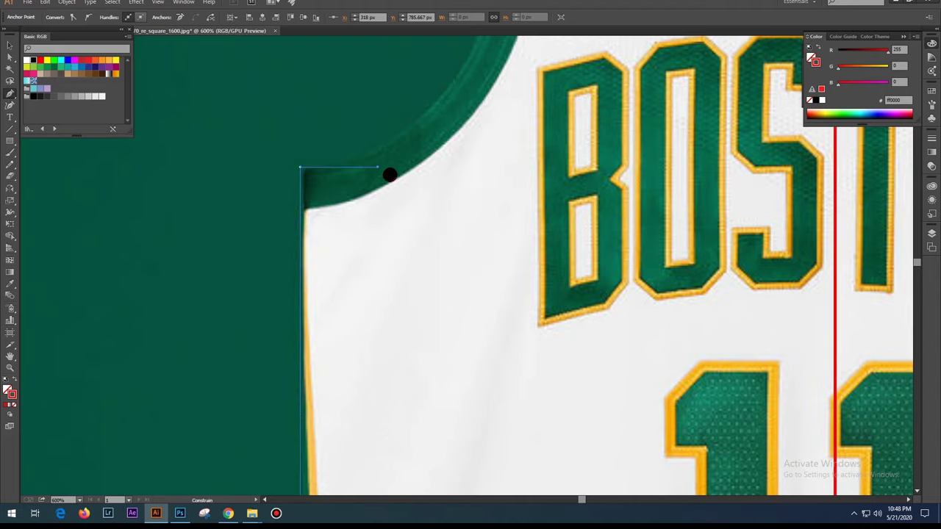
Add a curved shoulder-tip anchor and adjust its handles to follow the armhole edge.
scroll(466, 94, "up", 3)
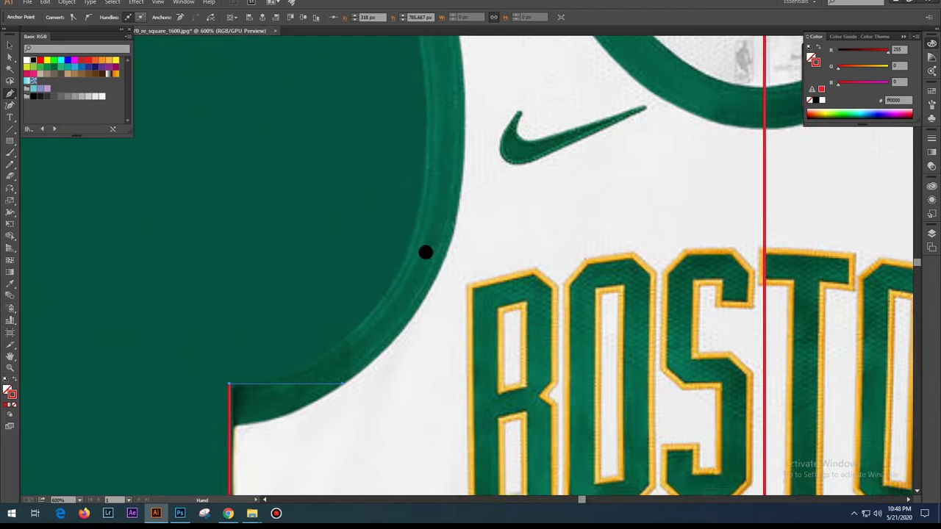
scroll(427, 250, "up", 3)
scroll(395, 374, "up", 1)
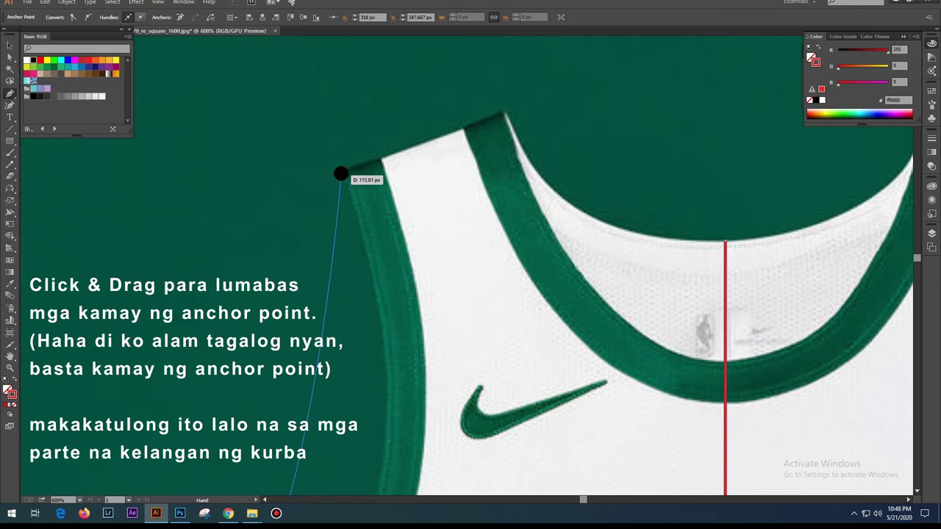
left_click_drag(341, 172, 351, 200)
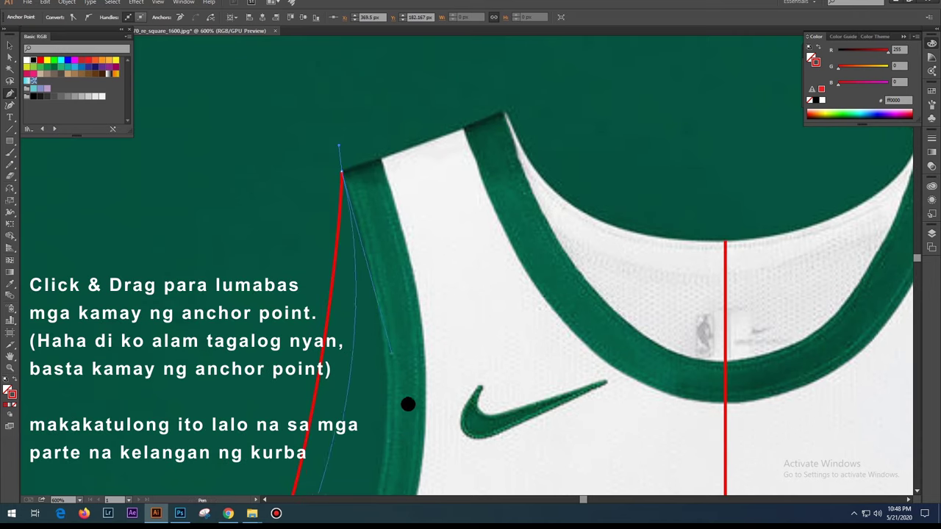
scroll(441, 485, "down", 3)
scroll(459, 430, "down", 1)
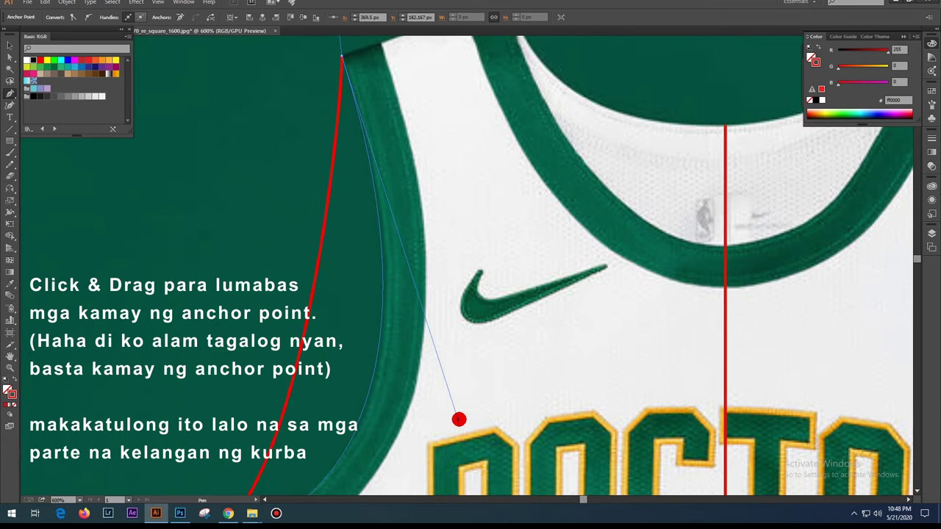
left_click_drag(374, 433, 392, 266)
left_click_drag(346, 378, 305, 373)
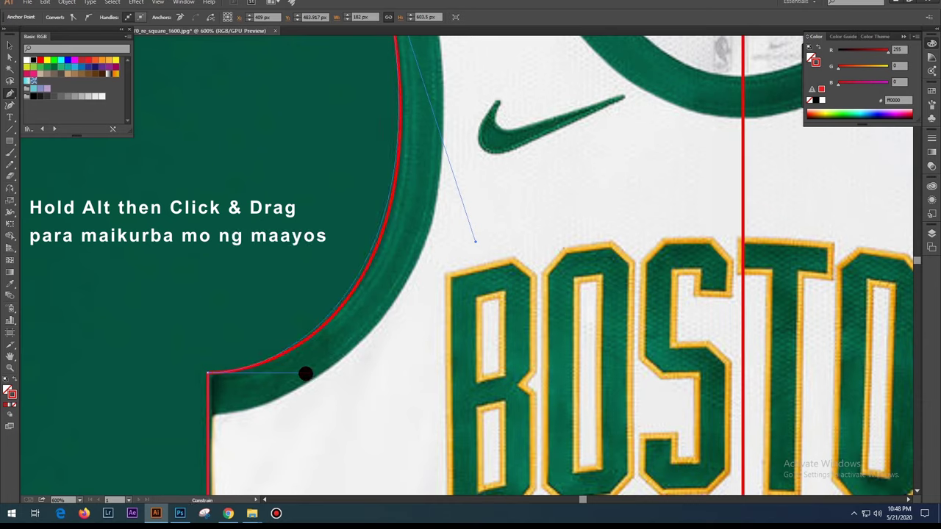
left_click_drag(413, 304, 462, 248)
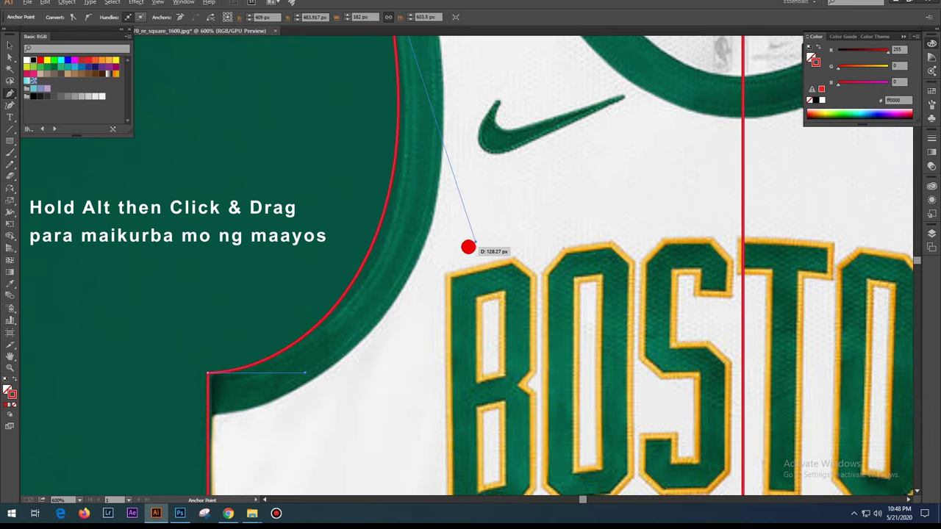
mouse_move(305, 373)
left_mouse_down()
mouse_move(293, 387)
mouse_move(317, 374)
left_mouse_up()
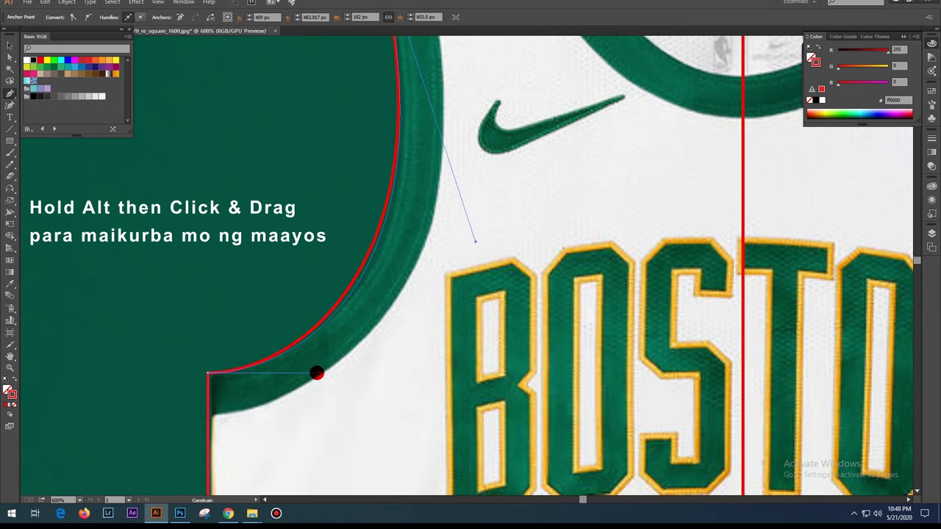
Curve the neckline from the shoulder down to the centre line.
scroll(368, 243, "up", 4)
scroll(345, 290, "up", 1)
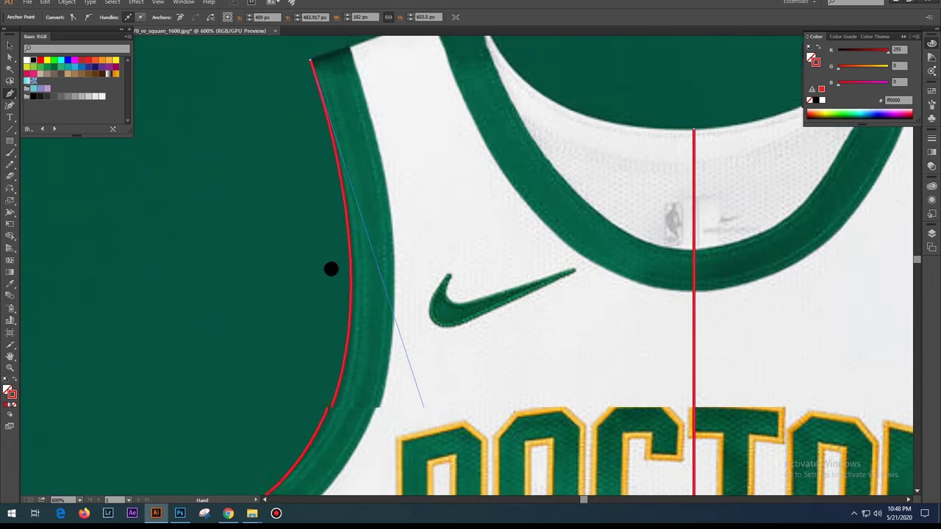
scroll(330, 269, "up", 3)
scroll(332, 233, "up", 2)
mouse_move(318, 231)
left_mouse_down()
mouse_move(302, 230)
mouse_move(465, 171)
left_mouse_up()
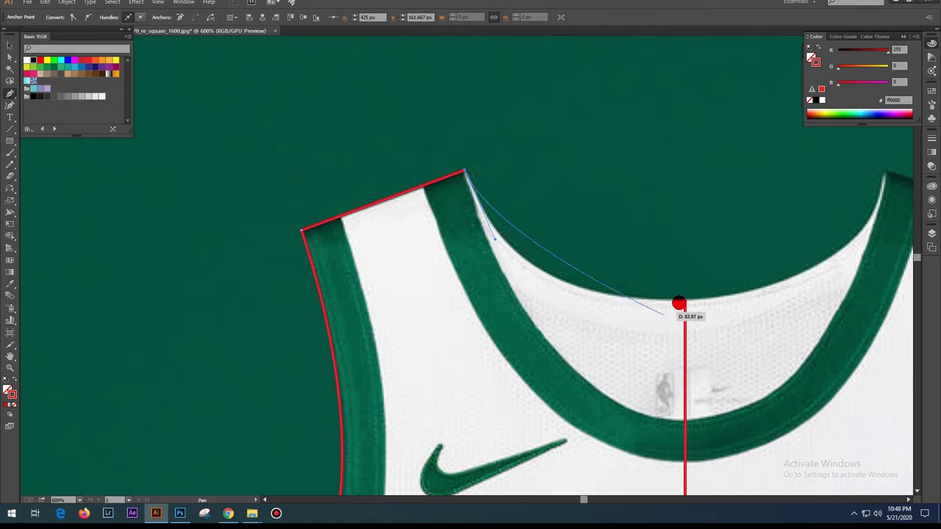
left_click_drag(685, 299, 798, 299)
key("ctrl+minus")
Select the traced red half-jersey outline.
key("ctrl+minus")
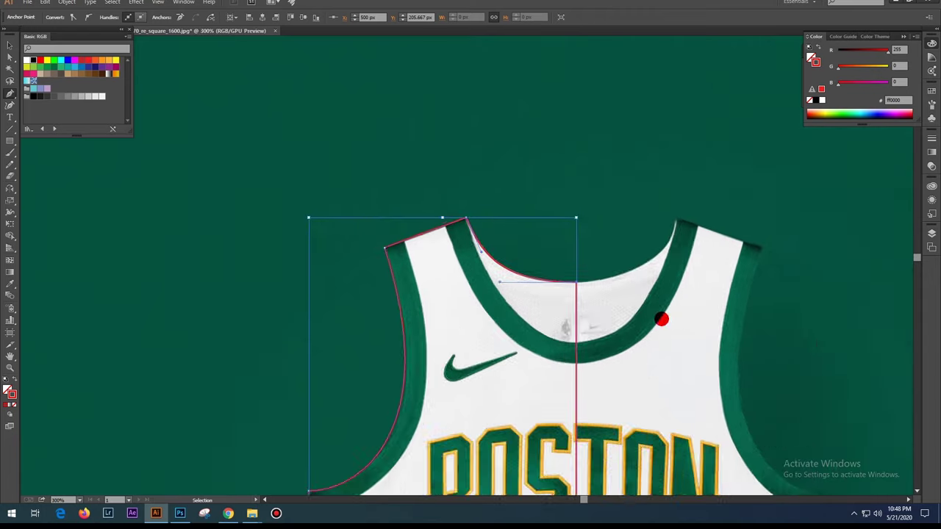
key("ctrl+minus")
key("ctrl+minus")
left_click_drag(511, 280, 424, 88)
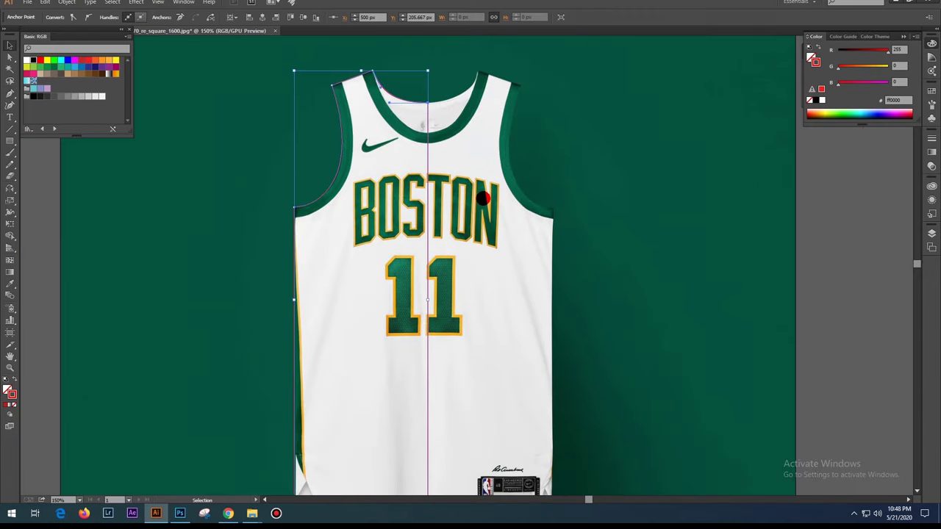
left_click(468, 263)
left_click_drag(479, 194, 470, 243)
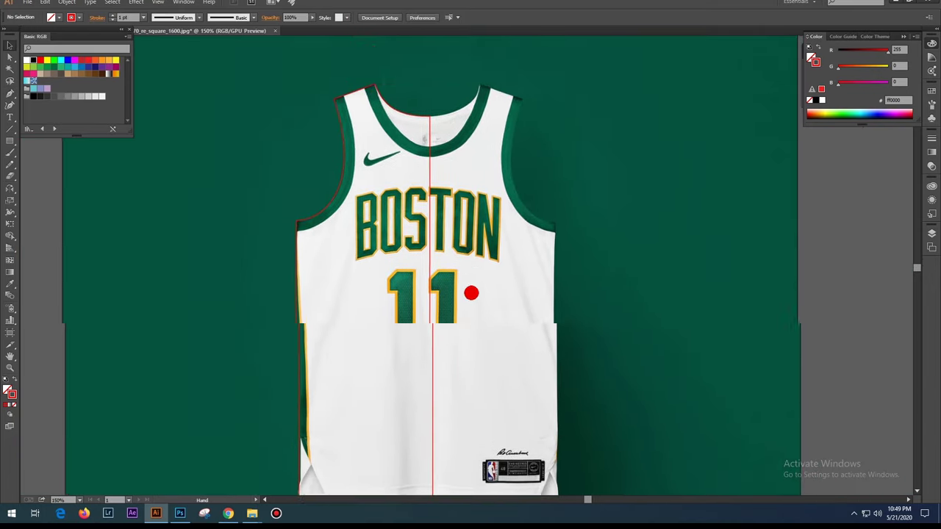
left_click(428, 185)
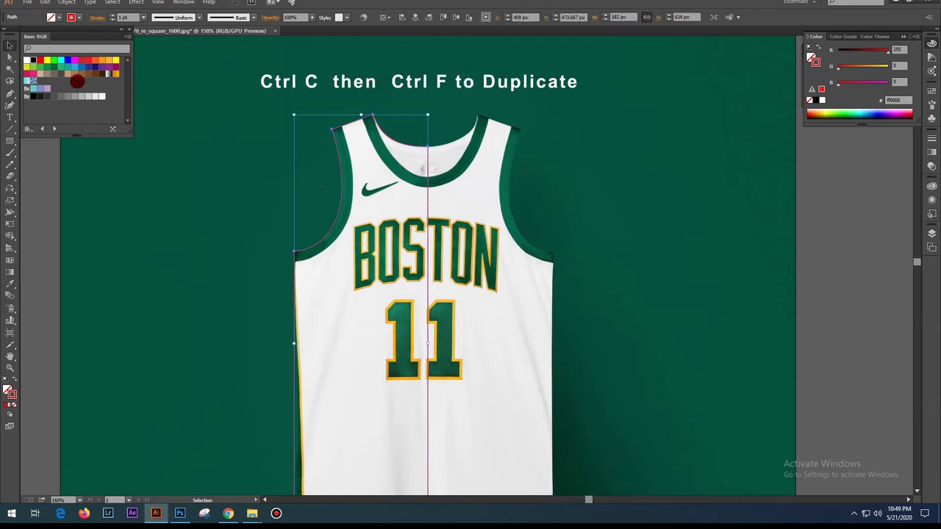
Paste a copy of the outline in front and stroke it light blue.
left_click(72, 67)
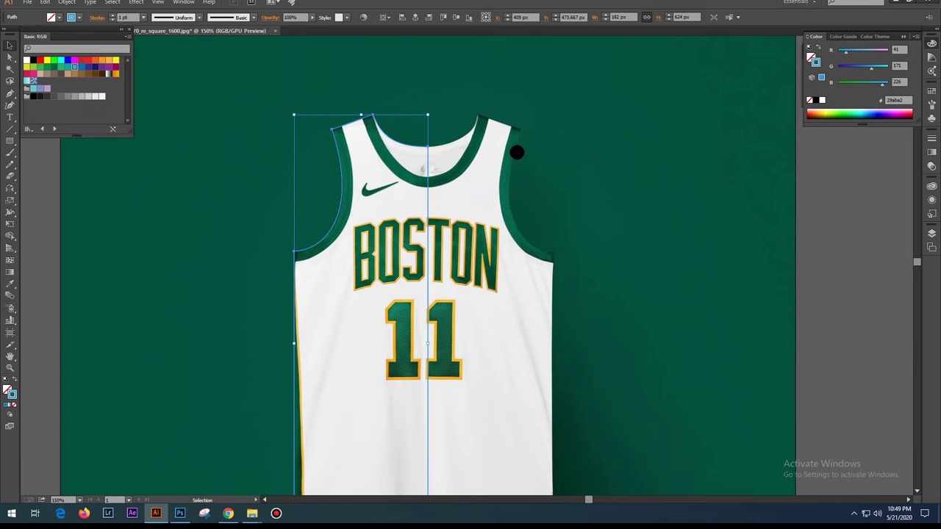
key("a")
key("ctrl+plus")
key("ctrl+plus")
left_click_drag(411, 85, 466, 245)
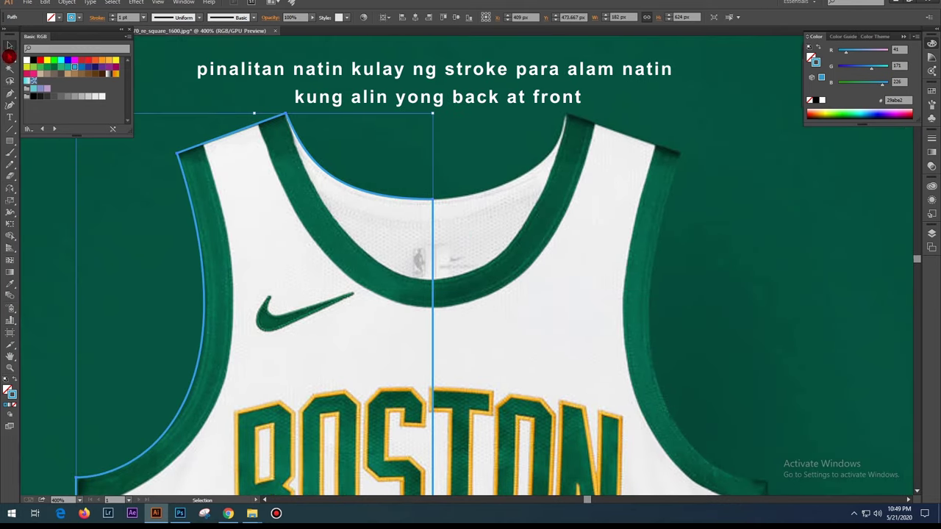
left_click(9, 56)
left_click(451, 200)
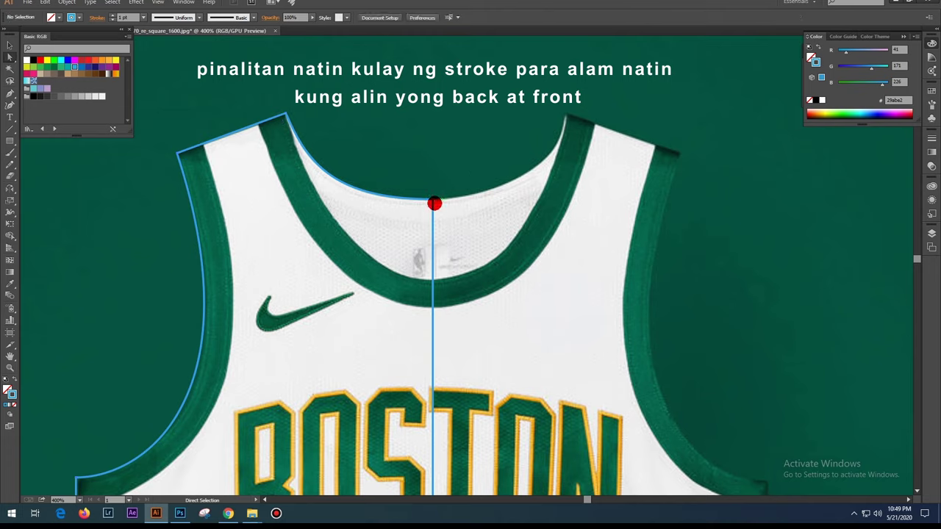
Drag the blue copy's centre neckline anchor down to the front collar.
left_click_drag(432, 200, 427, 276)
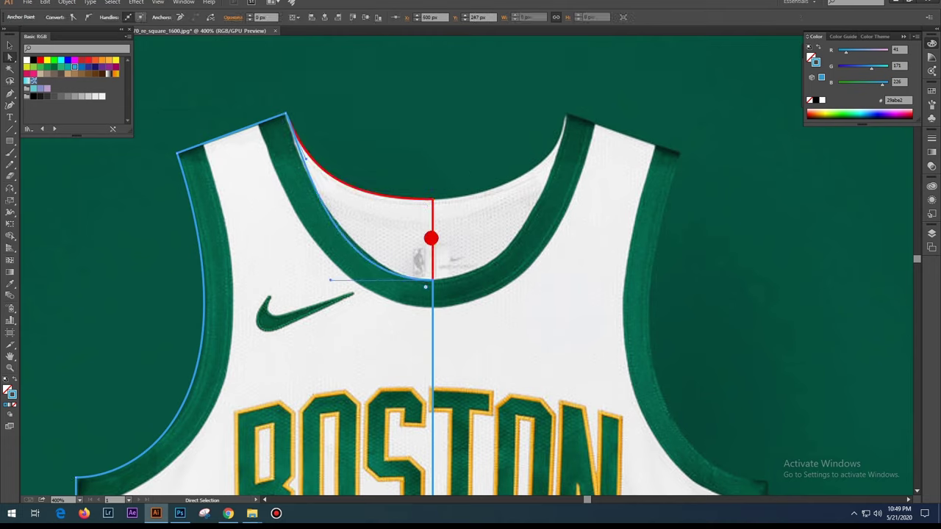
key("ctrl+plus")
scroll(288, 139, "up", 3)
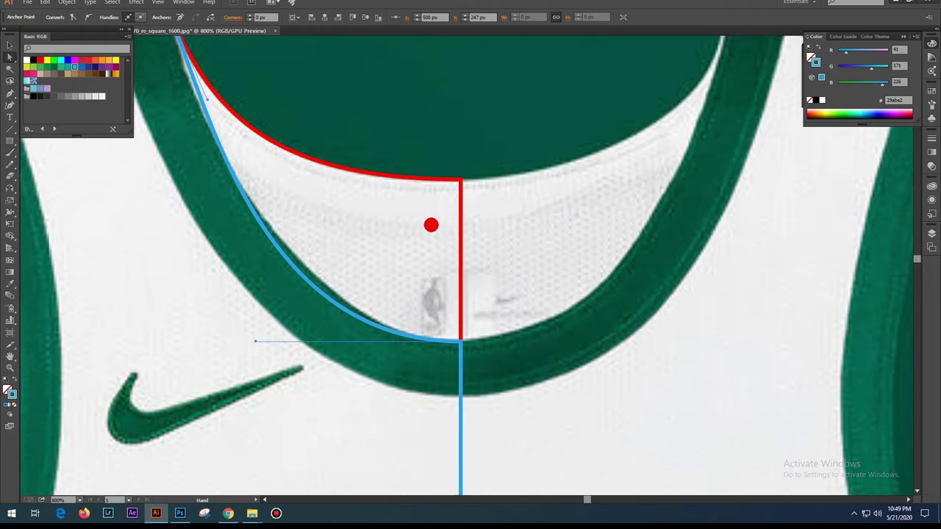
scroll(431, 220, "left", 4)
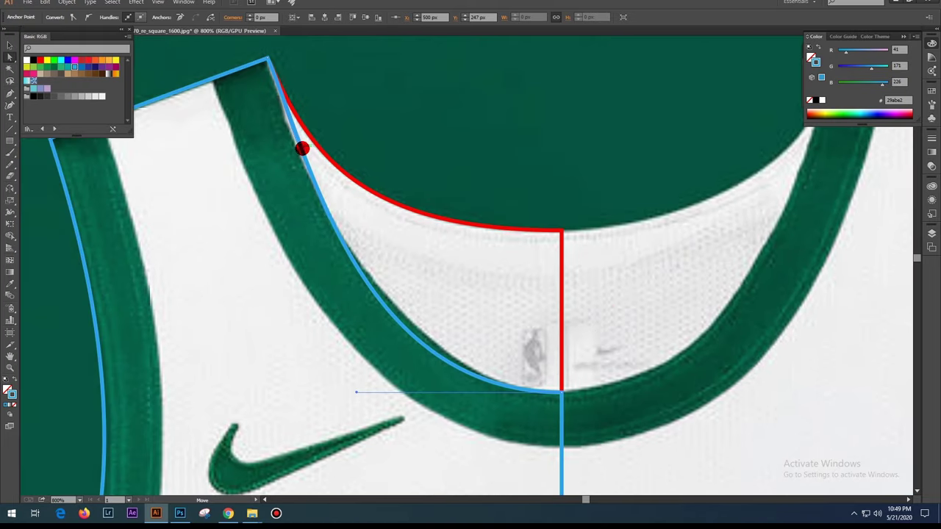
left_click(295, 144)
left_click_drag(440, 277, 410, 218)
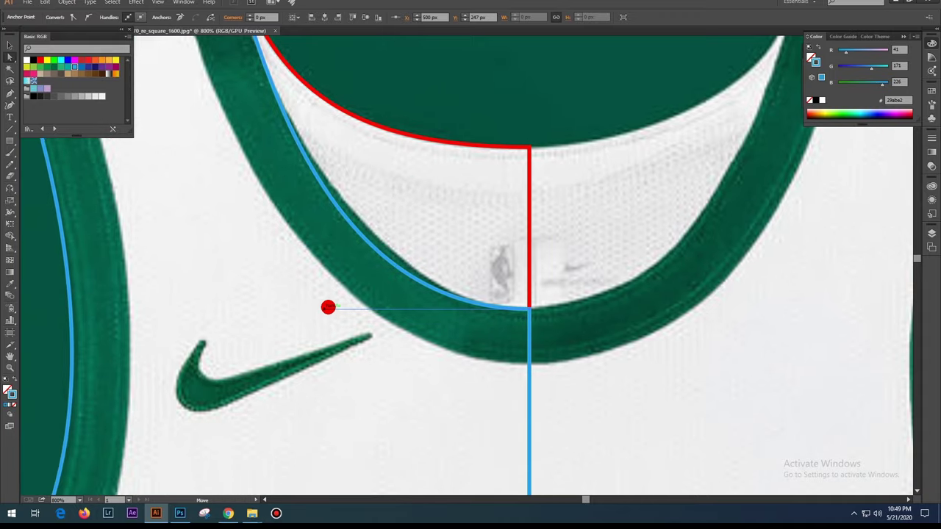
Adjust the neckline handles so the blue curve follows the collar's outer edge.
mouse_move(343, 307)
left_mouse_down()
mouse_move(358, 309)
mouse_move(346, 309)
left_mouse_up()
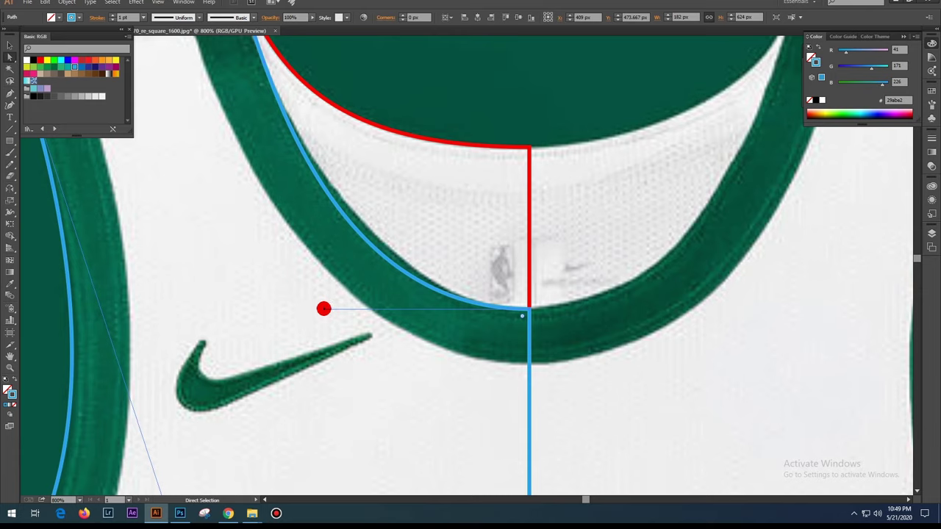
left_click_drag(323, 308, 355, 308)
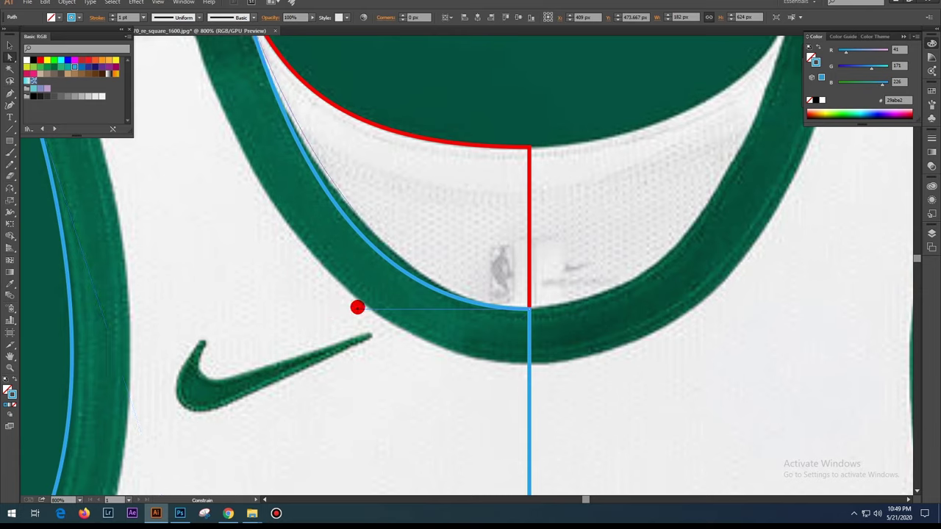
left_click_drag(273, 125, 292, 183)
left_click(285, 128)
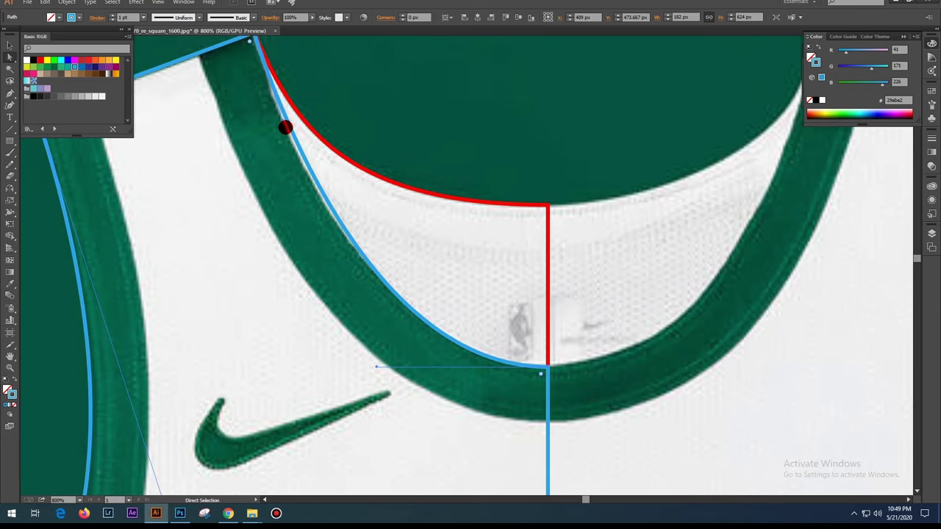
left_click_drag(279, 122, 279, 131)
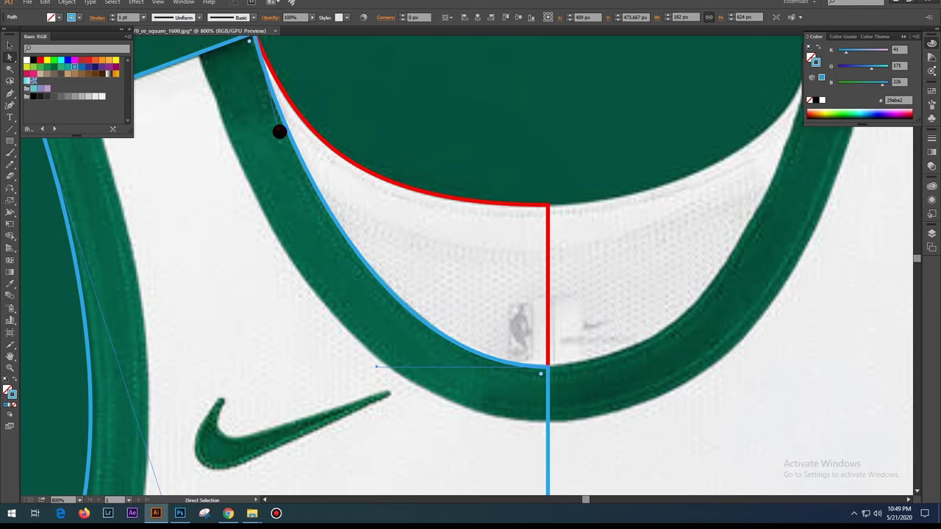
left_click(481, 289)
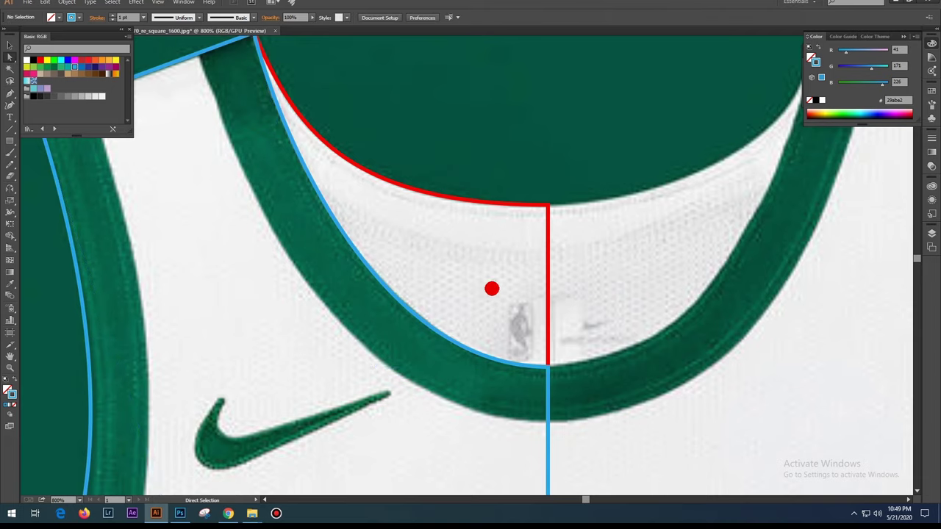
scroll(492, 287, "down", 2)
scroll(507, 292, "down", 3)
Nudge the blue outline's two bottom corner anchors up two steps, above the red hem.
left_click_drag(499, 233, 471, 174)
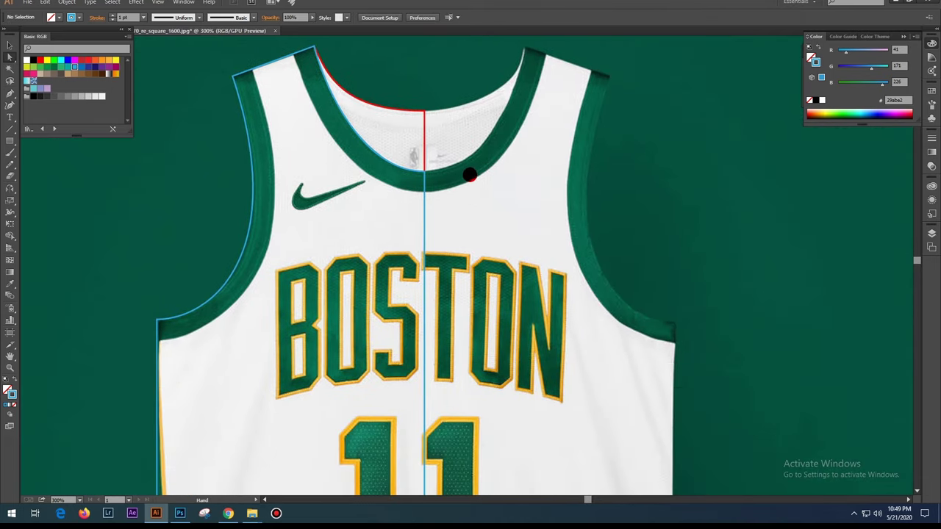
left_click_drag(433, 280, 435, 89)
left_click_drag(418, 400, 419, 305)
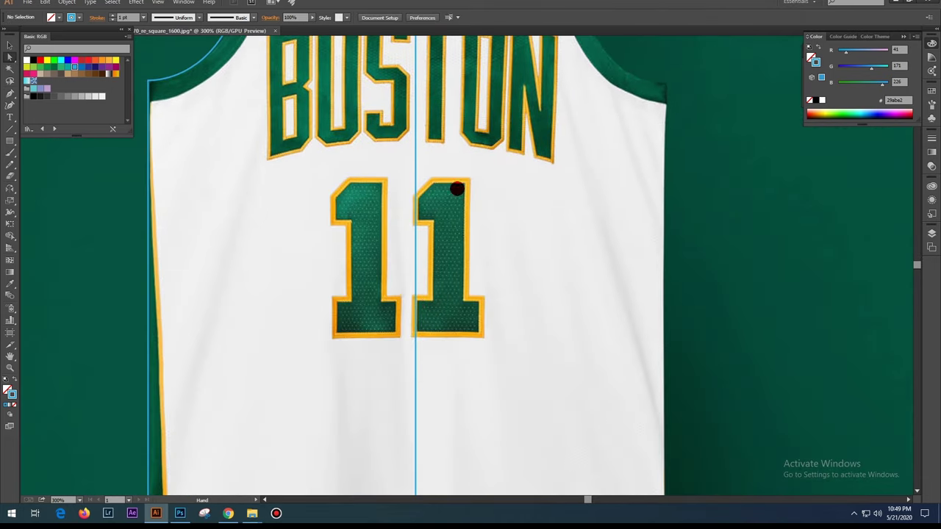
left_click_drag(460, 385, 460, 248)
left_click_drag(495, 403, 495, 230)
scroll(550, 336, "up", 1)
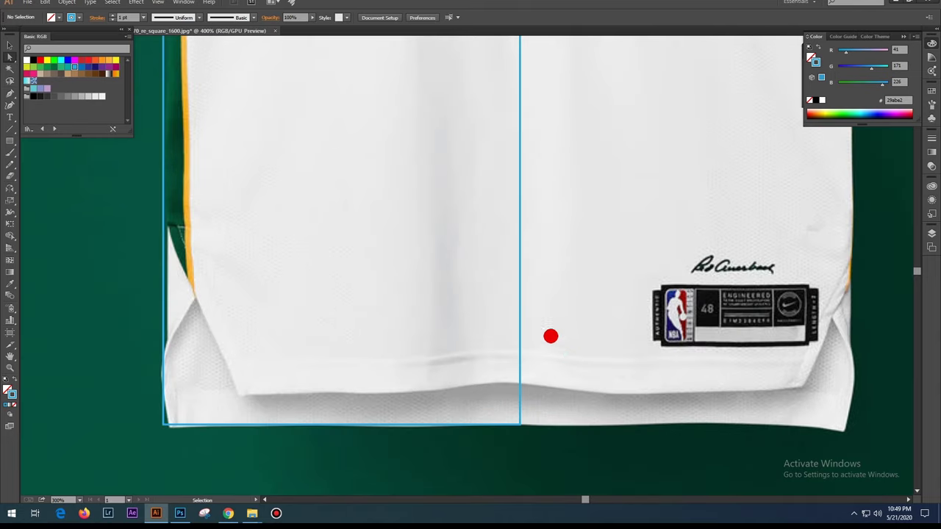
left_click_drag(561, 345, 397, 361)
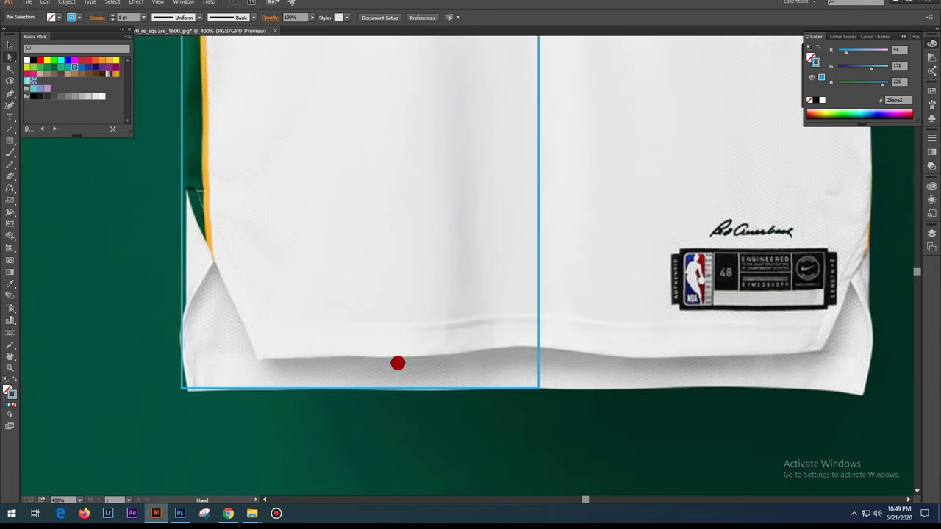
left_click(182, 390)
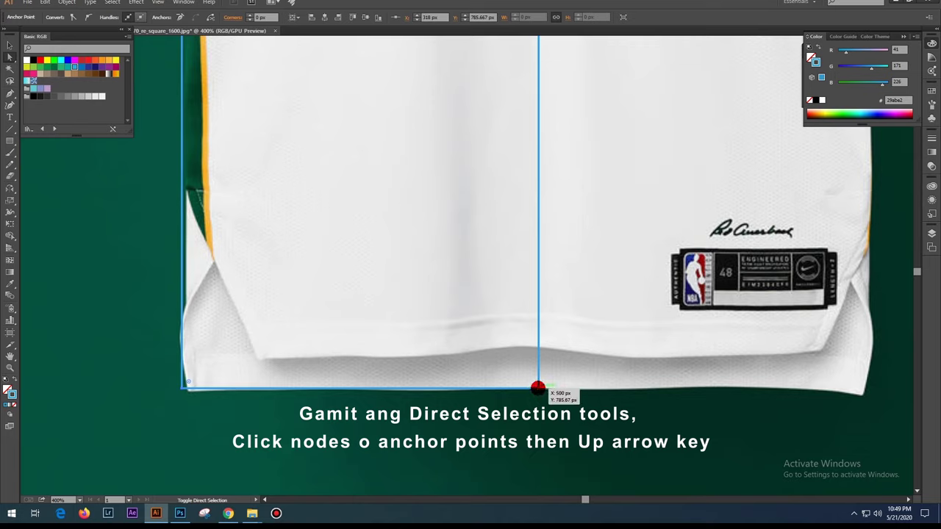
left_click(538, 388, "shift")
key("Up")
key("Up")
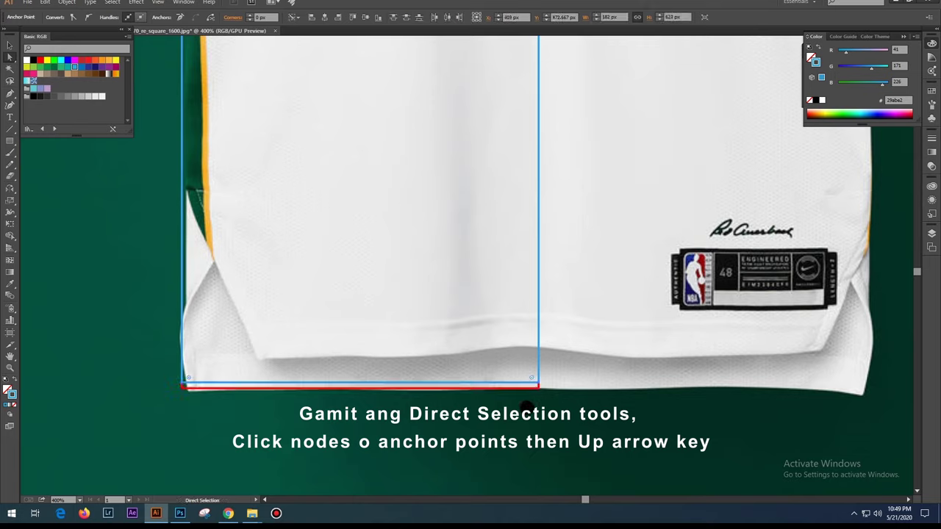
key("Up")
key("Up")
key("Up")
key("Up")
key("Up")
key("Up")
key("Up")
key("Up")
left_click(456, 406)
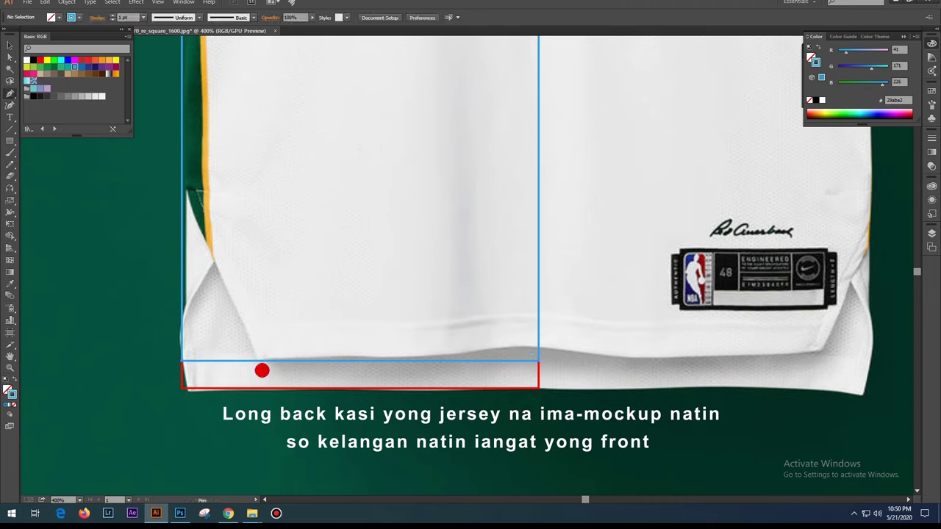
Pen-trace a closed slit outline at the front panel's lower-left hem.
left_click(258, 360)
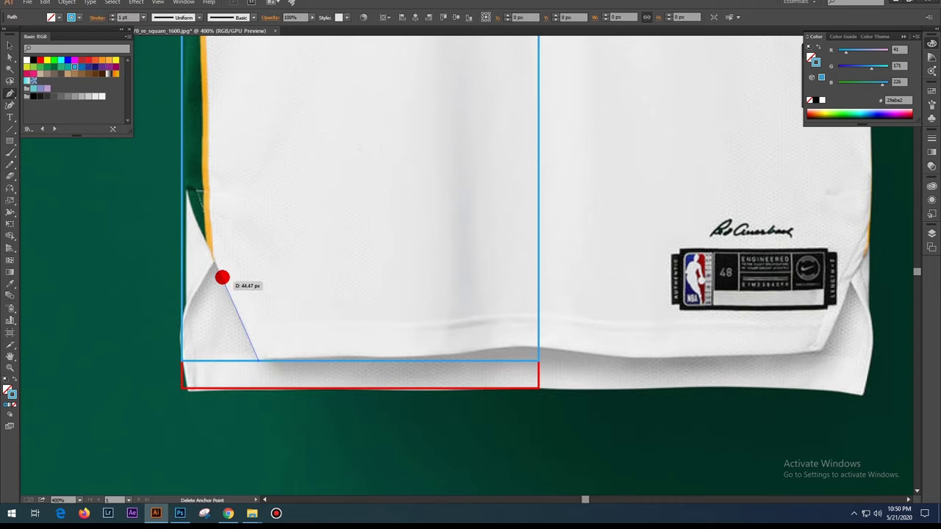
left_click(212, 260)
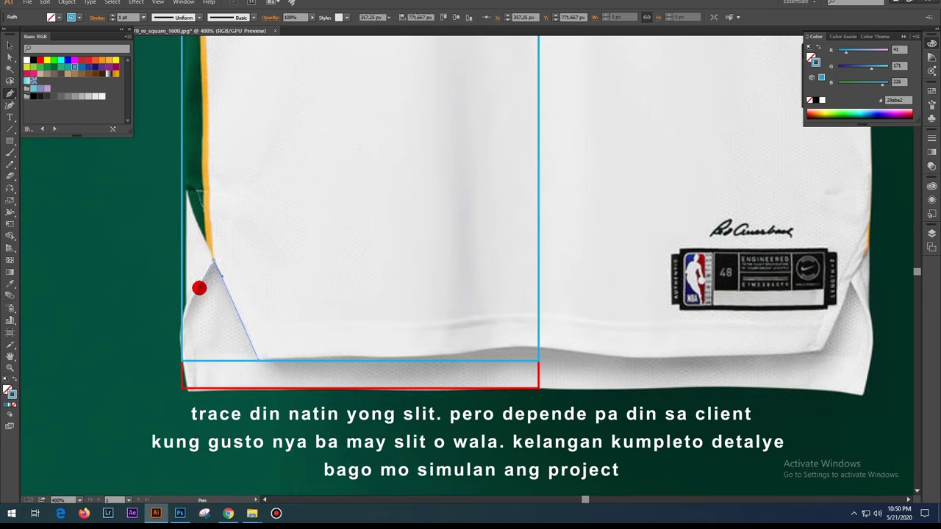
left_click(200, 285)
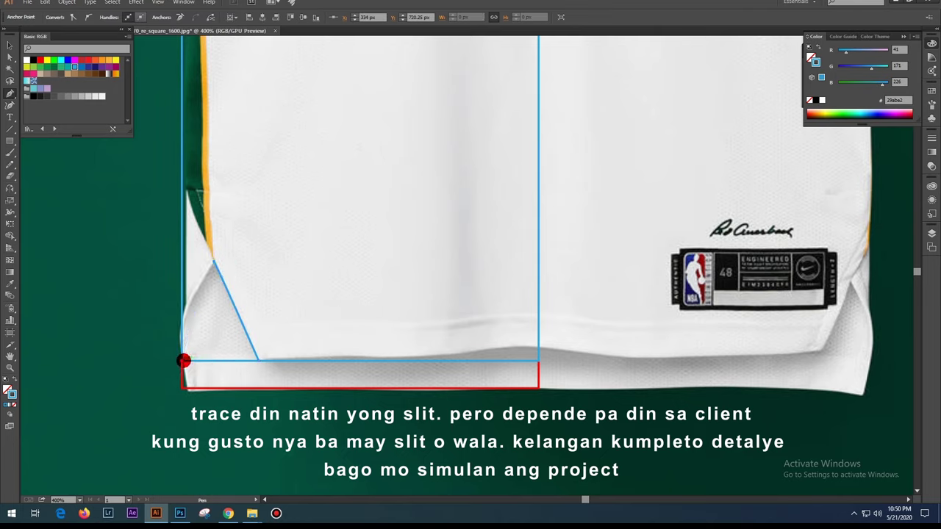
left_click_drag(183, 363, 179, 393)
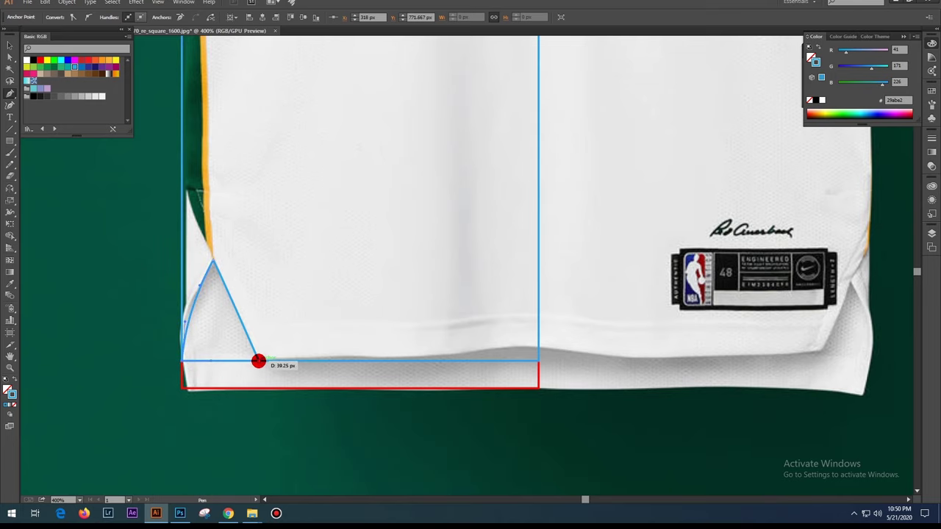
left_click(258, 361)
Use Shape Builder to delete the slit region from the front panel, leaving a side vent.
key("v")
left_click(285, 362, "shift")
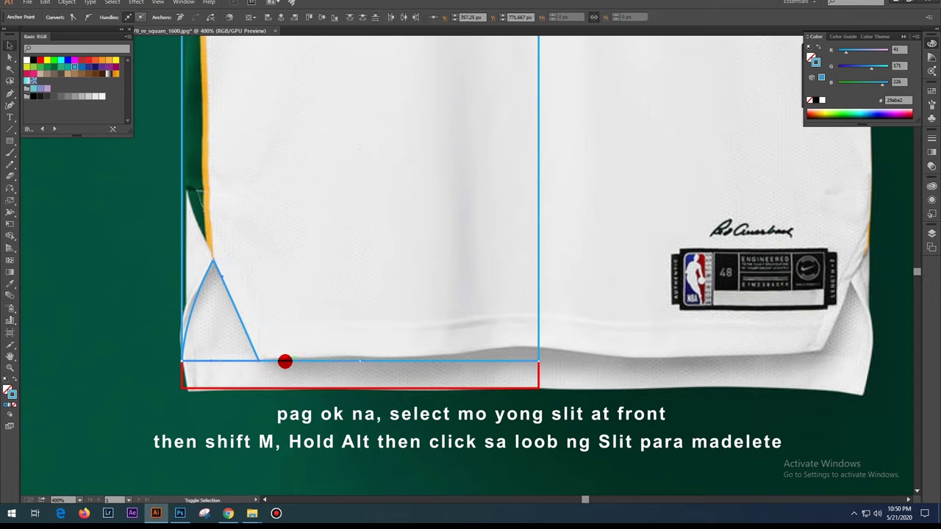
key("shift+m")
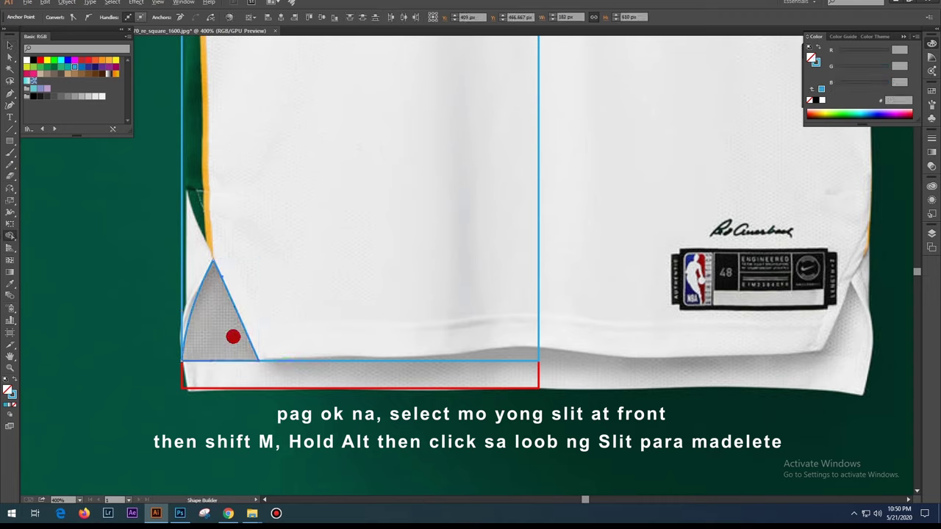
left_click(236, 345, "alt")
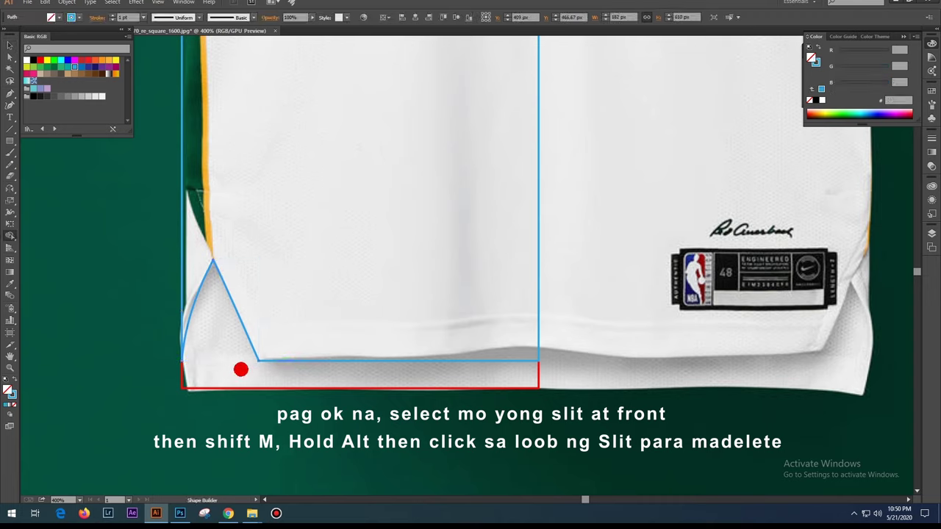
left_click(240, 369, "alt")
key("v")
left_click(309, 414)
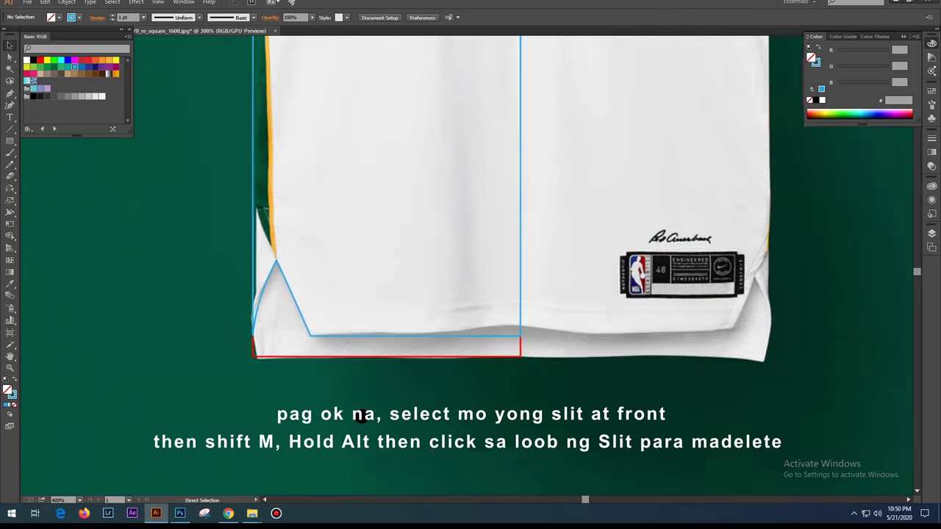
key("ctrl+minus")
key("ctrl+minus")
scroll(480, 277, "up", 2)
Zoom in on the jersey's upper half and set the pen outline colour to green.
scroll(416, 248, "up", 3)
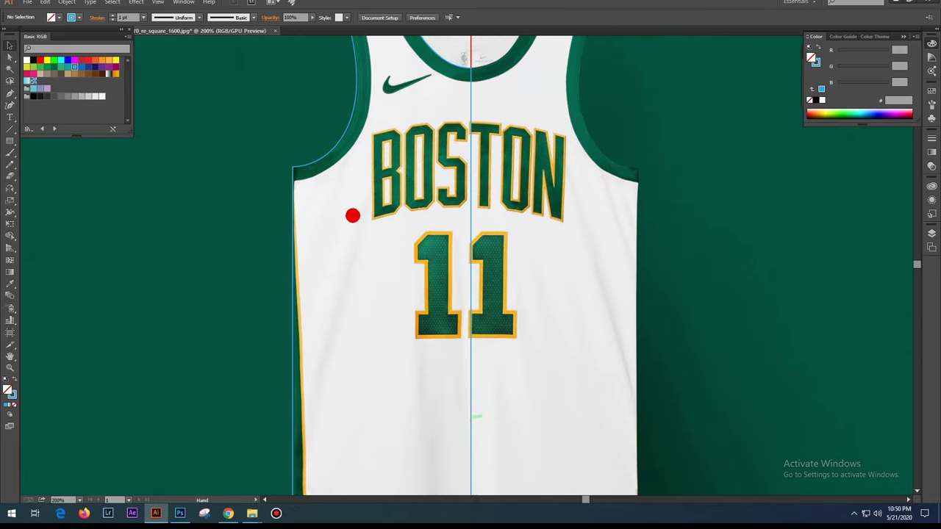
scroll(353, 212, "up", 1)
scroll(372, 239, "up", 2)
key("ctrl+plus")
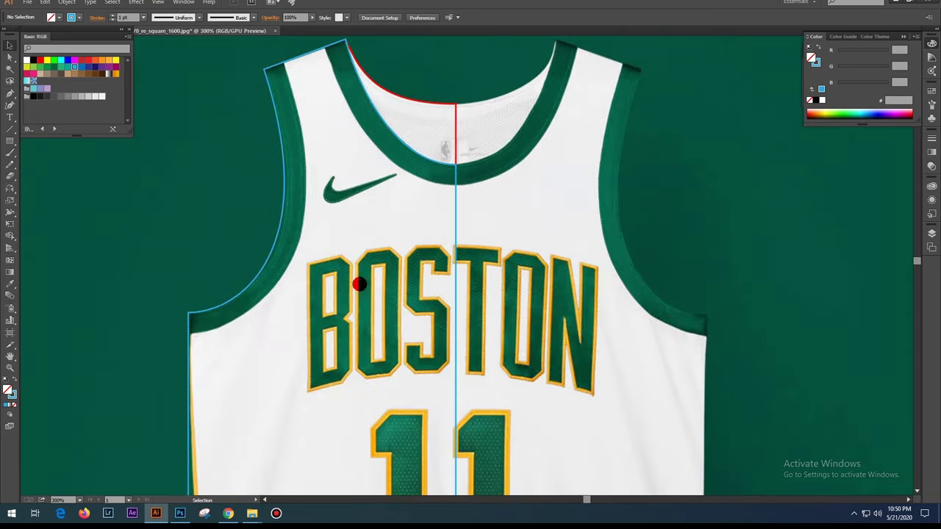
left_click_drag(328, 292, 338, 333)
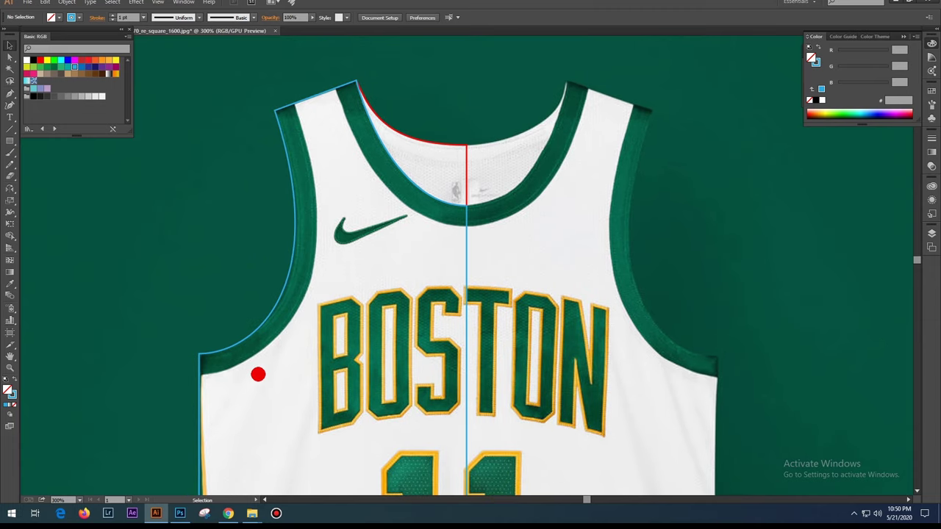
key("p")
left_click(12, 393)
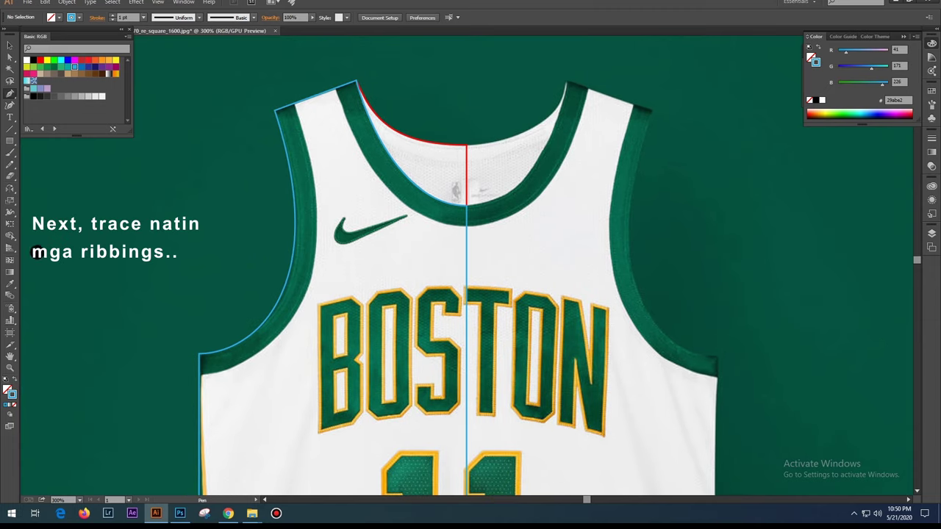
left_click(54, 60)
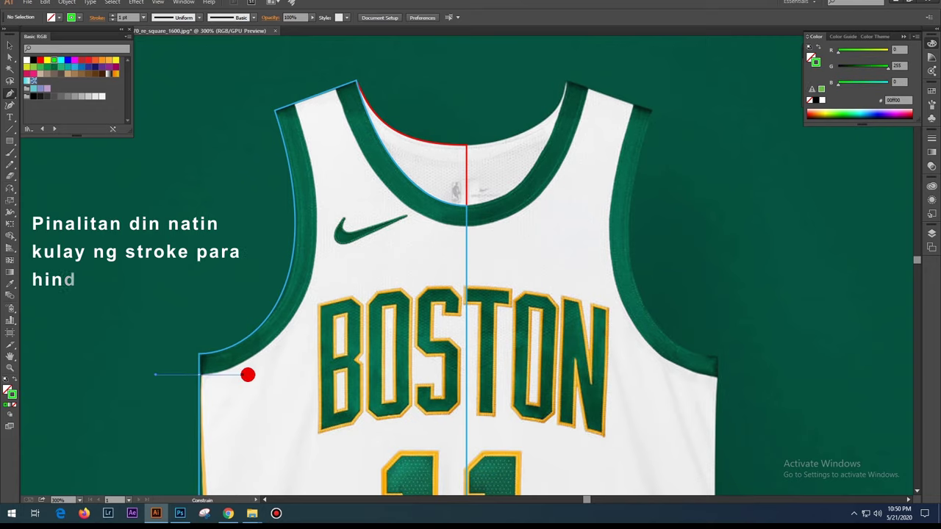
Pen-trace around the left armhole ribbing and delete the excess area with Shape Builder.
left_click_drag(210, 376, 250, 375)
scroll(312, 238, "up", 2)
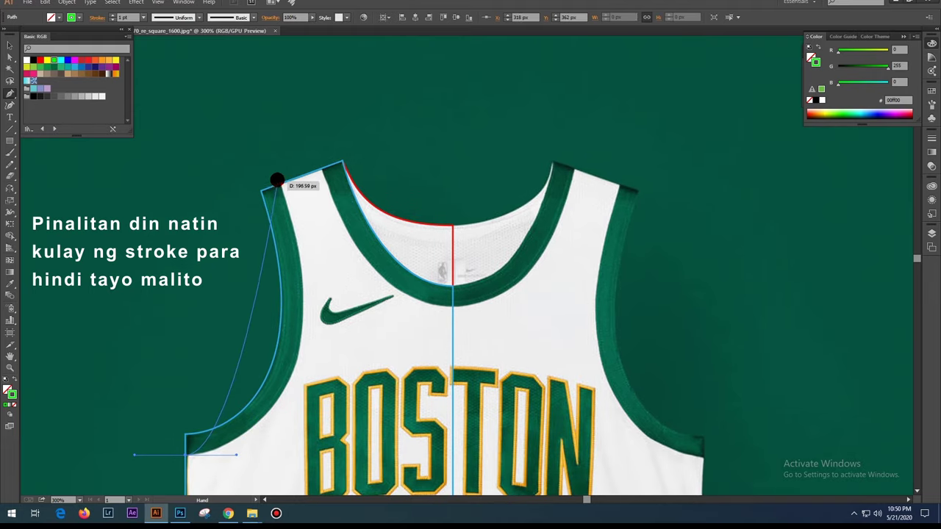
left_click_drag(279, 181, 296, 240)
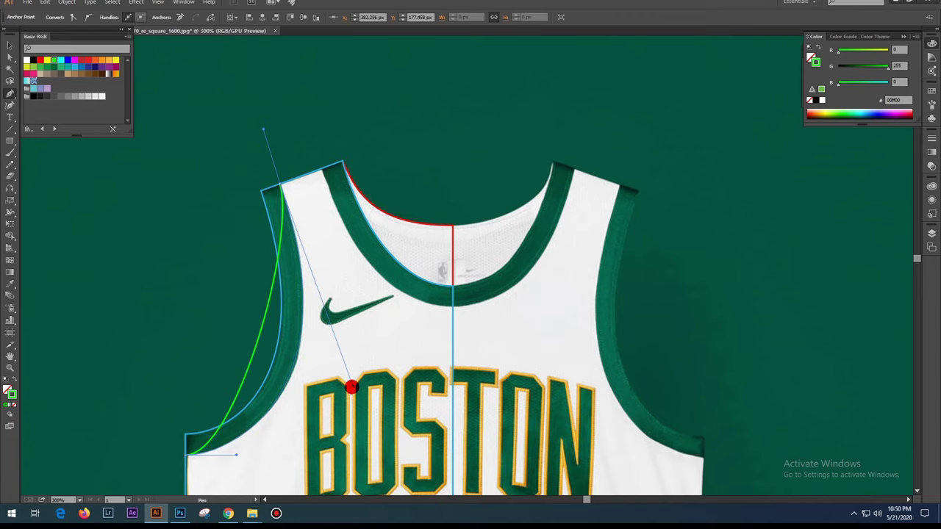
left_click_drag(351, 387, 237, 455)
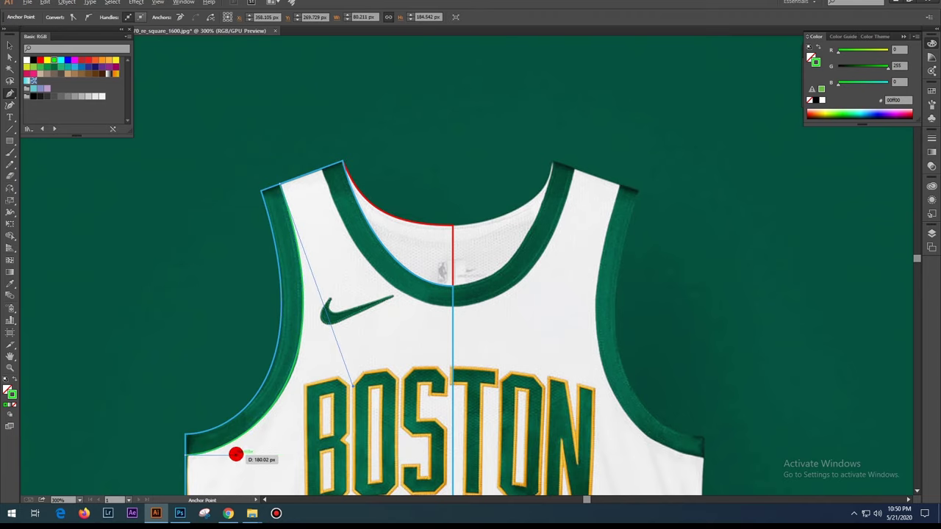
left_click_drag(239, 454, 242, 454)
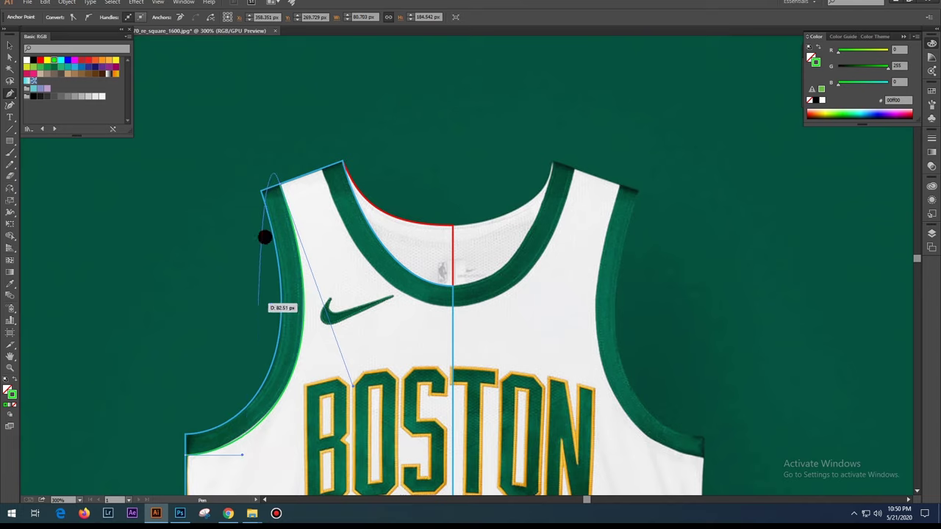
mouse_move(267, 188)
left_mouse_down()
mouse_move(273, 183)
mouse_move(184, 182)
left_mouse_up()
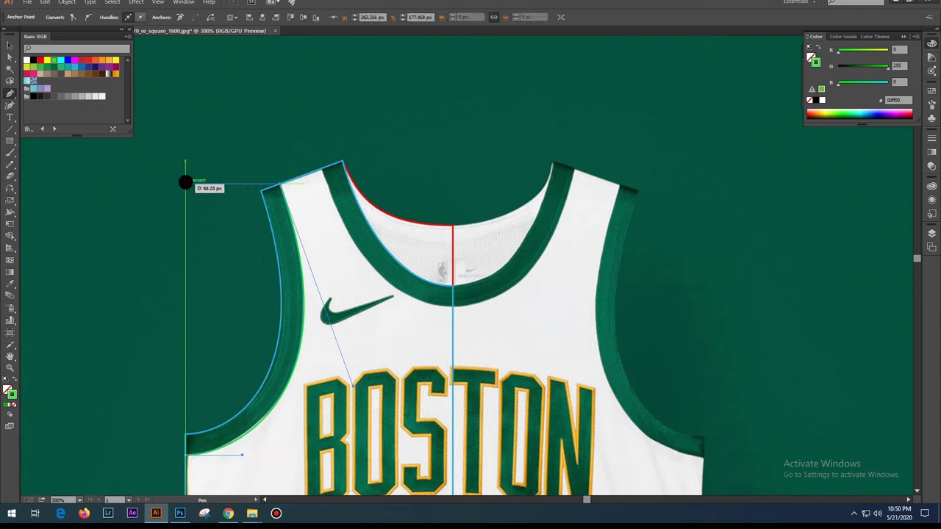
left_click(183, 455)
key("v")
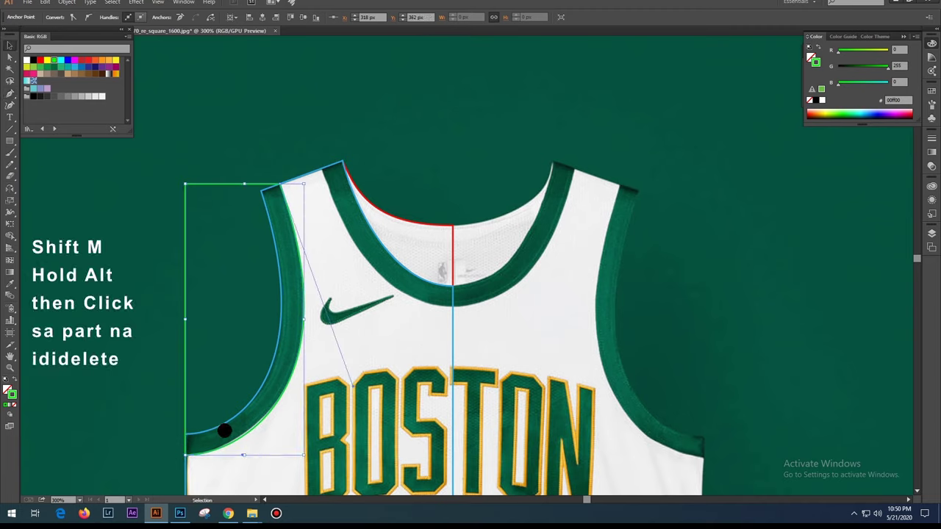
key("shift+m")
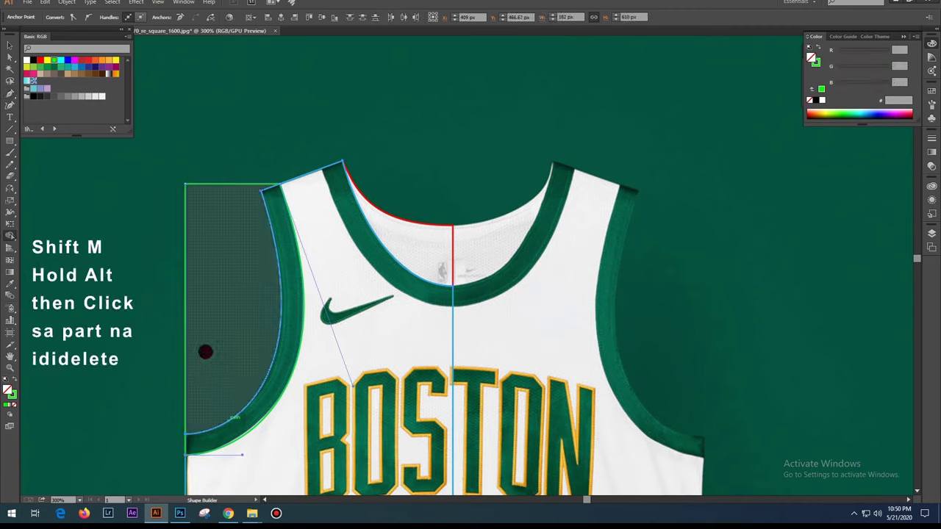
left_click(205, 351, "alt")
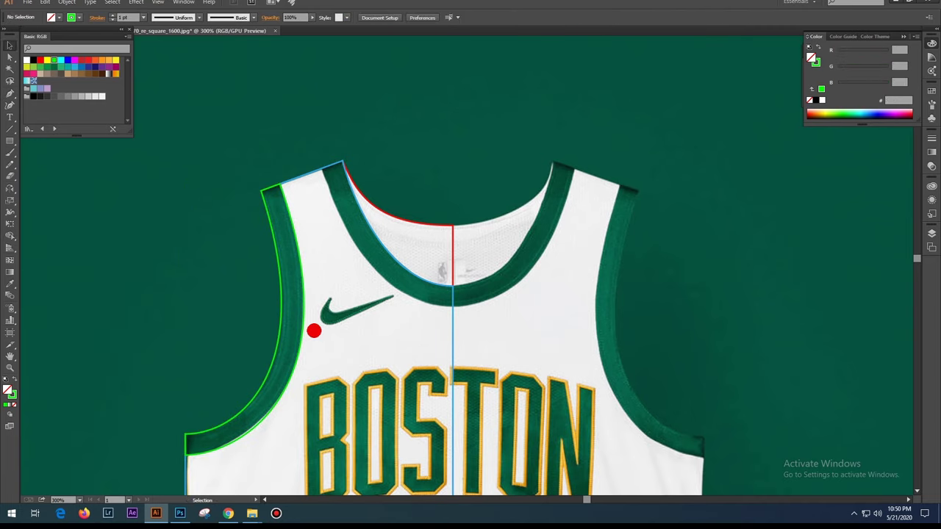
left_click_drag(313, 327, 276, 354)
Pen-trace the left neck ribbing from its bottom up the centre line to the shoulder.
key("ctrl+plus")
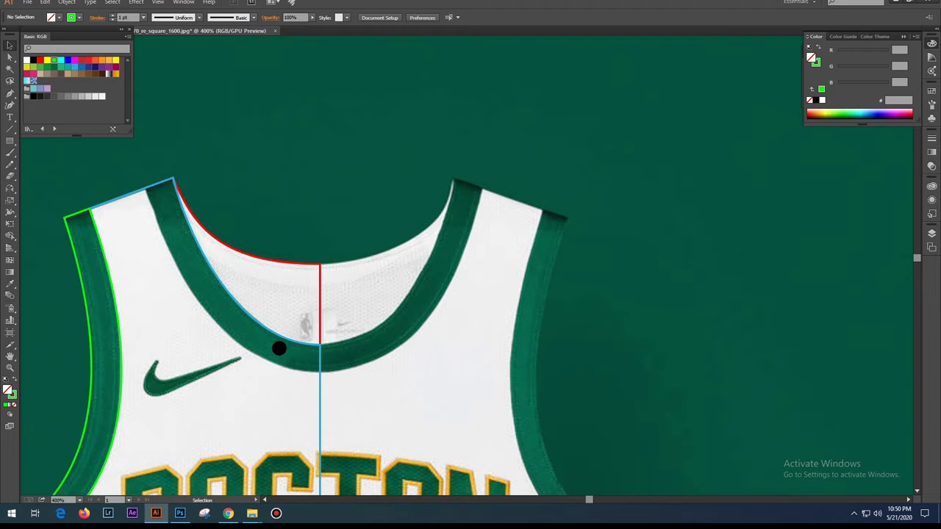
left_click_drag(270, 301, 312, 300)
key("p")
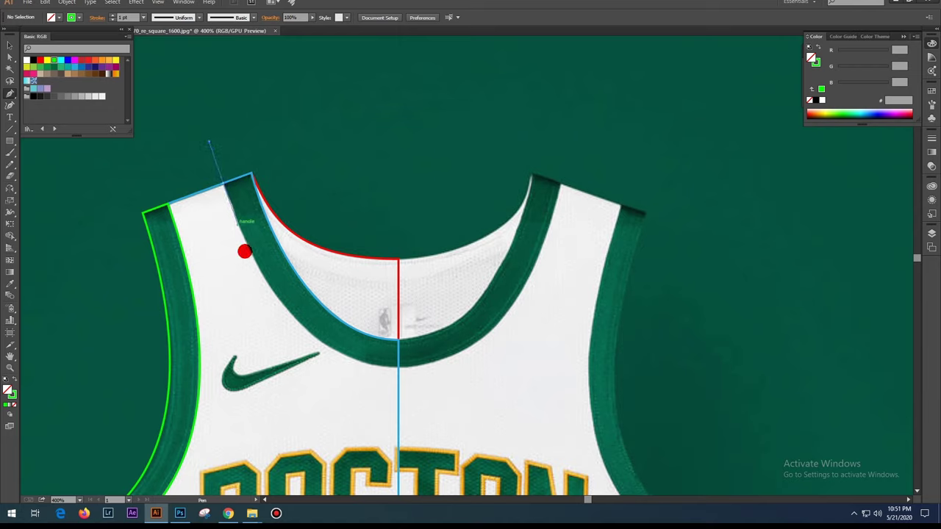
left_click_drag(393, 365, 510, 383)
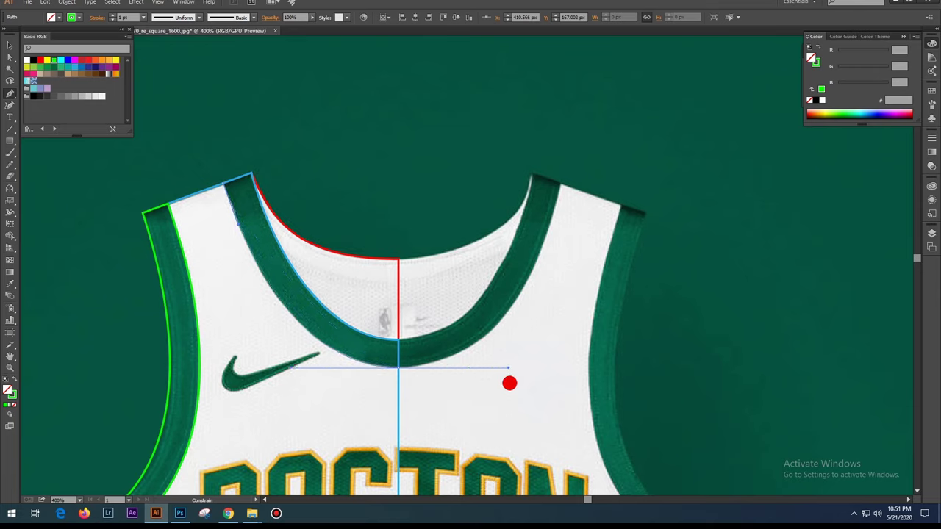
left_click_drag(397, 294, 396, 196)
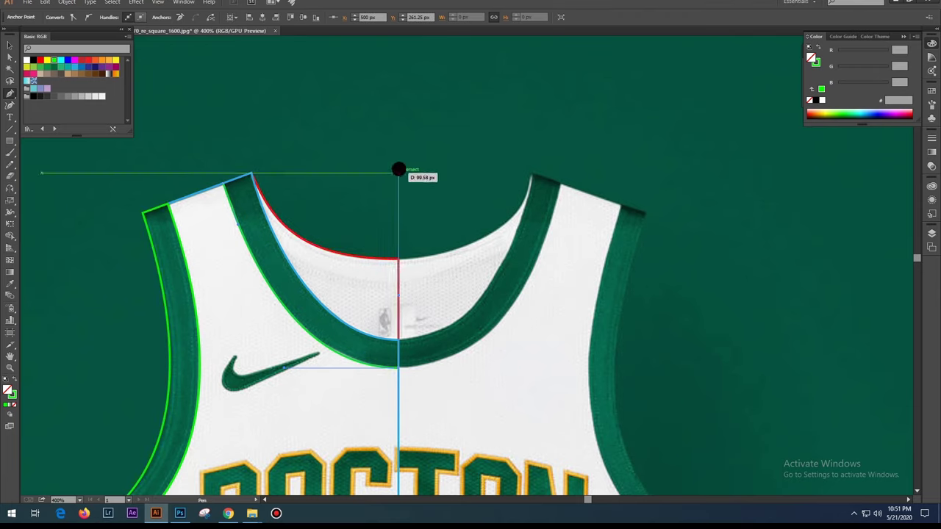
left_click_drag(395, 196, 398, 163)
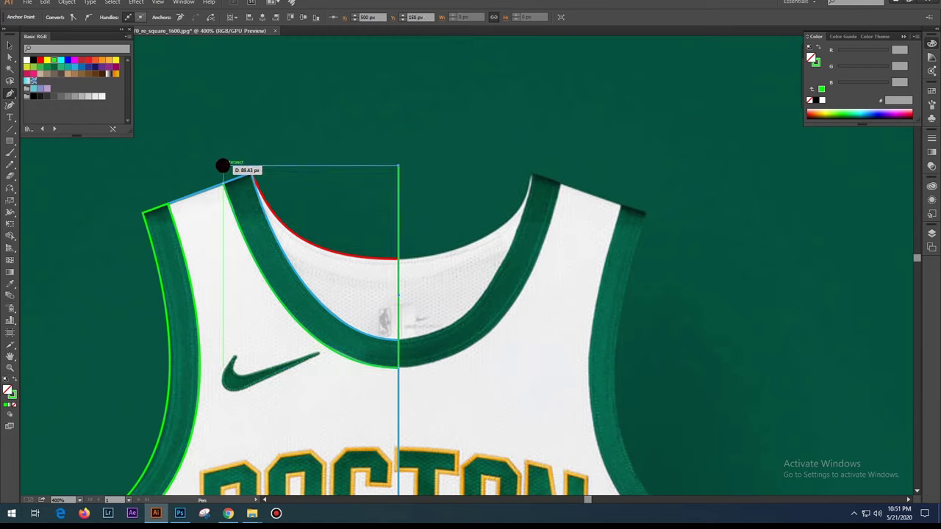
left_click(221, 183)
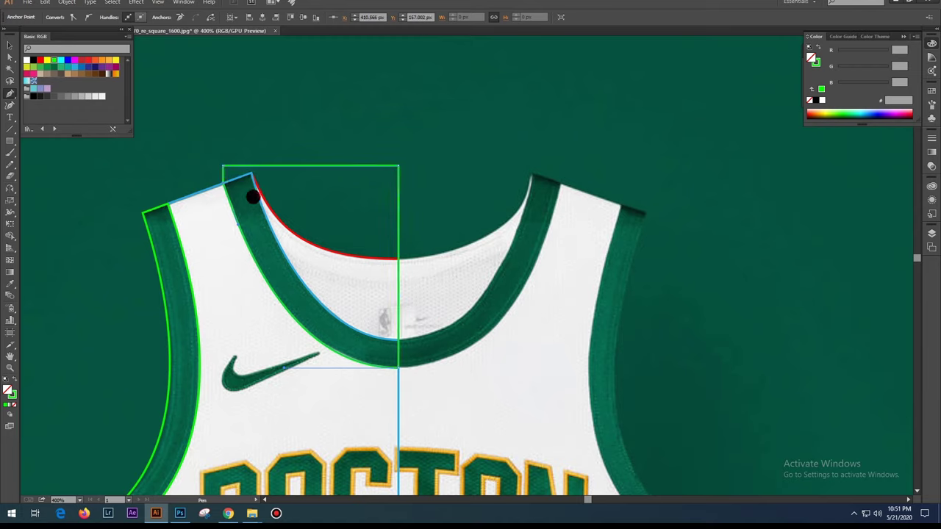
Select all paths and merge the neckline trim region into one shape with Shape Builder.
key("v")
key("ctrl+a")
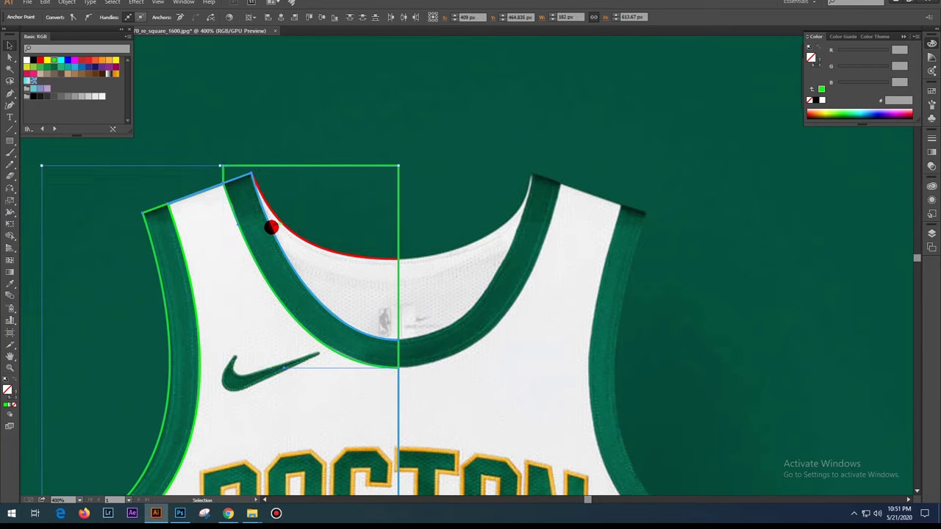
key("shift+m")
left_click(306, 194)
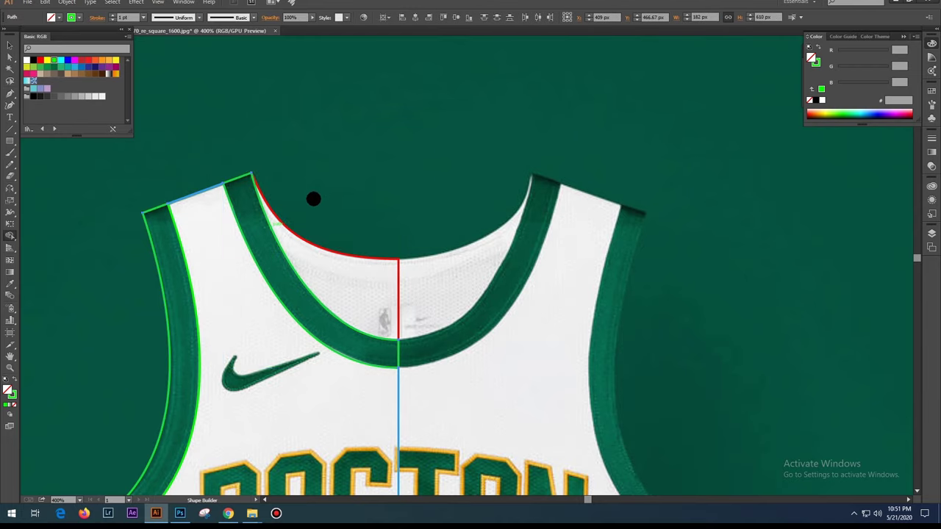
key("v")
left_click(324, 204)
left_click_drag(338, 224, 334, 211)
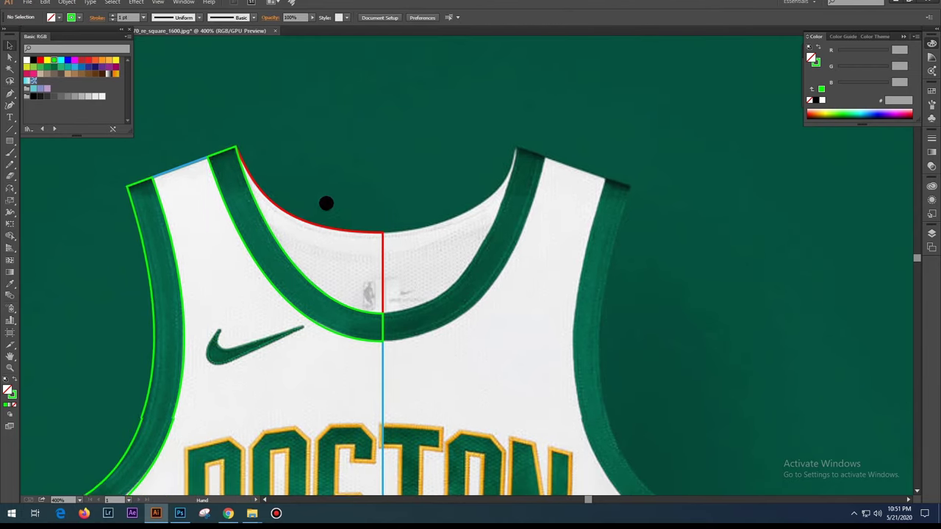
key("ctrl+equal")
key("ctrl+equal")
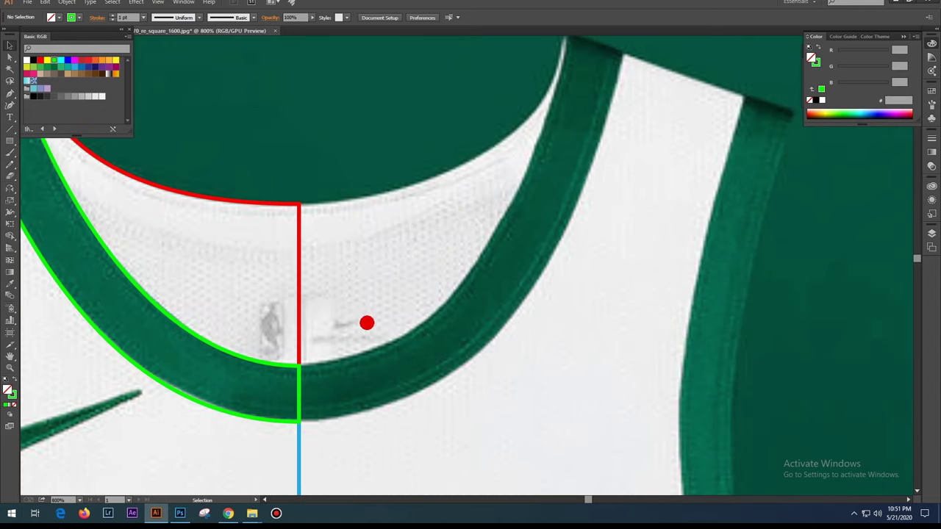
Draw a short vertical line across the collar band at the centre line and copy it higher up.
left_click(11, 129)
left_click_drag(298, 365, 298, 421)
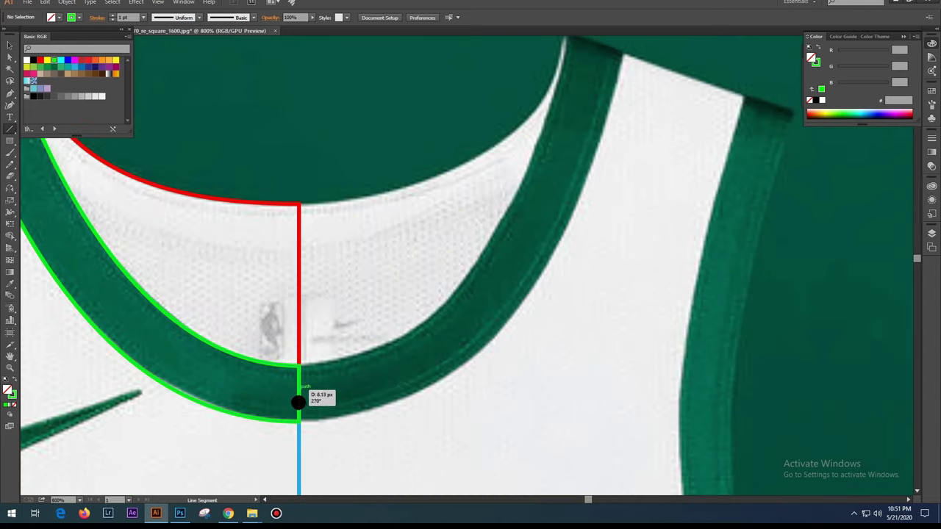
key("v")
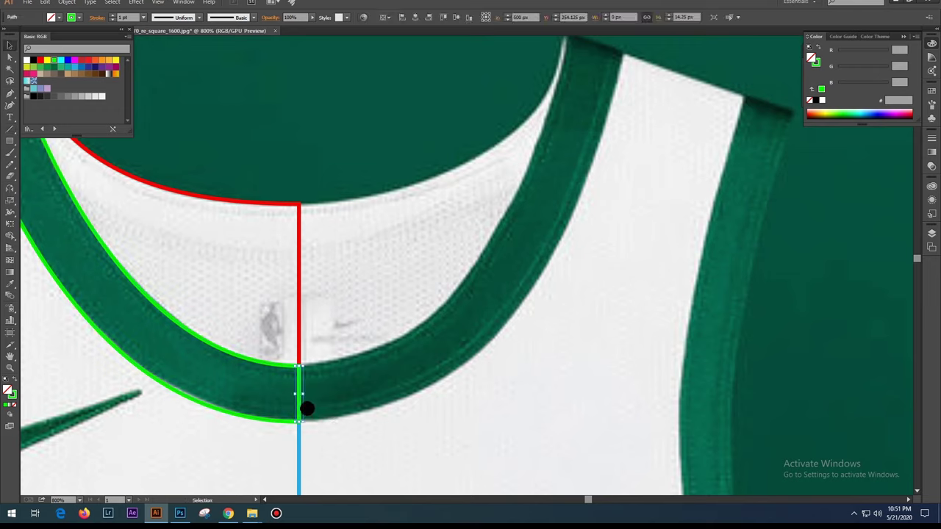
left_click(308, 393)
left_click_drag(300, 390, 309, 249)
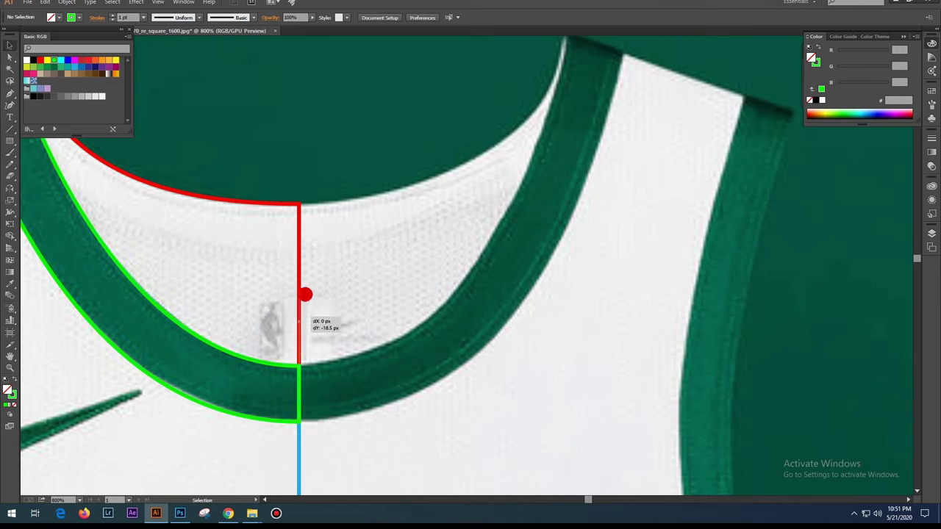
Check the copied green segment, then switch to Outline view with Ctrl+Y.
key("minus")
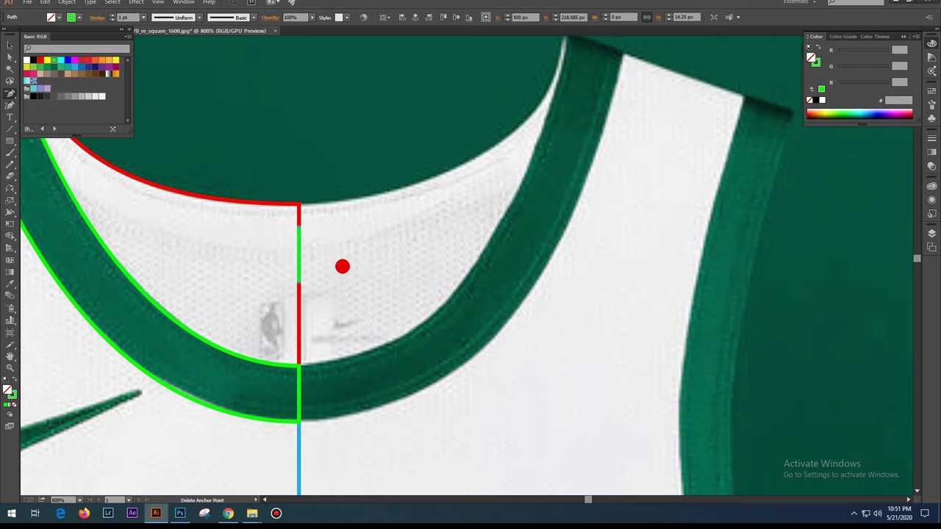
scroll(335, 267, "up", 3)
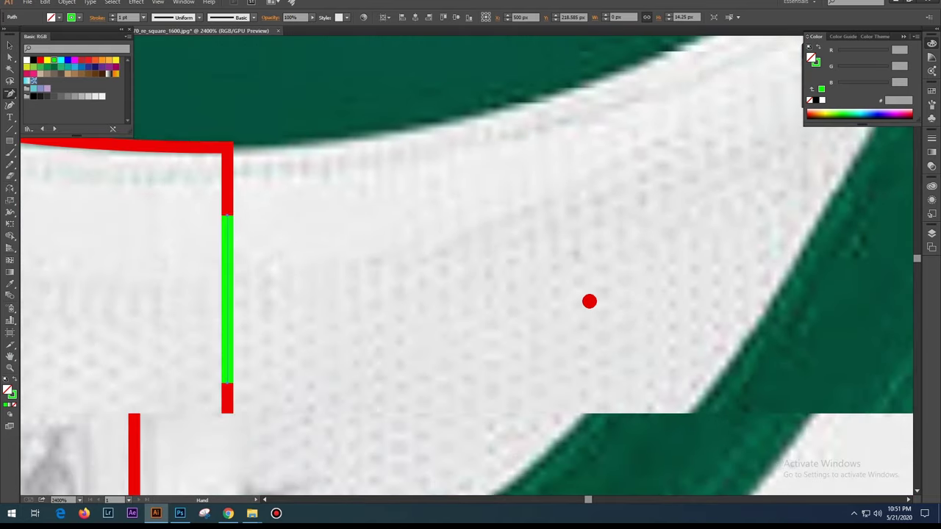
key("a")
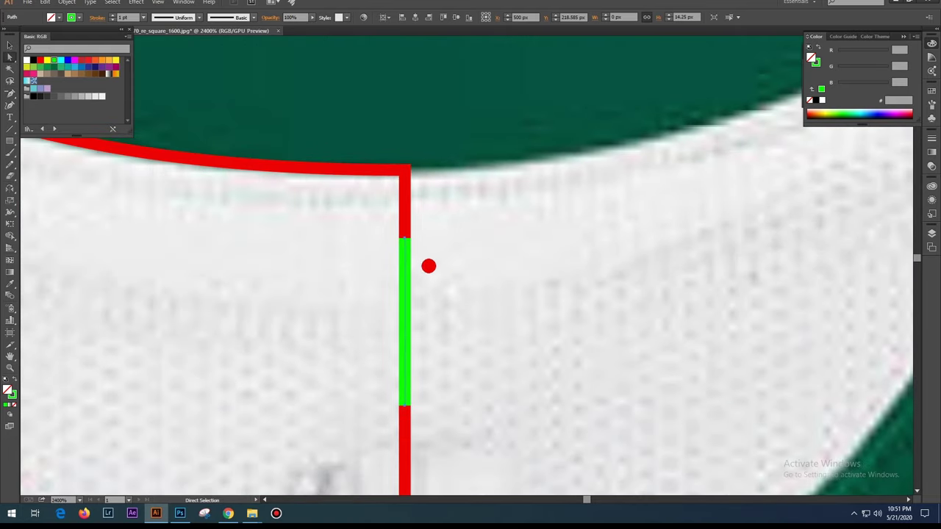
left_click(10, 44)
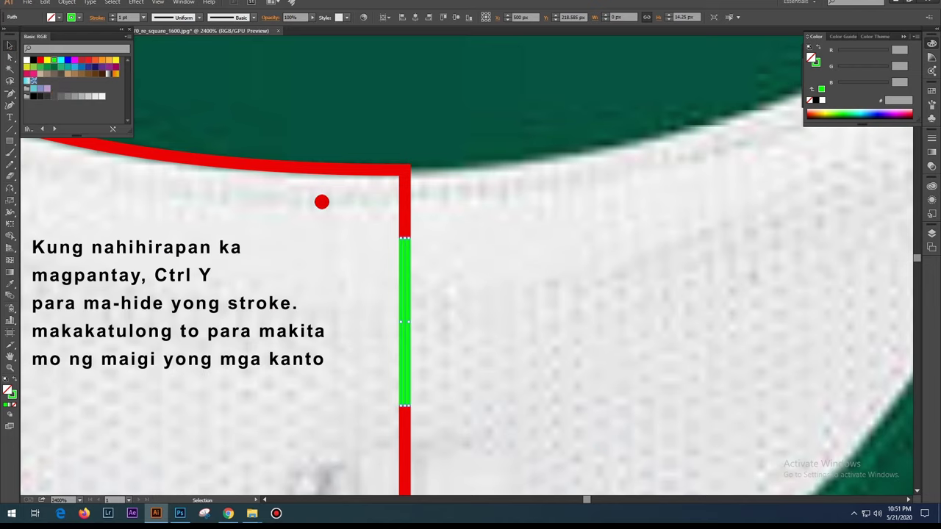
left_click(478, 255)
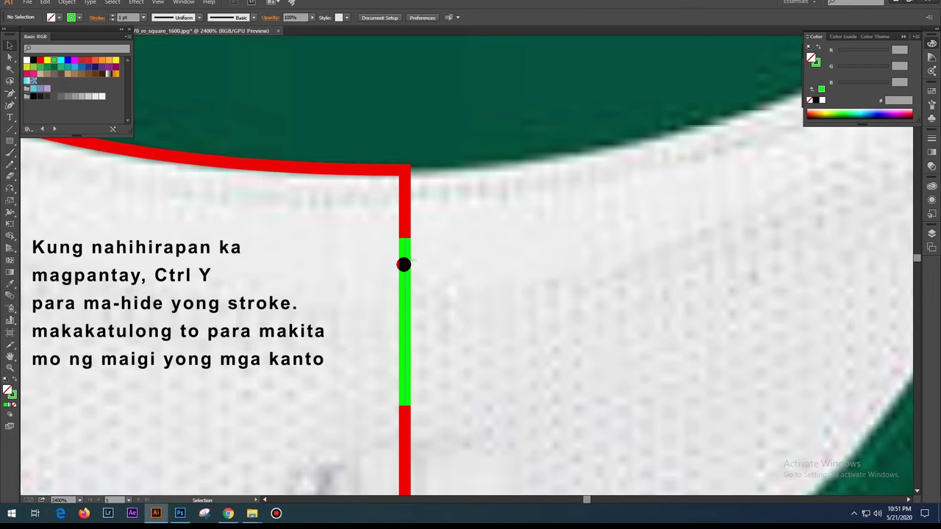
key("ctrl+y")
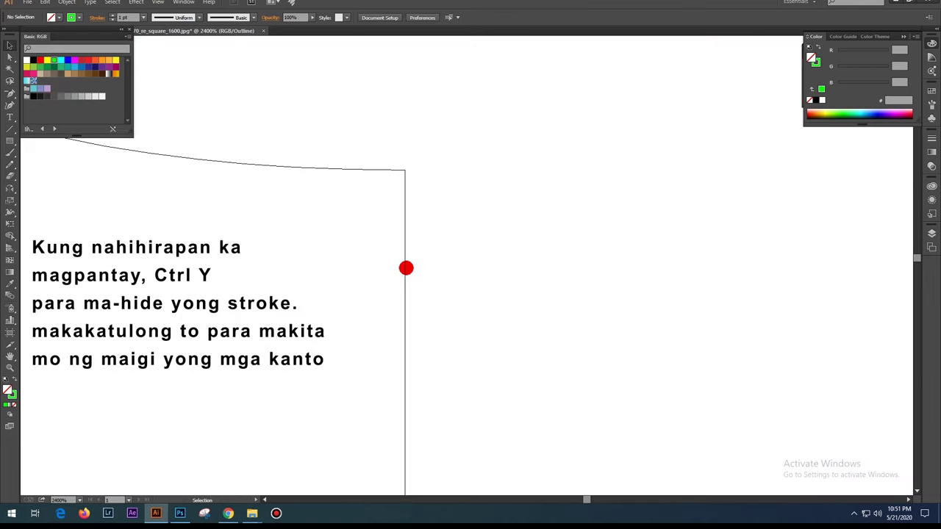
Slide the copied centre segment up to meet the neckline's centre corner, then return to Preview.
left_click_drag(406, 281, 409, 196)
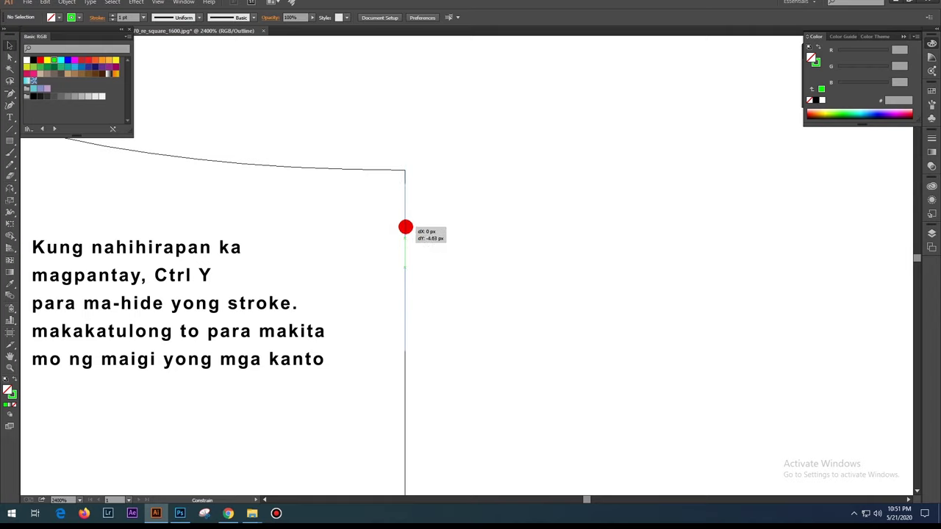
left_click_drag(408, 195, 406, 228)
scroll(360, 137, "up", 3)
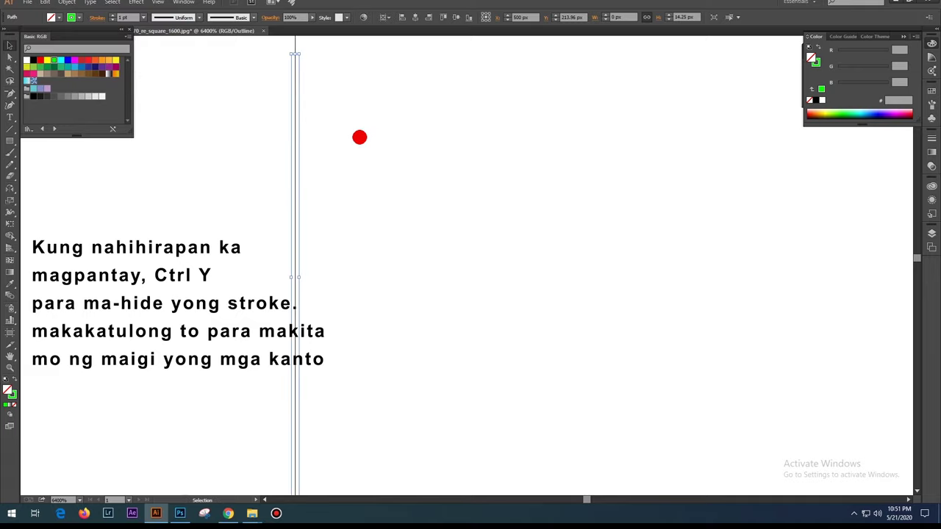
left_click_drag(378, 172, 440, 316)
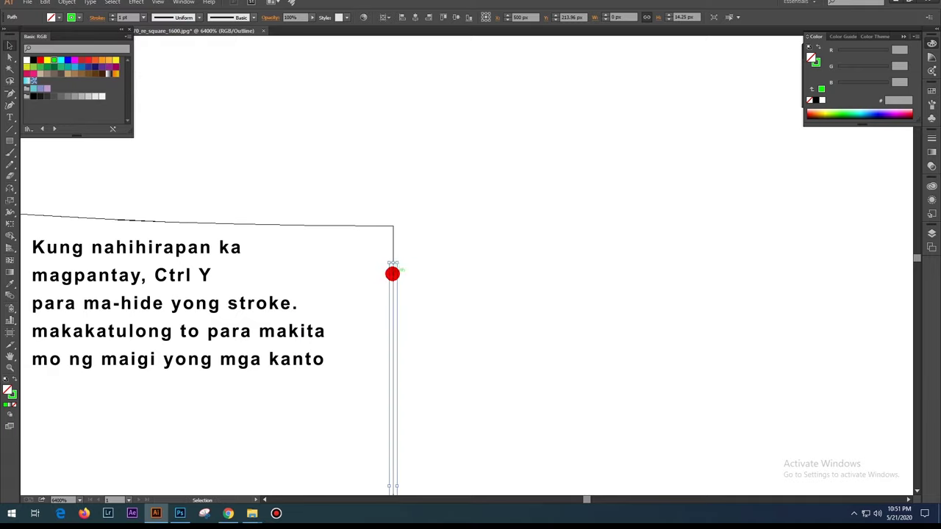
left_click_drag(391, 278, 393, 237)
left_click(432, 269)
scroll(431, 286, "down", 2)
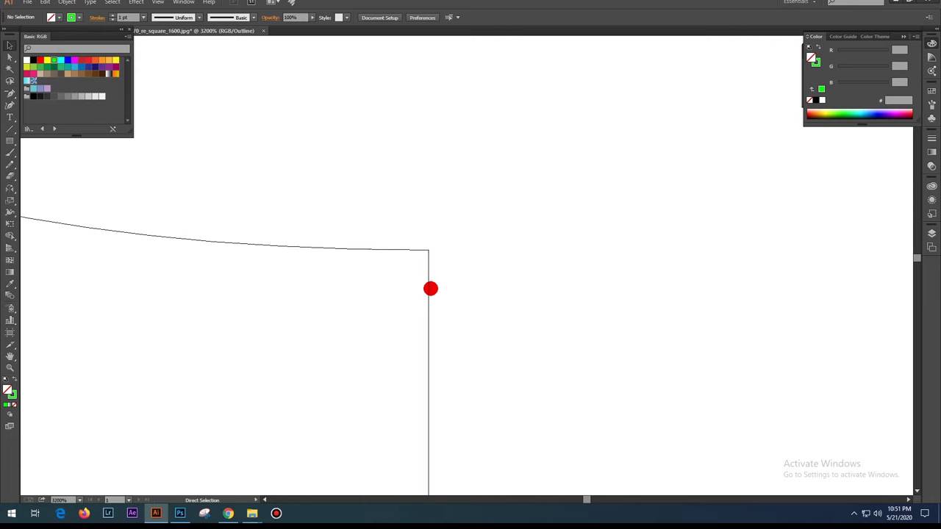
scroll(431, 287, "down", 2)
scroll(454, 315, "down", 2)
scroll(470, 325, "down", 1)
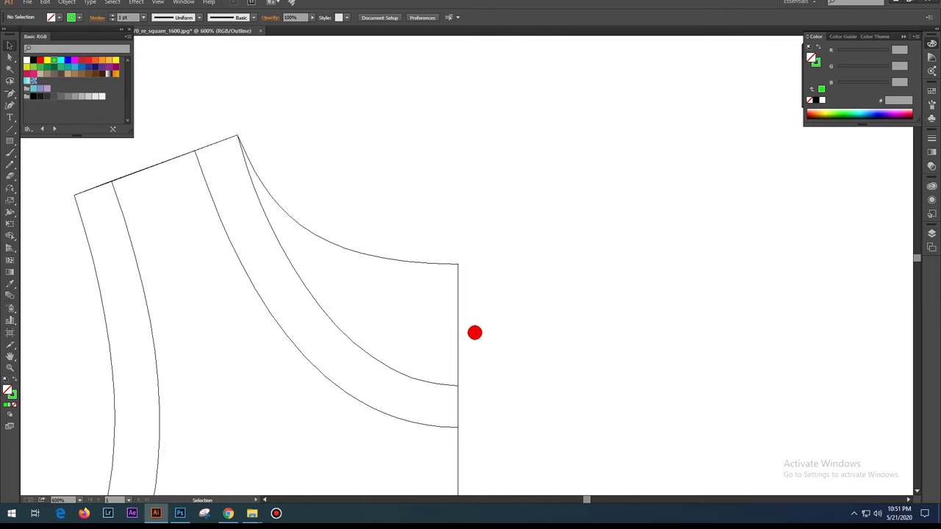
key("ctrl+y")
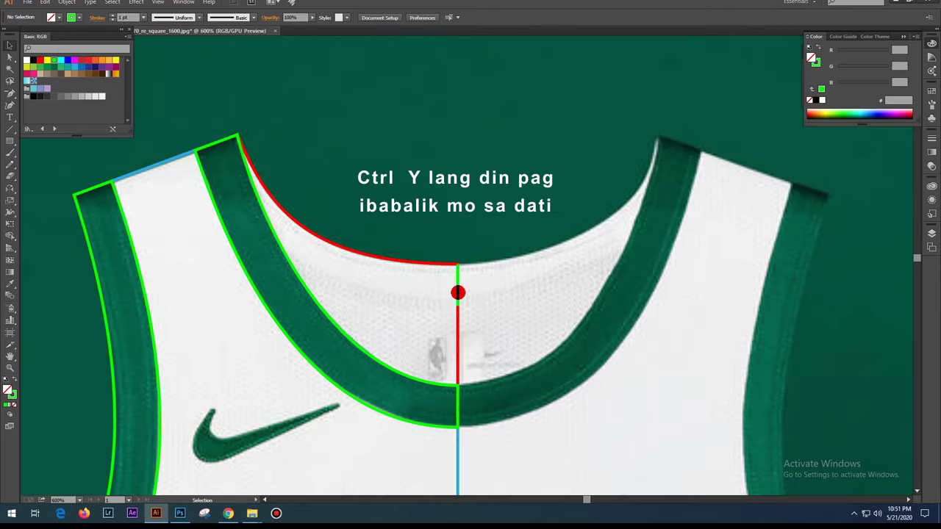
Pen-draw a lower neckline curve from centre line to shoulder and delete the region above it.
key("p")
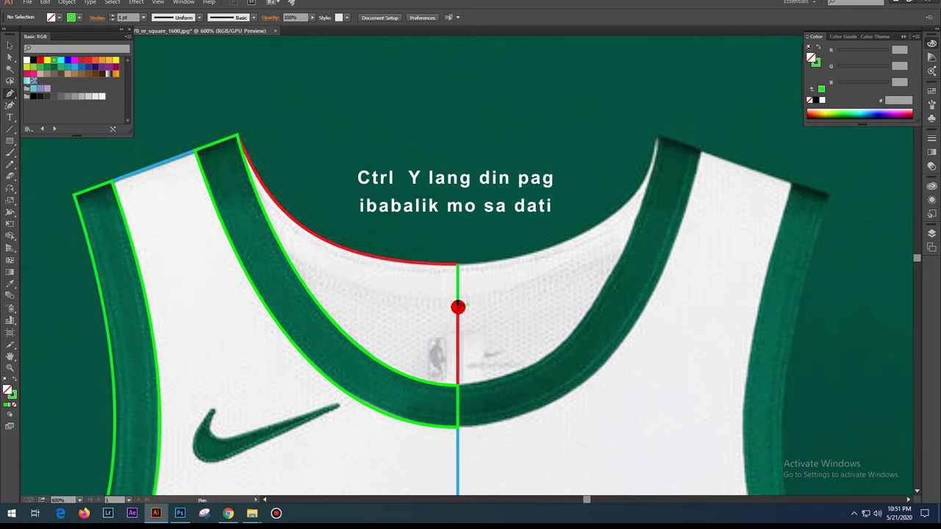
left_click_drag(457, 307, 380, 298)
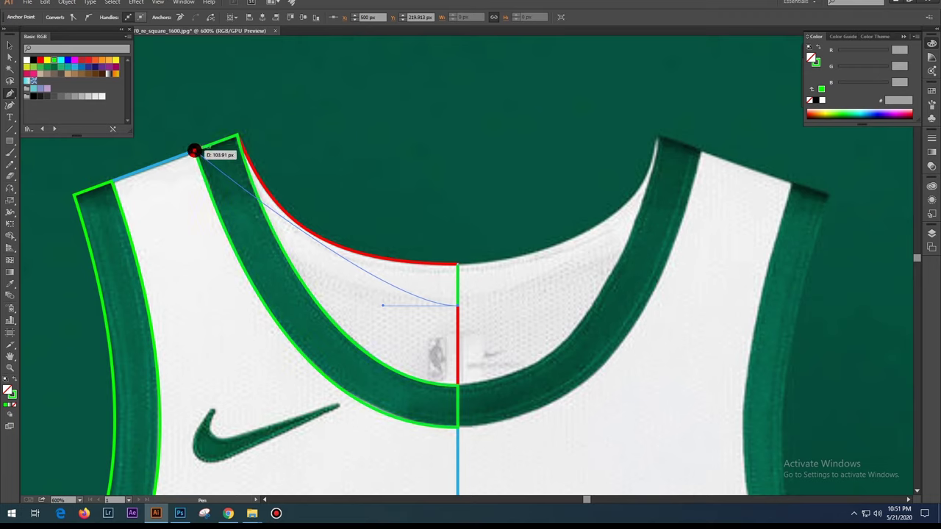
left_click_drag(197, 152, 180, 115)
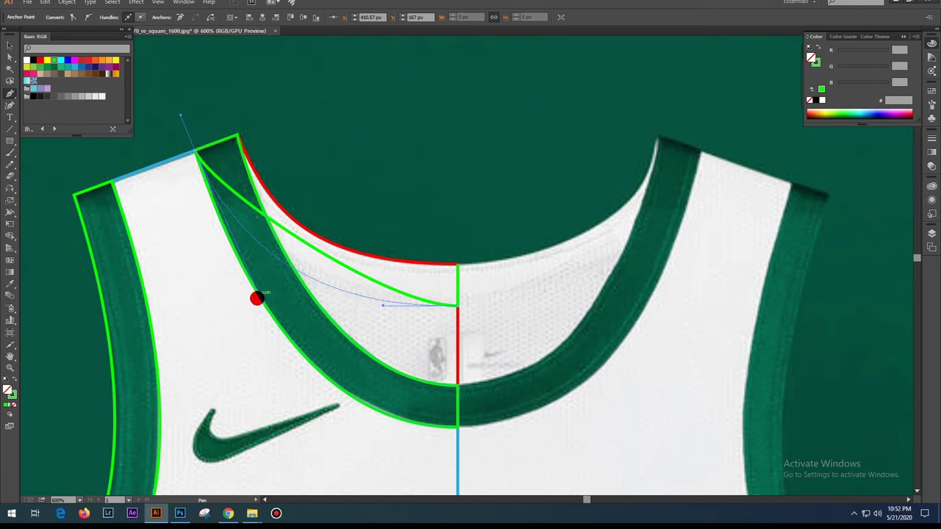
mouse_move(256, 298)
left_mouse_down()
mouse_move(265, 261)
mouse_move(249, 173)
mouse_move(201, 143)
left_mouse_up()
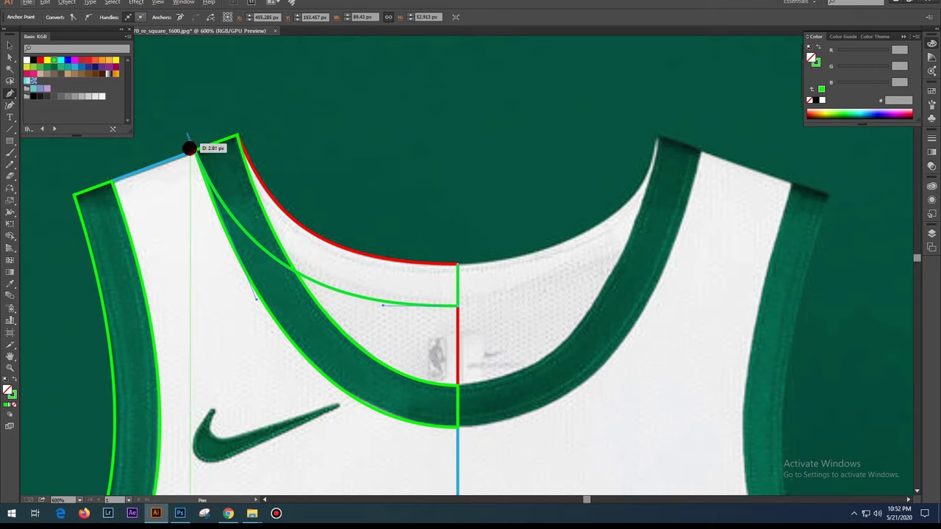
left_click(212, 89)
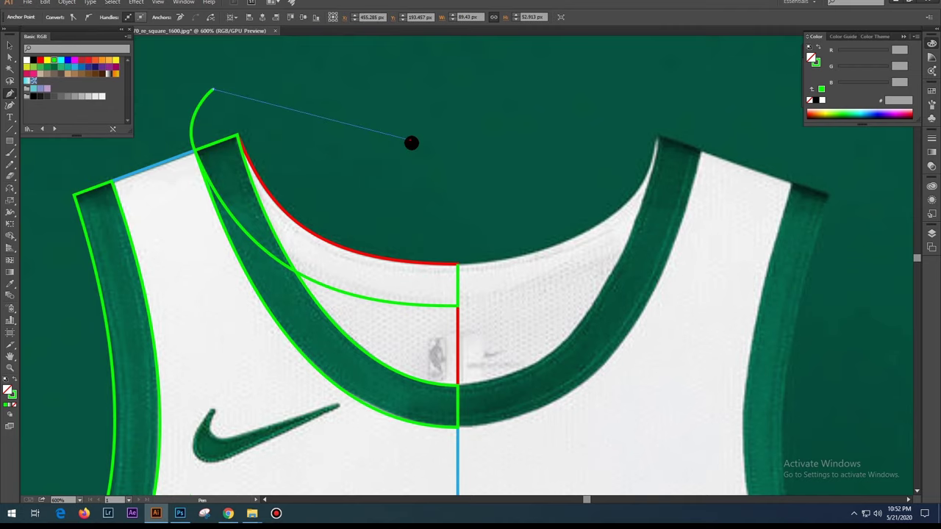
left_click(409, 138)
left_click(457, 263)
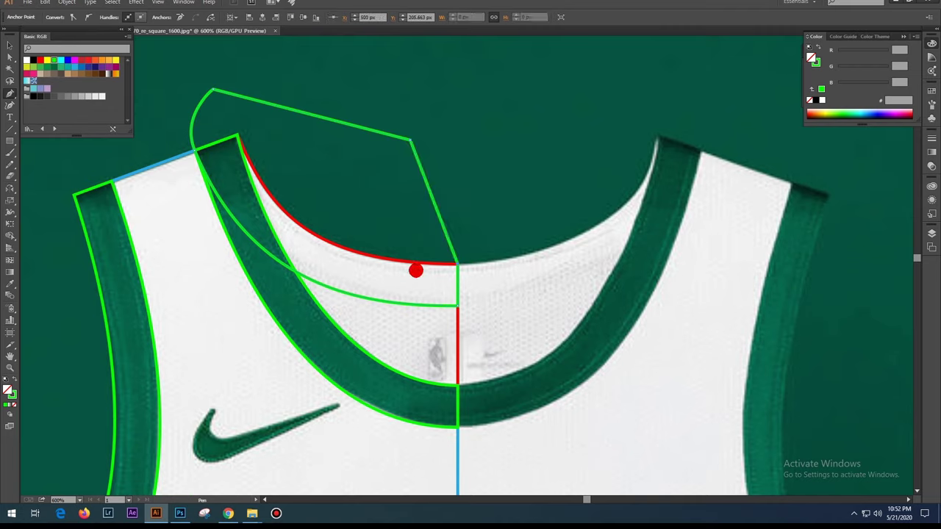
key("v")
key("shift+m")
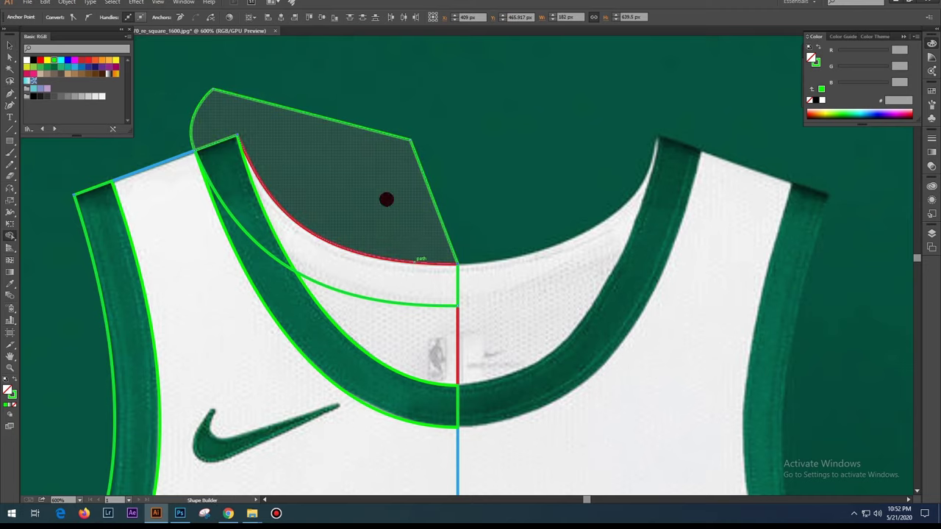
left_click(387, 200, "alt")
key("v")
left_click(392, 203)
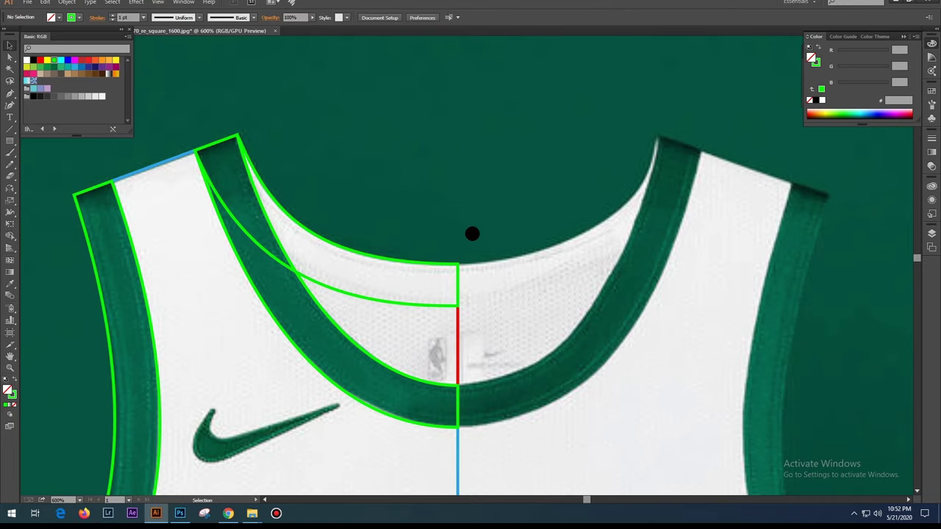
Zoom out to the whole jersey and select the jersey reference photo.
scroll(472, 234, "down", 1)
scroll(481, 241, "down", 2)
scroll(492, 254, "down", 1)
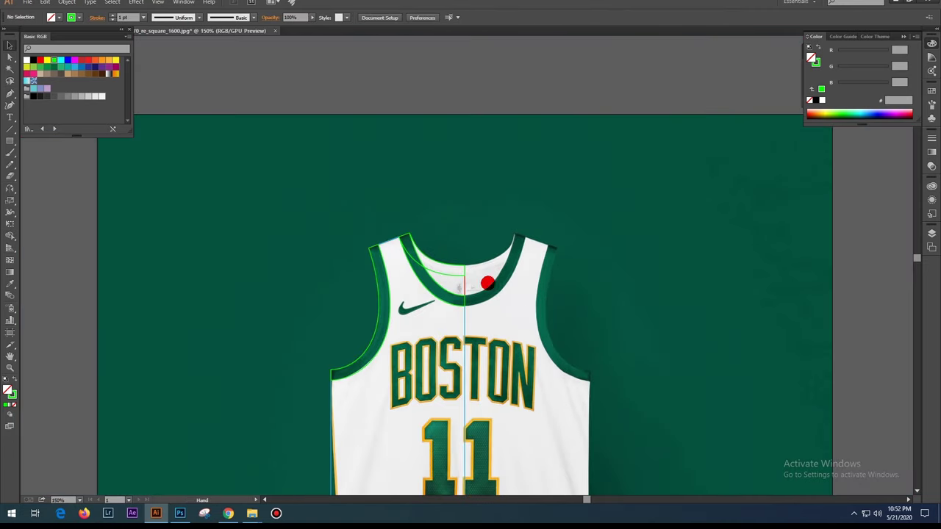
left_click_drag(488, 283, 407, 185)
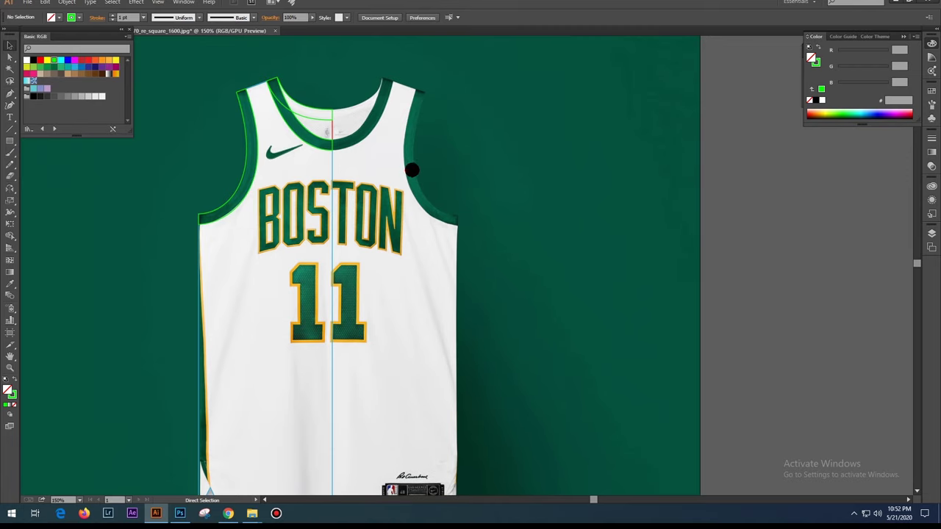
scroll(412, 170, "down", 1)
left_click(452, 224)
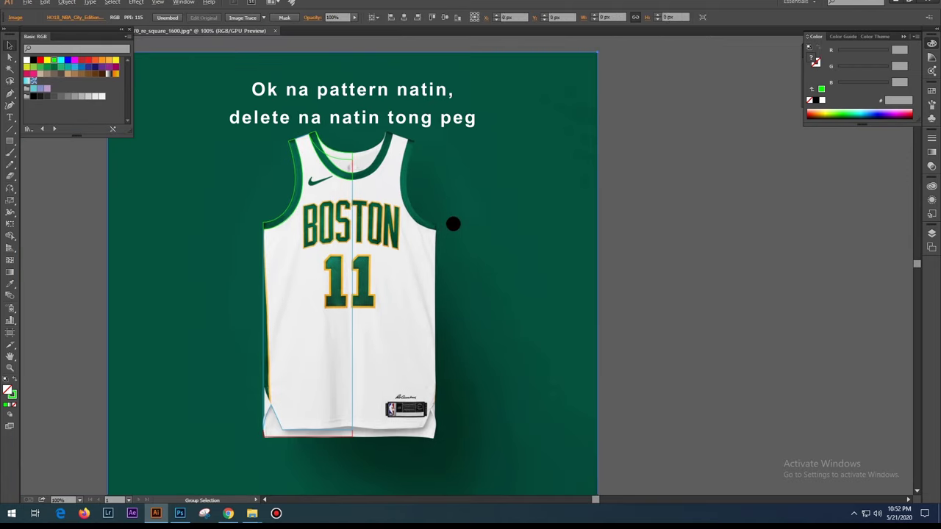
key("v")
left_click(380, 289)
Delete the reference photo, zoom in, and select the left armhole and collar curves together.
key("Delete")
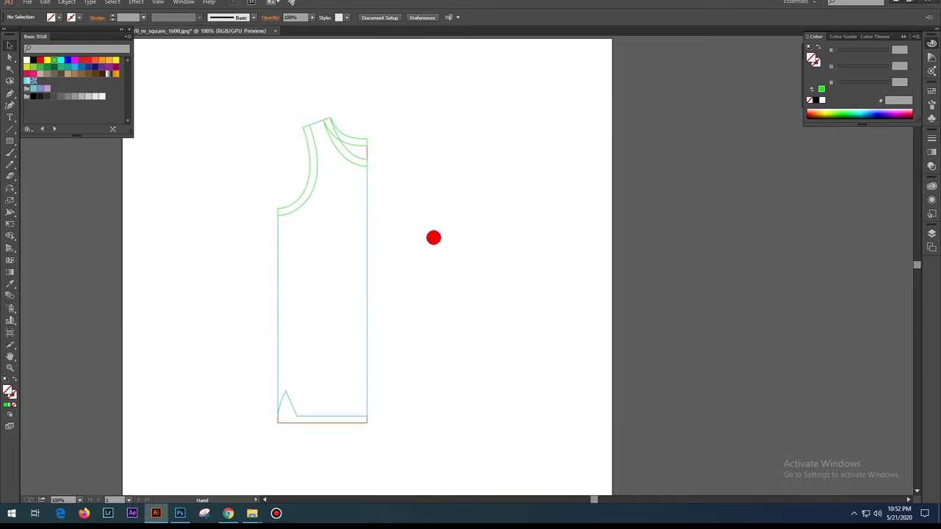
key("ctrl+plus")
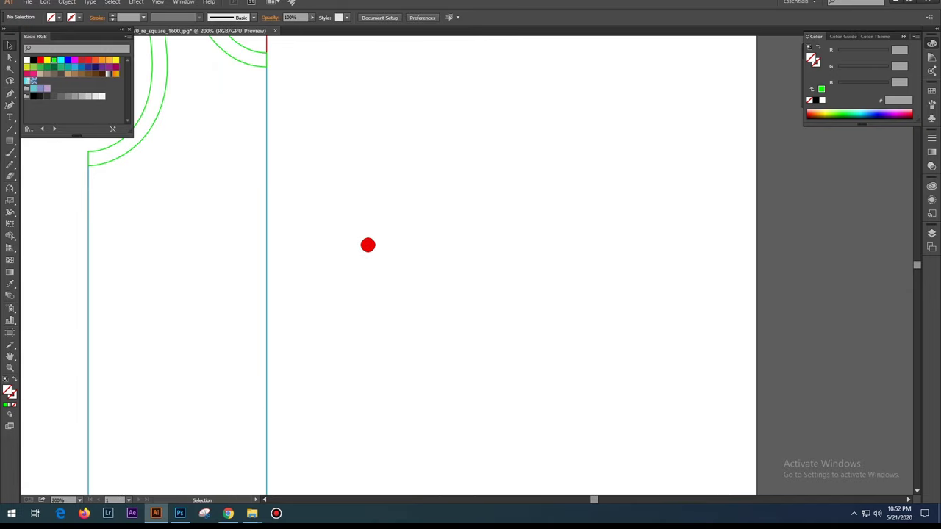
left_click_drag(356, 240, 402, 297)
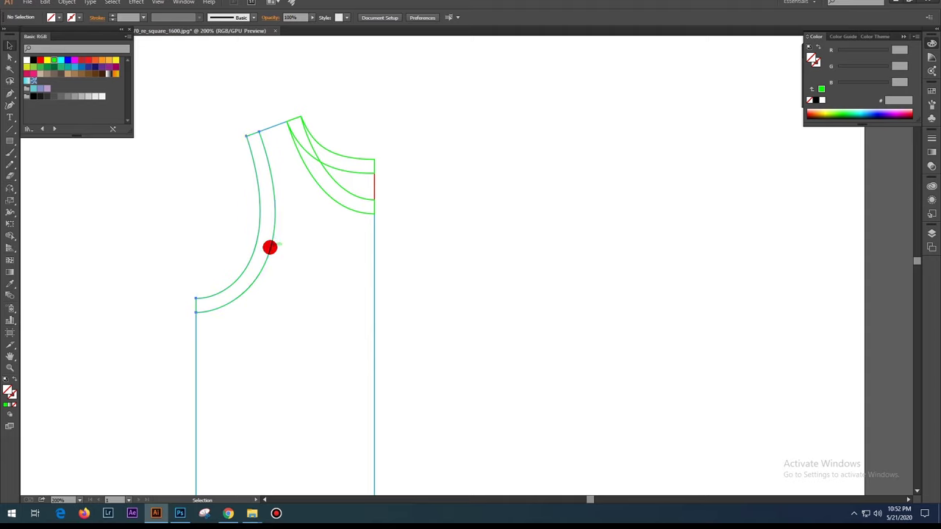
left_click(270, 247)
left_click(358, 179, "shift")
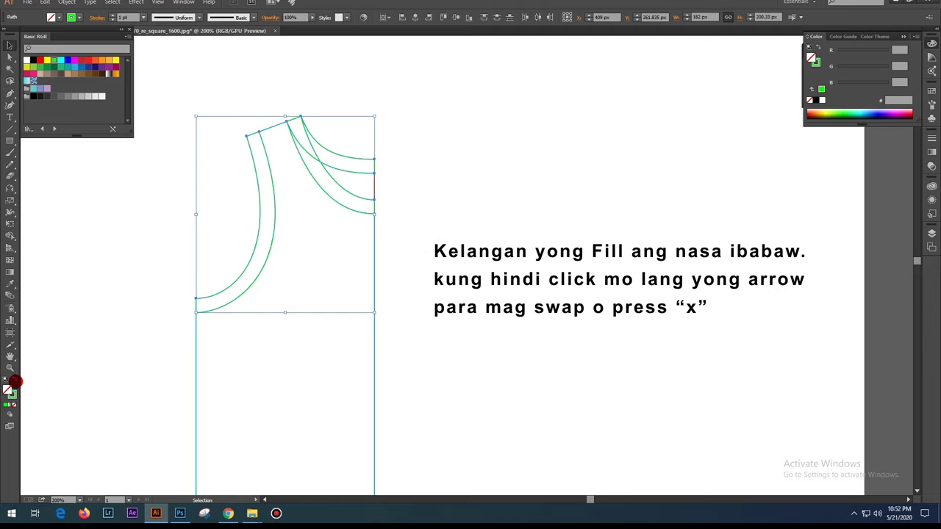
Swap fill and stroke so the collar and armhole trims get a solid black fill, no outline.
left_click(15, 379)
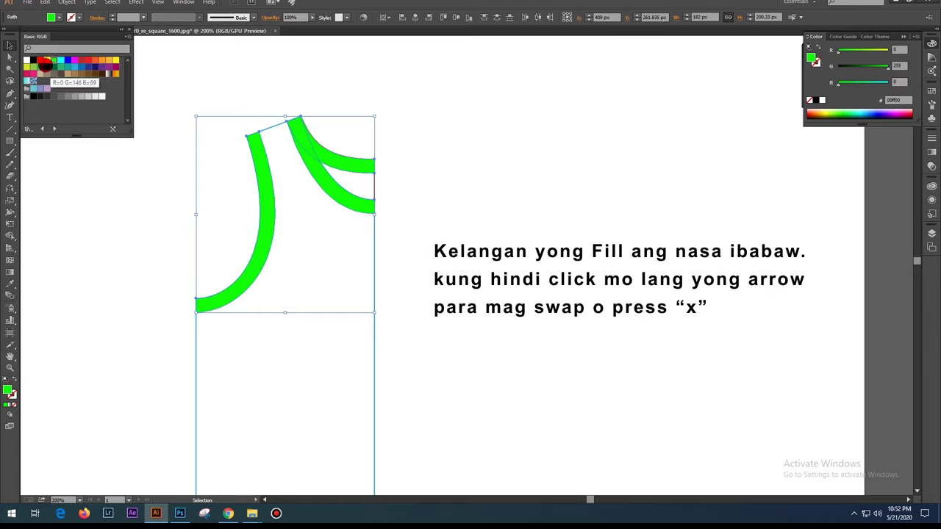
left_click(33, 60)
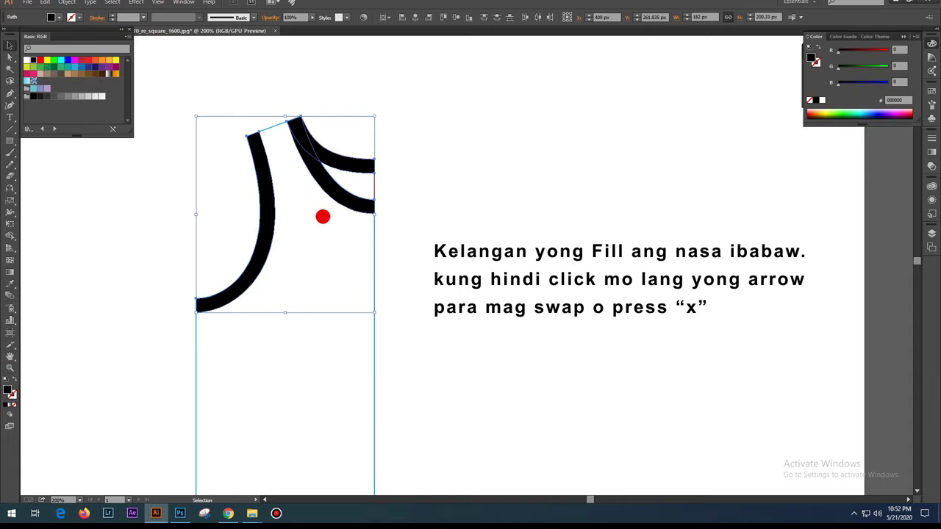
left_click(439, 203)
left_click_drag(378, 117, 306, 202)
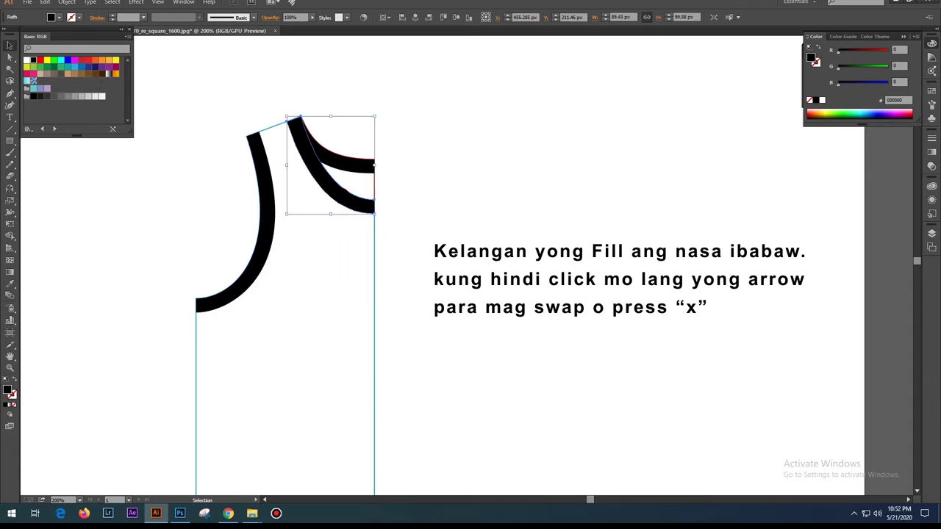
left_click(431, 225)
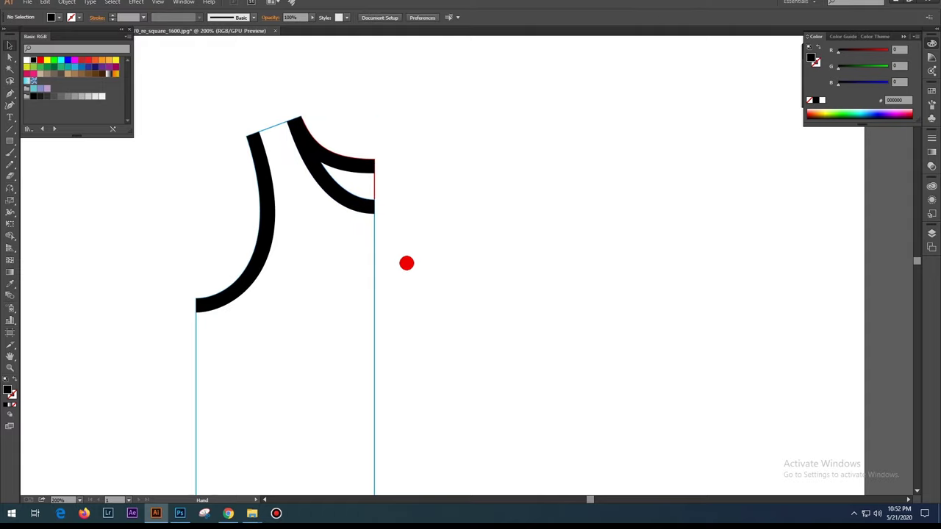
left_click_drag(401, 225, 388, 149)
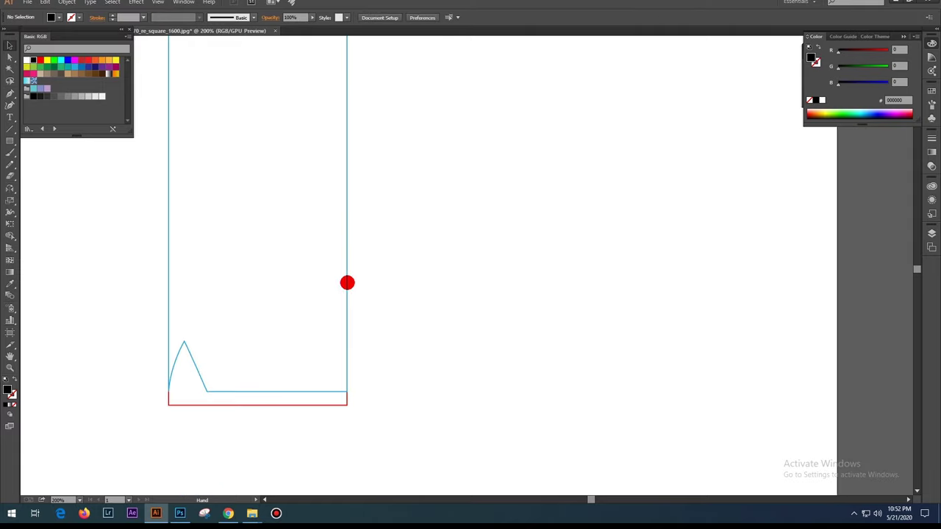
Give the jersey body a golden-yellow f9c023 fill with no outline.
left_click(252, 390)
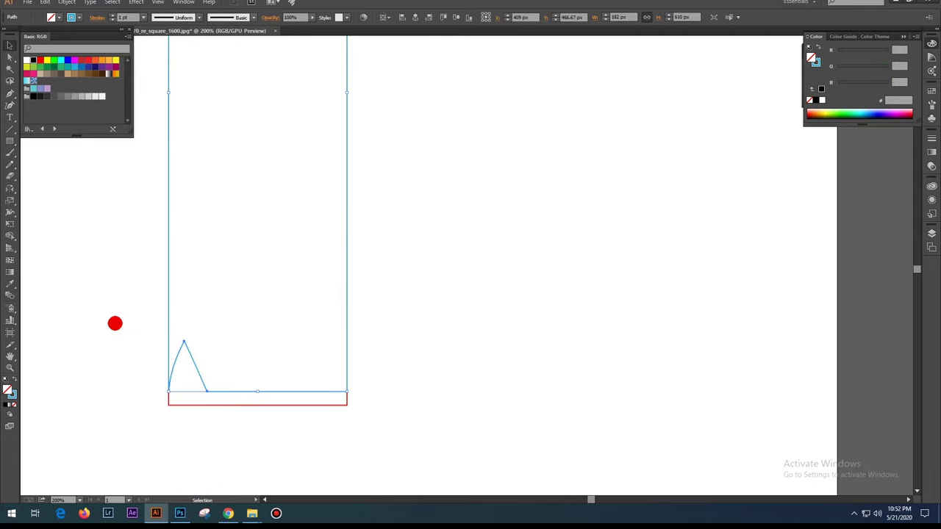
left_click(15, 378)
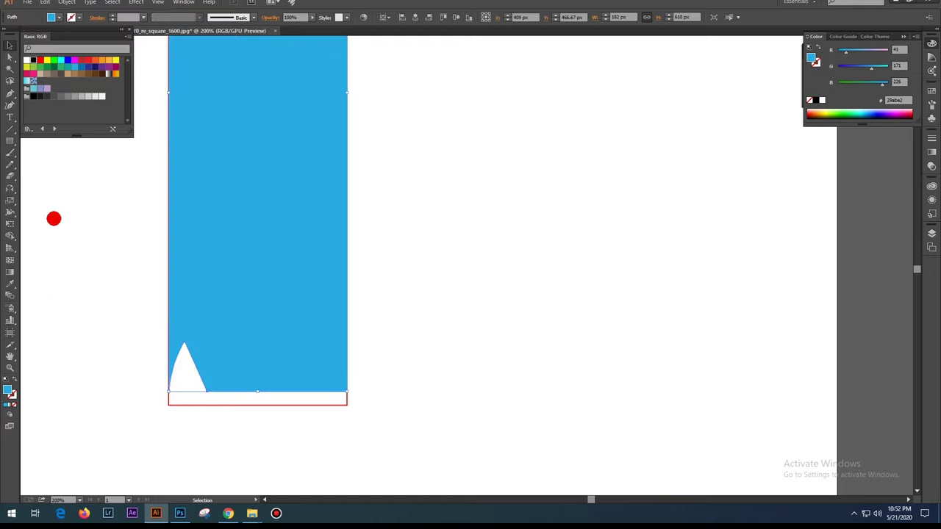
left_click(114, 59)
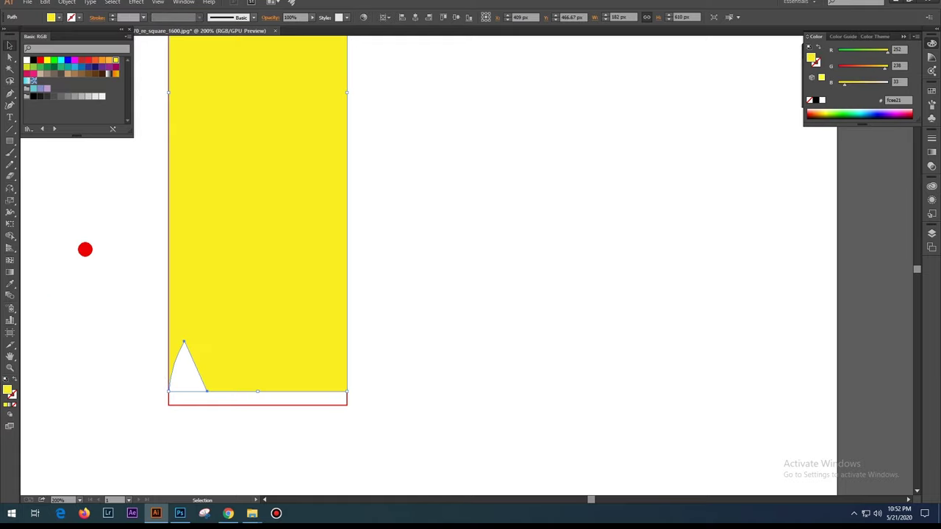
double_click(7, 388)
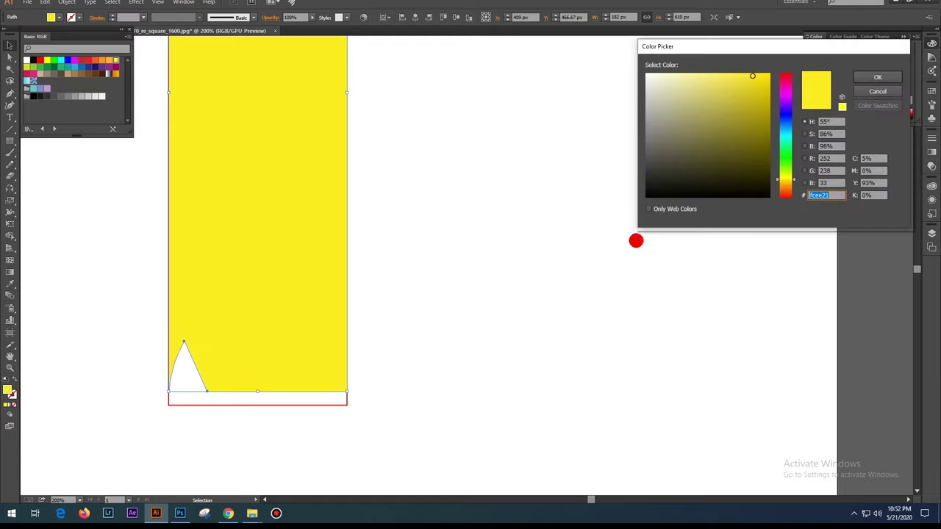
left_click_drag(781, 183, 786, 180)
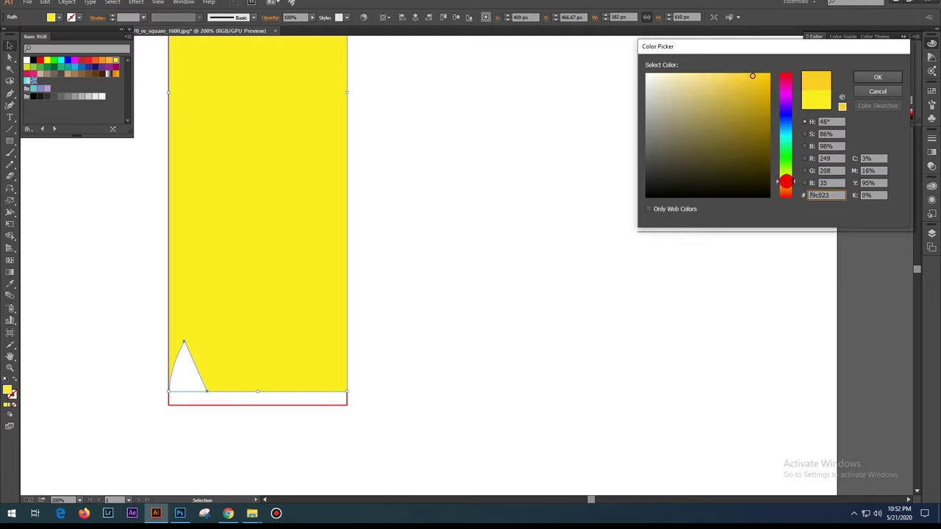
left_click(877, 78)
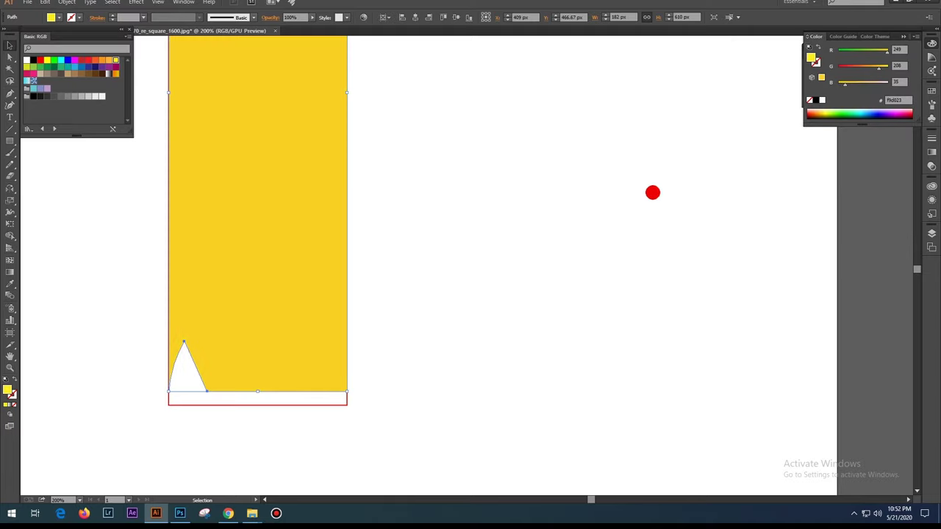
left_click(324, 404)
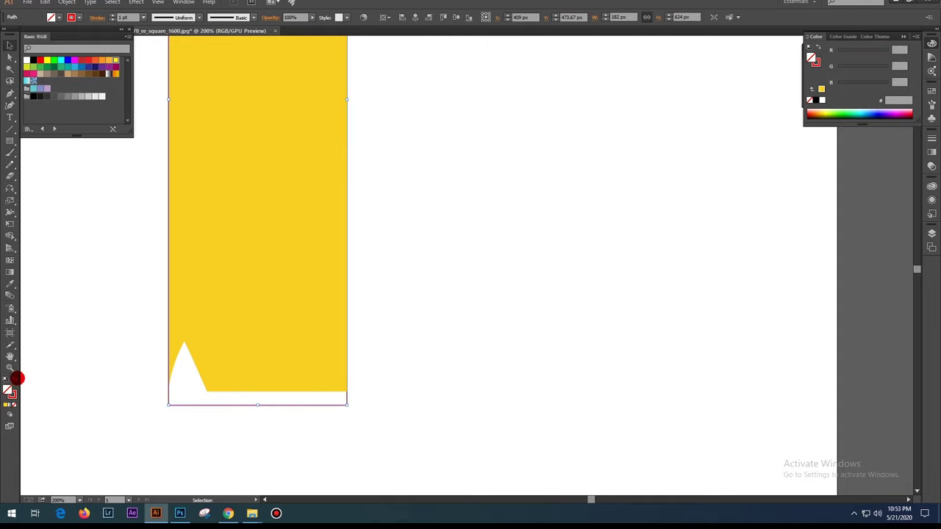
Give the hem band a black 0.5 pt stroke and a light grey fill, then zoom out.
key("x")
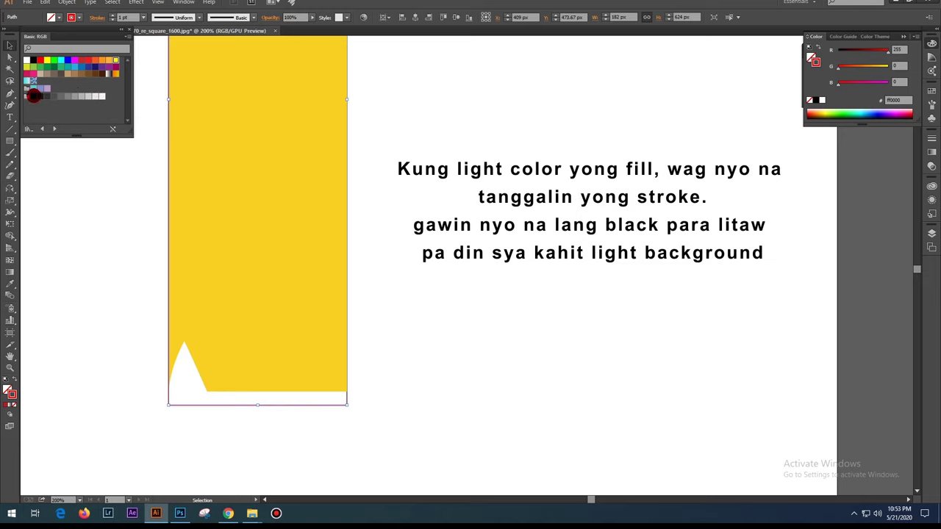
left_click(33, 96)
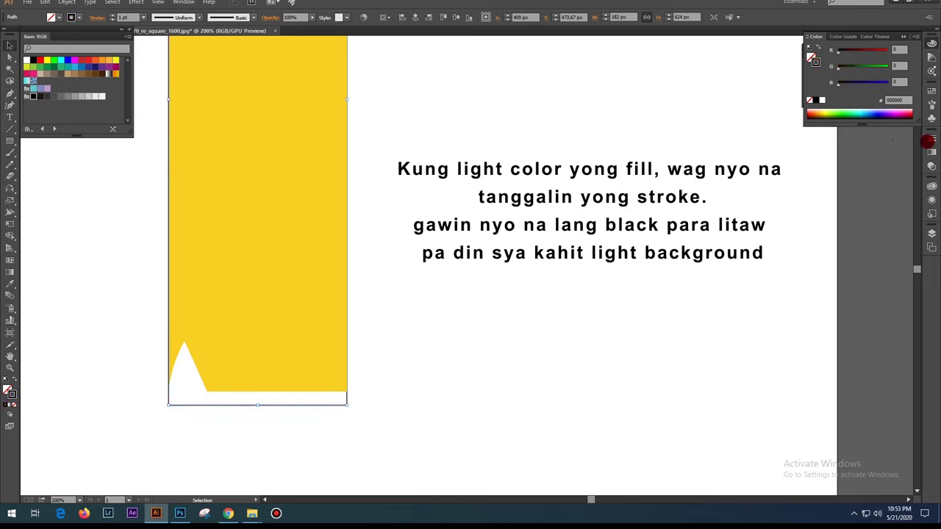
left_click(931, 137)
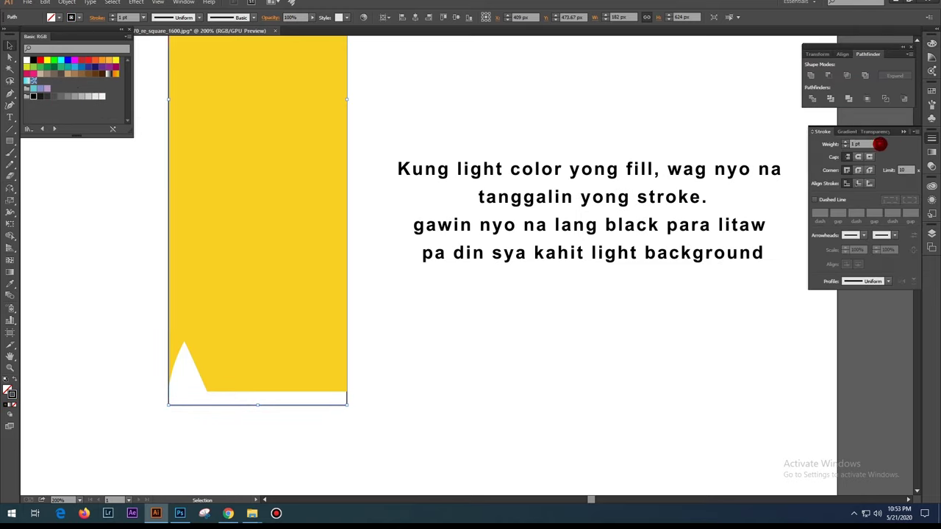
left_click(879, 143)
left_click(887, 163)
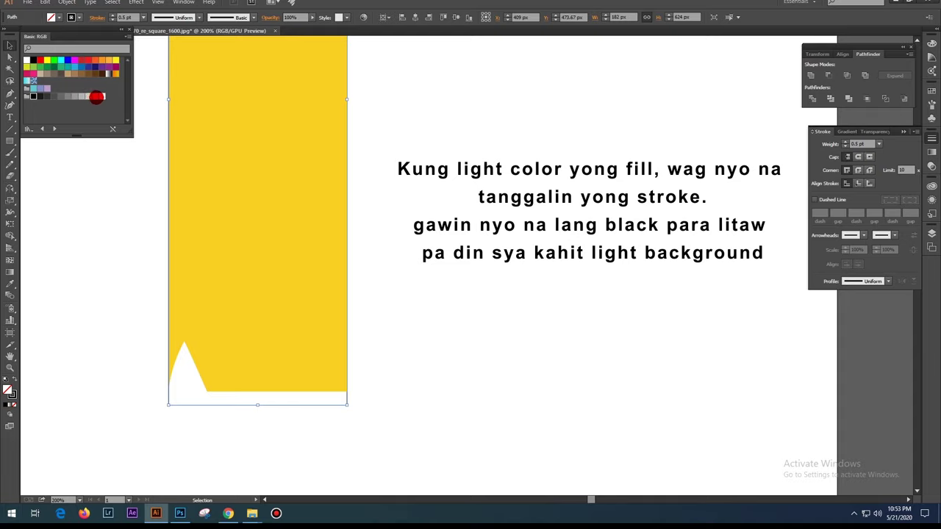
left_click(96, 96)
left_click(446, 245)
left_click_drag(412, 263, 421, 283)
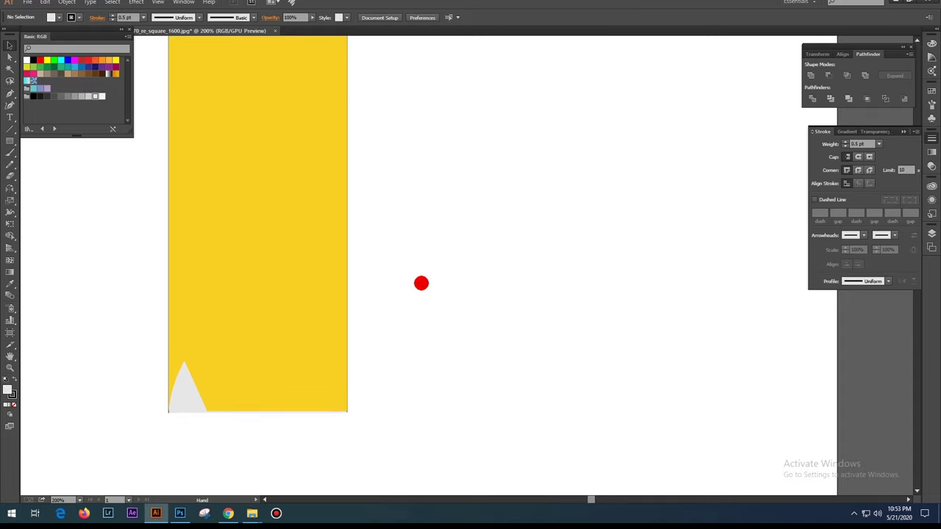
mouse_move(388, 213)
left_mouse_down()
mouse_move(414, 237)
mouse_move(411, 266)
left_mouse_up()
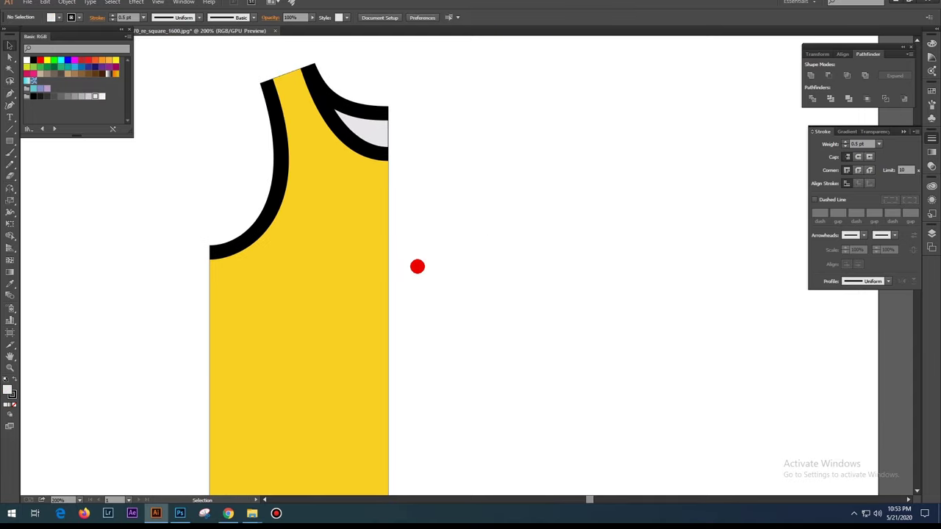
key("ctrl+minus")
key("ctrl+minus")
key("ctrl+minus")
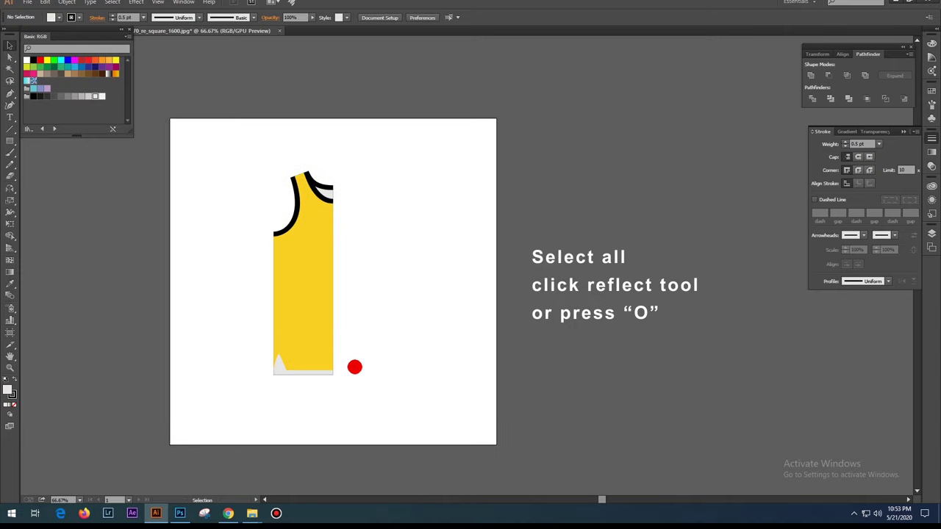
Reflect a copy of the whole half jersey across the vertical axis, then view at 100%.
left_click_drag(340, 382, 262, 163)
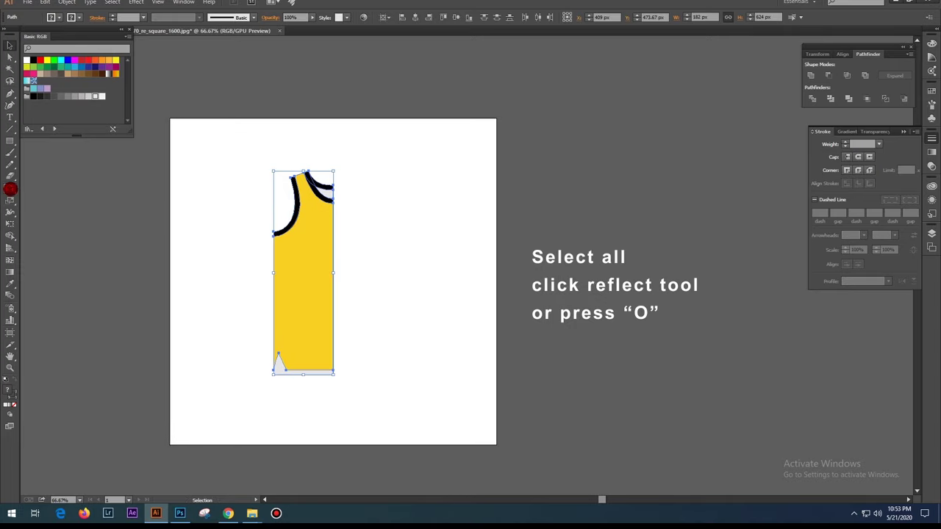
left_click(311, 214, "alt")
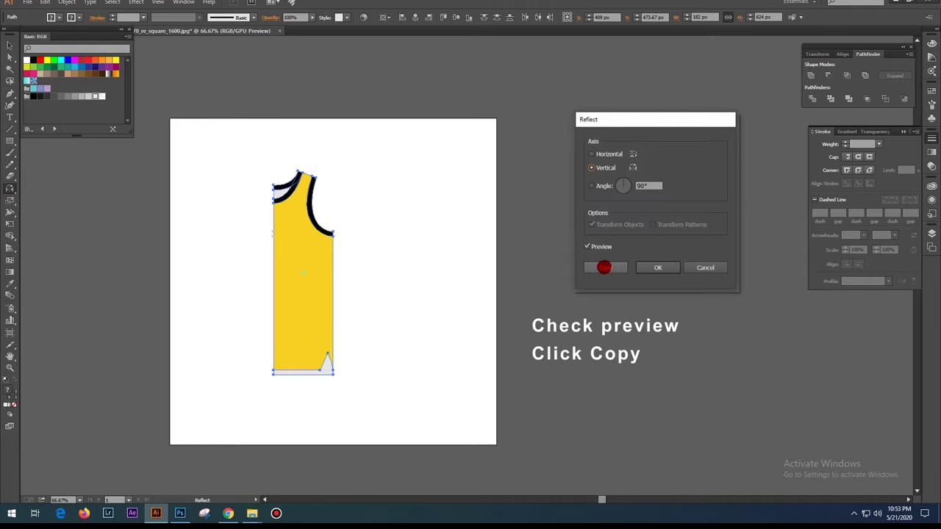
left_click(604, 267)
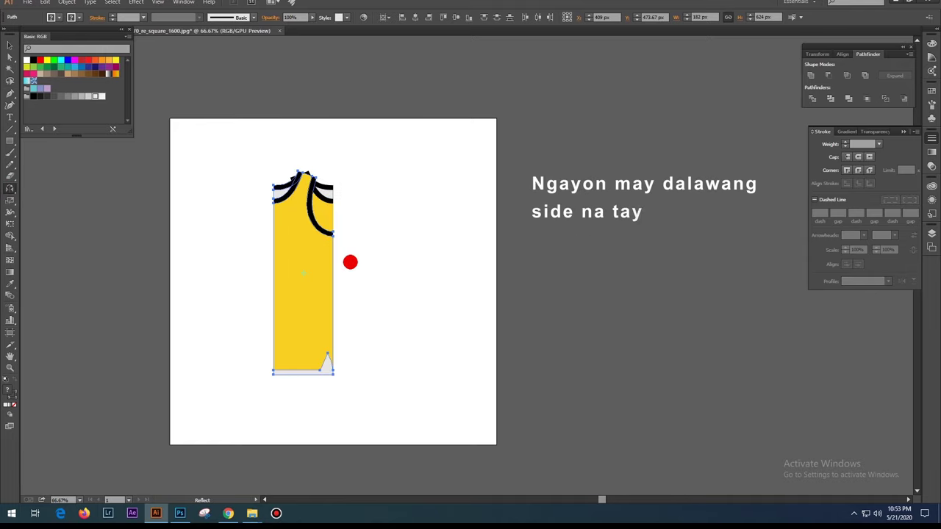
key("v")
key("ctrl+1")
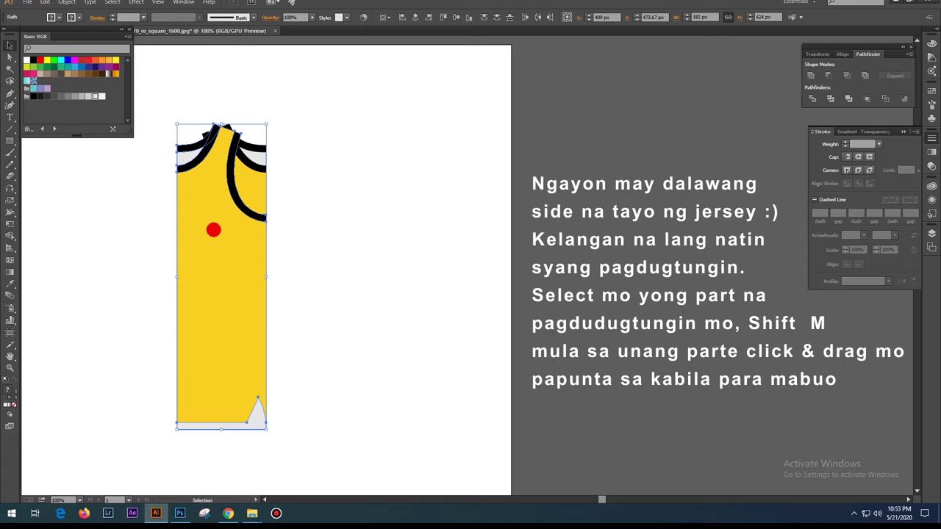
Place the mirrored half beside the original and select both halves.
left_click_drag(225, 227, 360, 245)
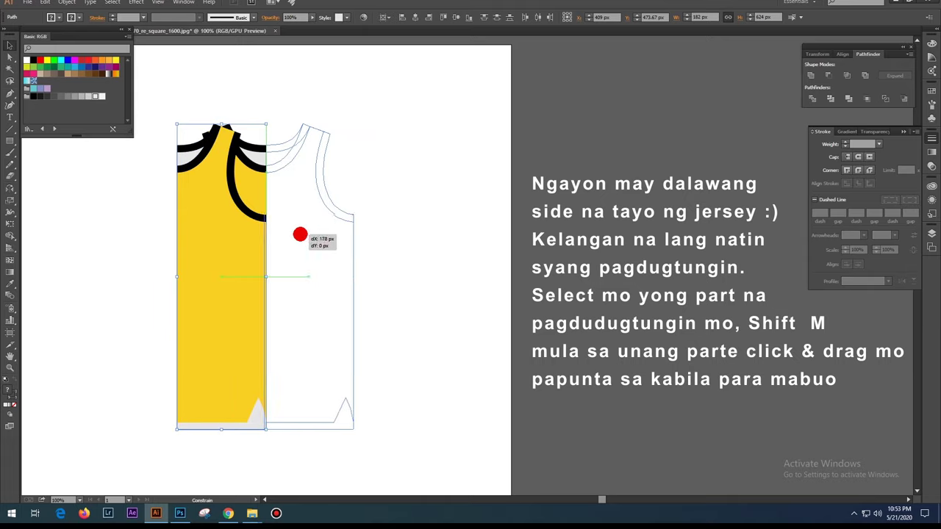
left_click(424, 247)
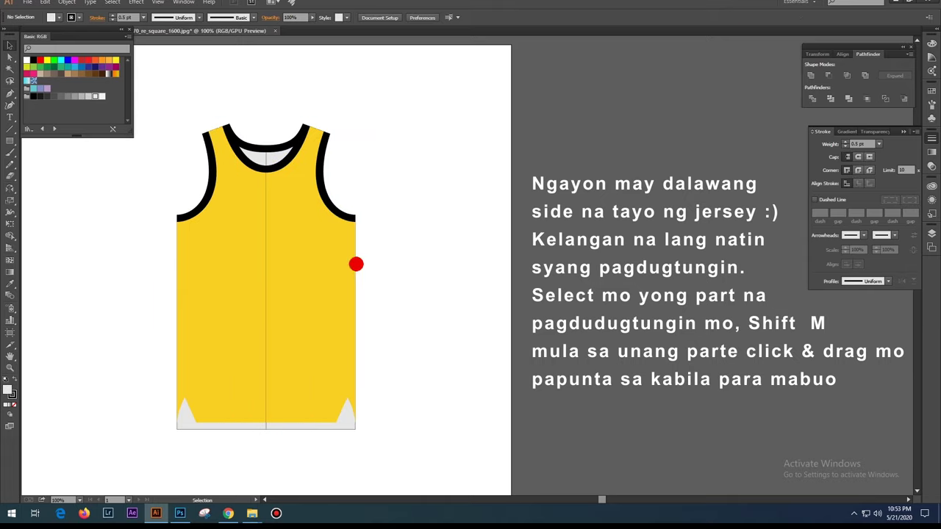
left_click(308, 269)
left_click(240, 277, "shift")
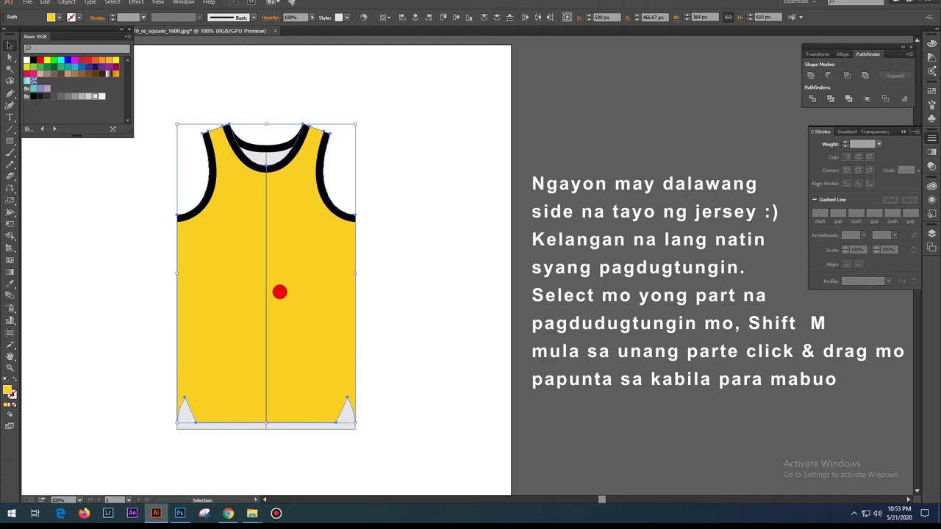
Merge the two yellow body halves with Shape Builder, then reselect both jersey halves.
key("shift+m")
left_click_drag(286, 292, 256, 289)
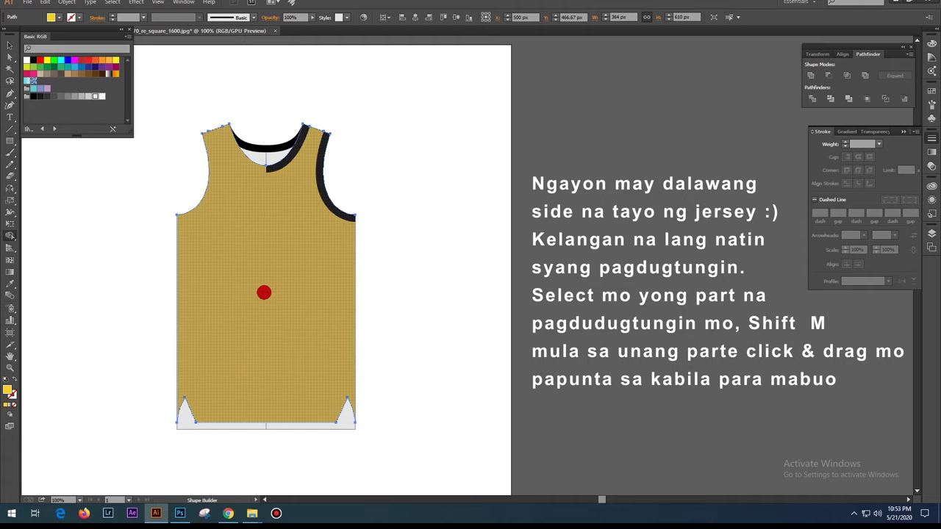
key("v")
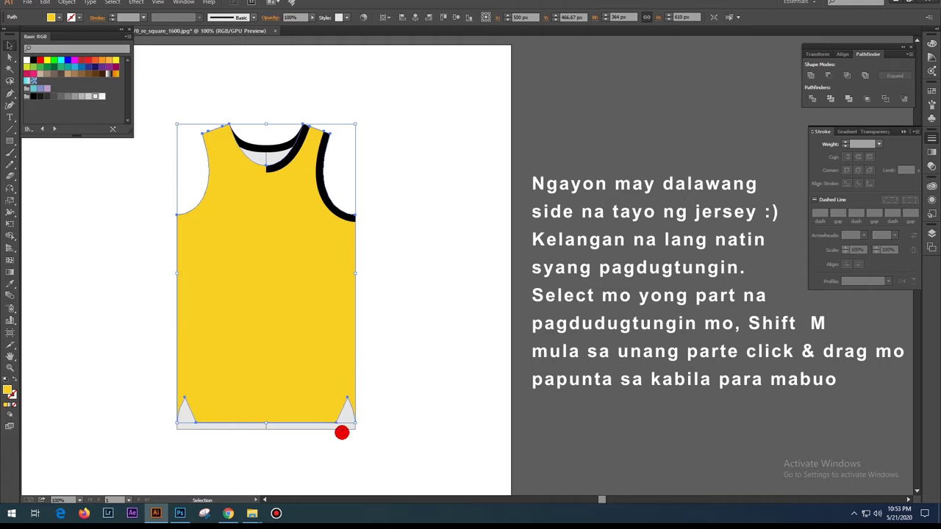
left_click(341, 432)
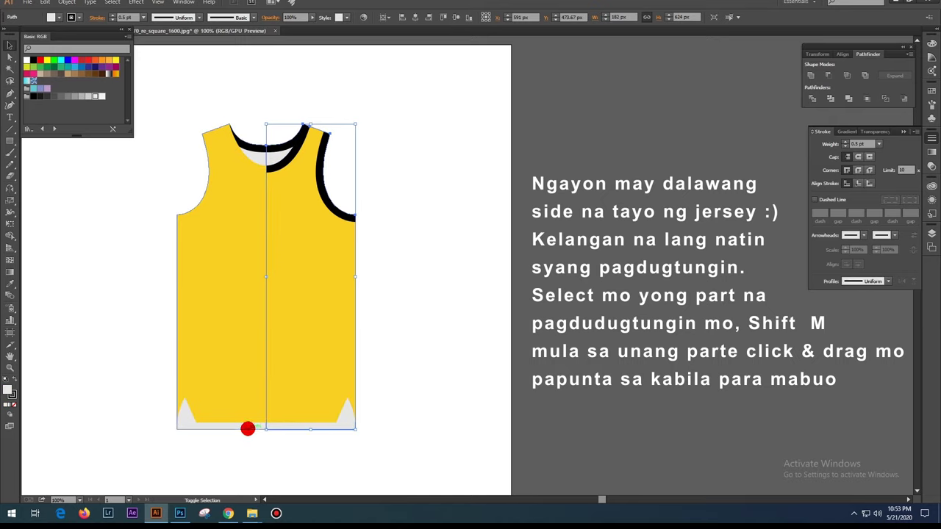
left_click(247, 428, "shift")
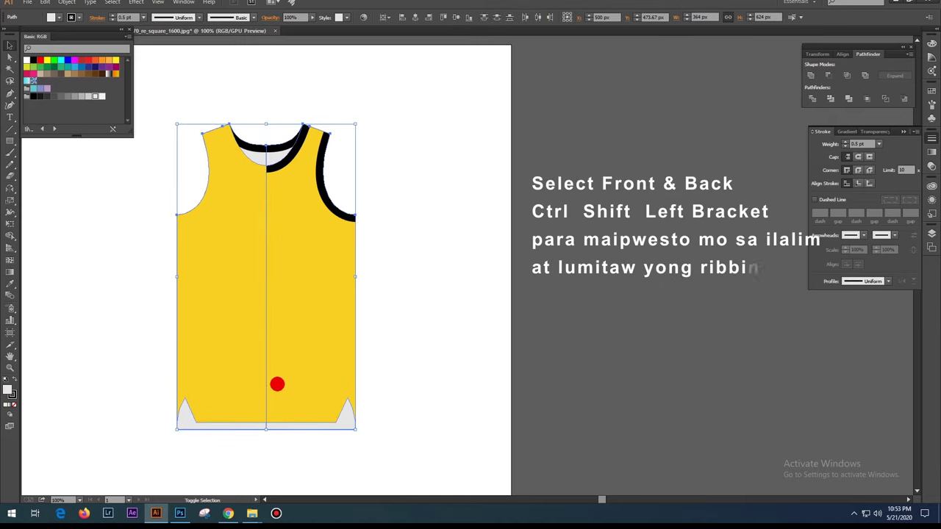
Join the two jersey halves into one shape with Shape Builder.
key("shift+m")
left_click_drag(275, 377, 252, 372)
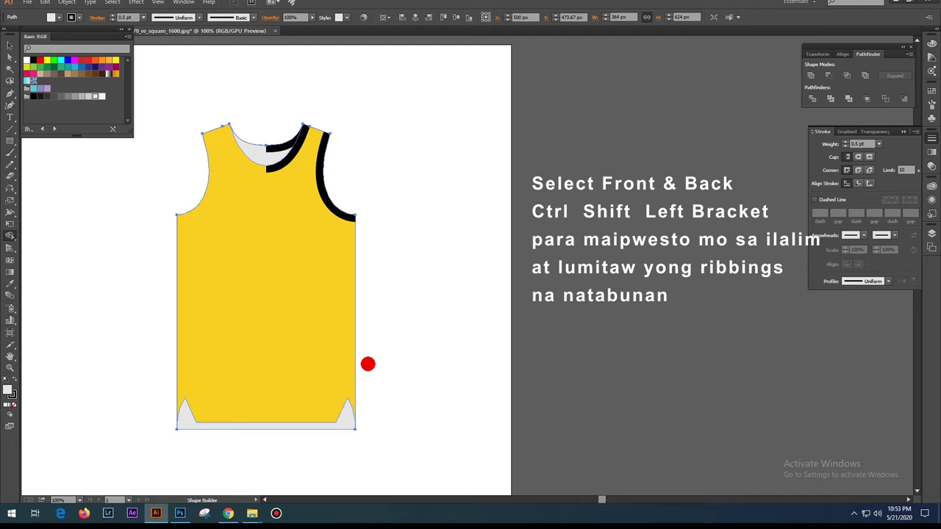
key("v")
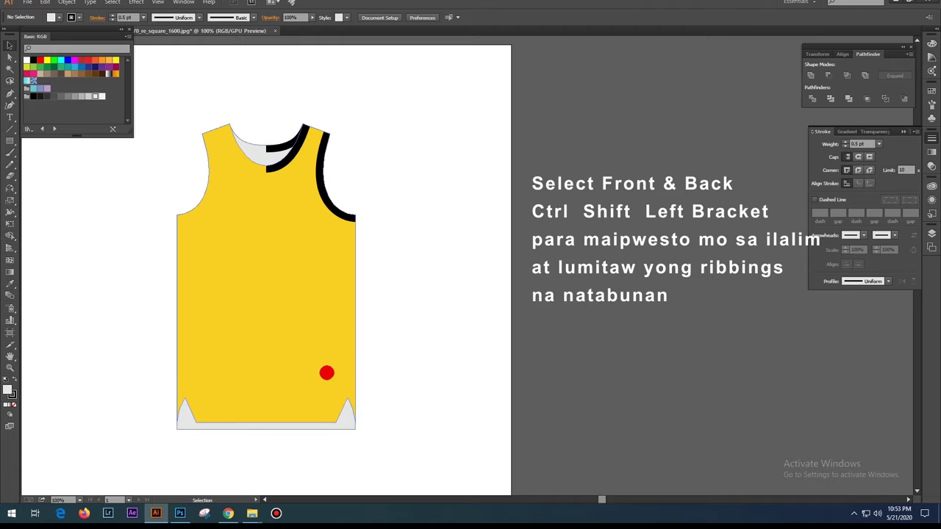
Send the yellow front body and grey back piece behind the black ribbings.
left_click(328, 375, "shift")
left_click(347, 426, "shift")
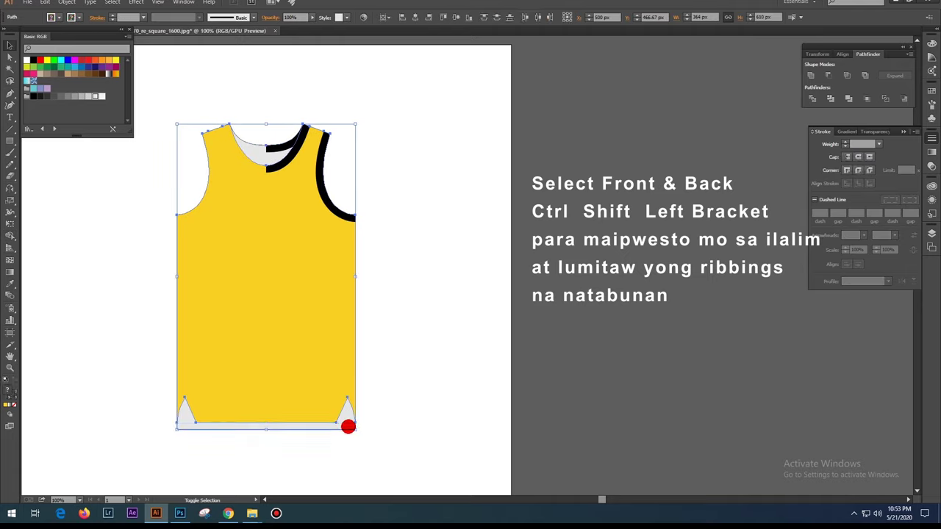
key("ctrl+shift+bracketleft")
left_click(445, 260)
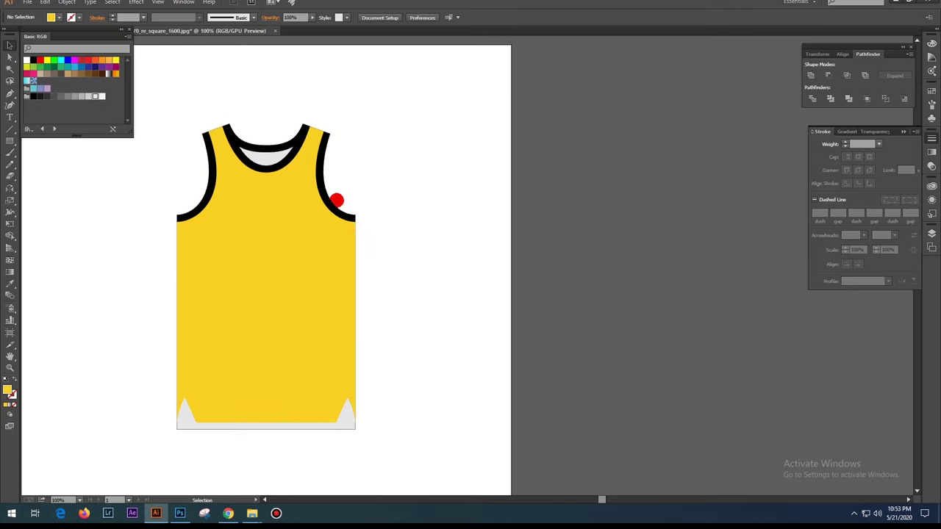
Select the black neck ribbing and zoom in on the neckline.
left_click(273, 167)
key("a")
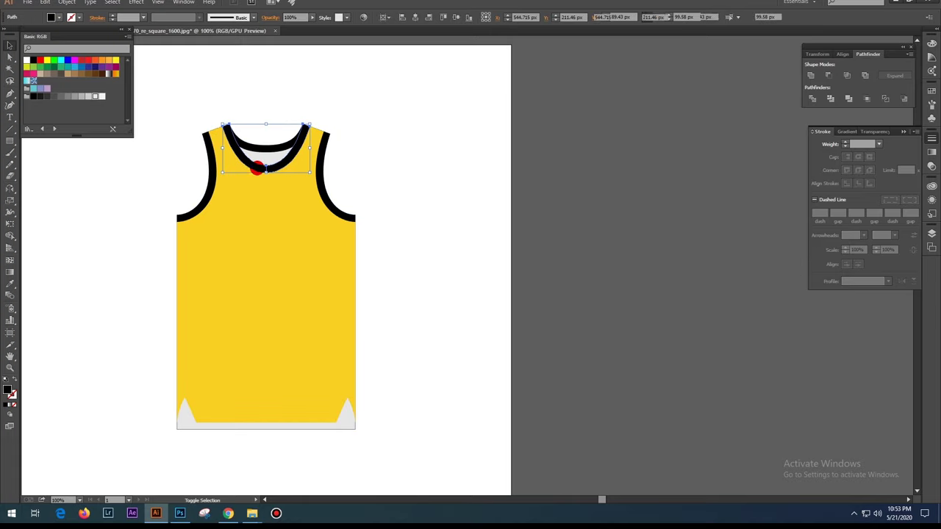
key("ctrl+plus")
key("ctrl+plus")
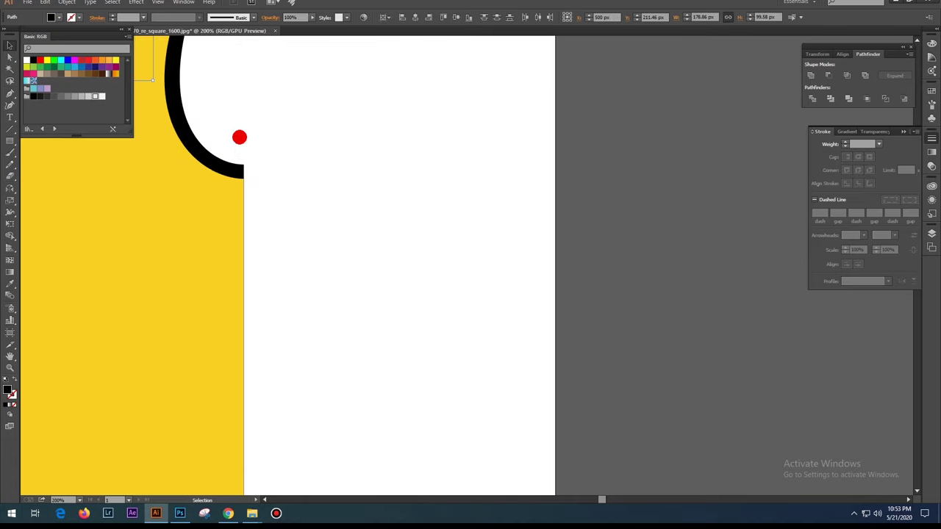
key("ctrl+plus")
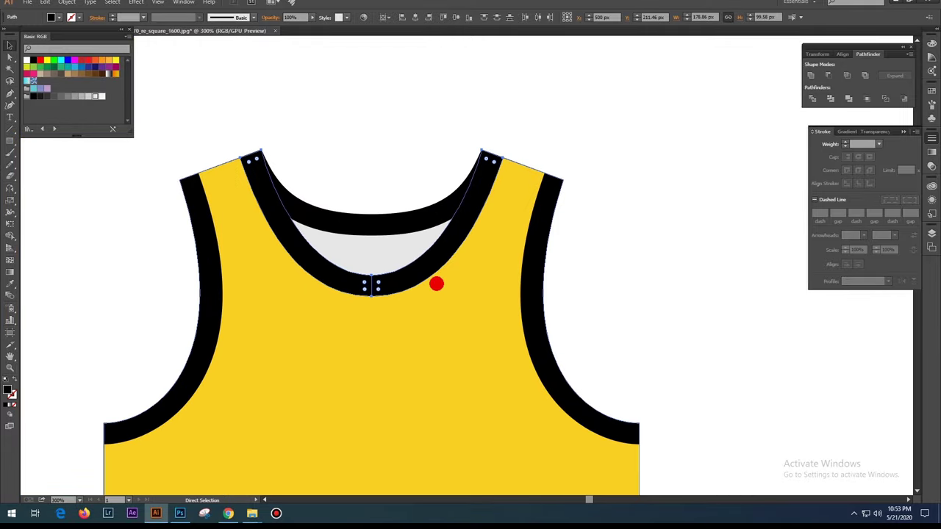
key("ctrl+plus")
key("v")
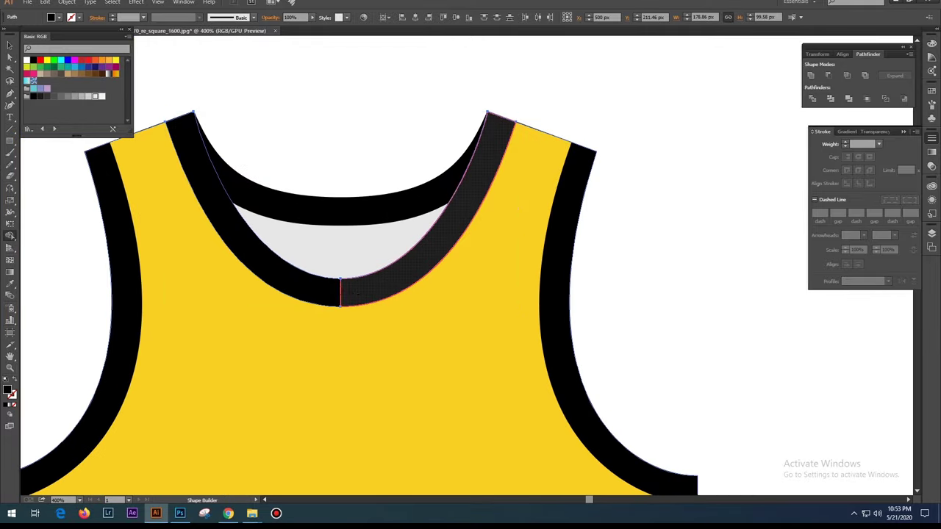
Merge the front neck ribbing and both upper neck band halves into single shapes.
key("shift+m")
left_click(346, 270)
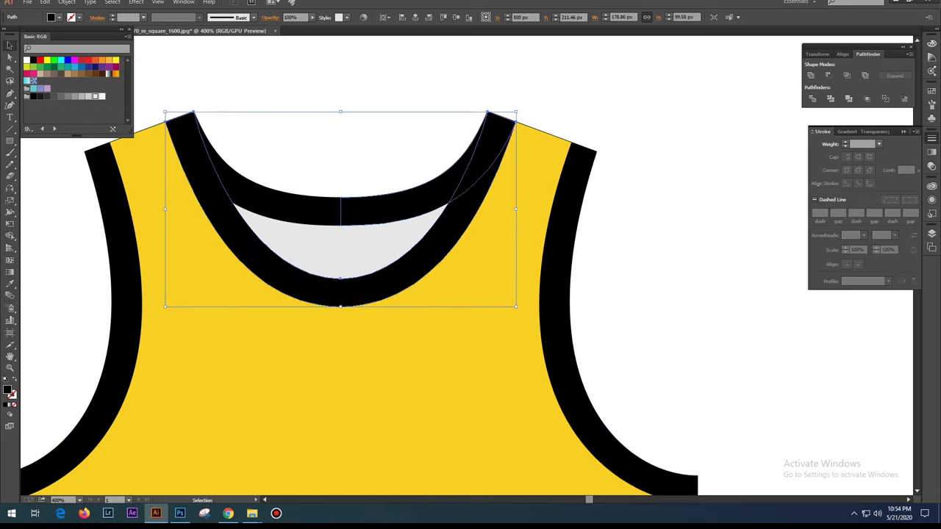
key("v")
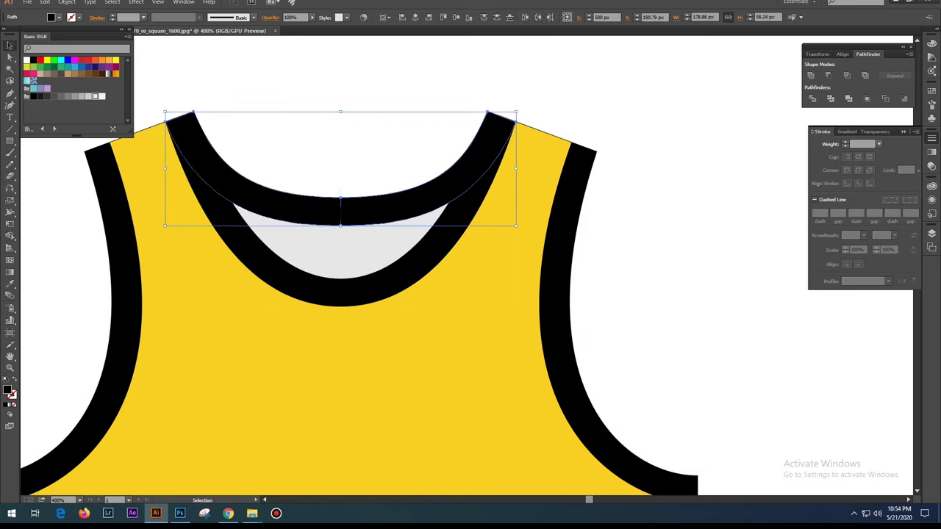
key("shift+m")
mouse_move(353, 213)
left_mouse_down()
mouse_move(359, 219)
mouse_move(382, 160)
left_mouse_up()
key("a")
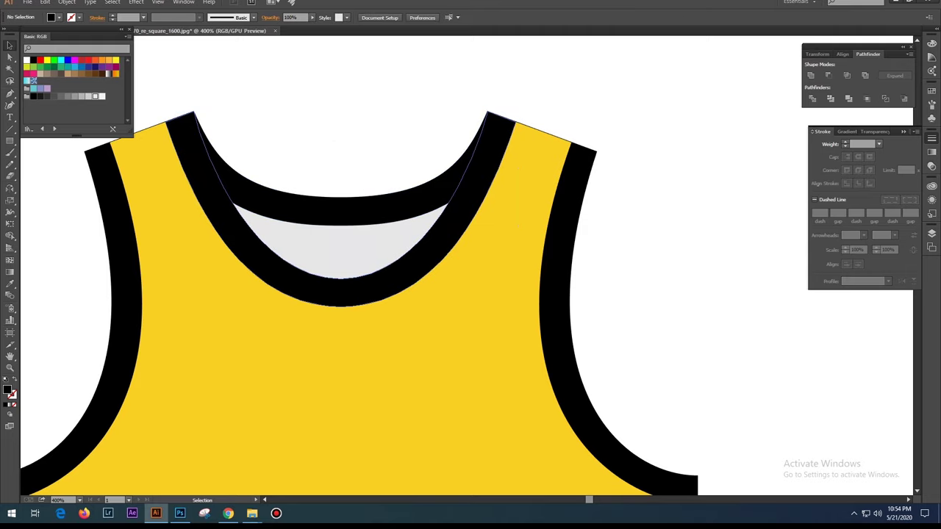
left_click(367, 273)
key("ctrl+minus")
key("ctrl+minus")
key("ctrl+minus")
key("ctrl+minus")
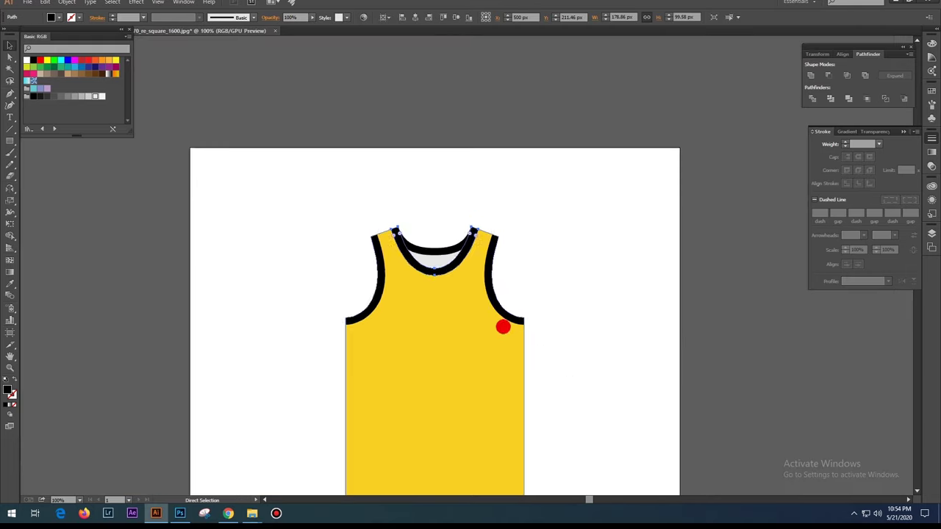
key("ctrl+minus")
Duplicate the whole tank top beside the original and shift both copies right.
left_click_drag(548, 349, 498, 294)
key("ctrl+plus")
left_click(500, 296)
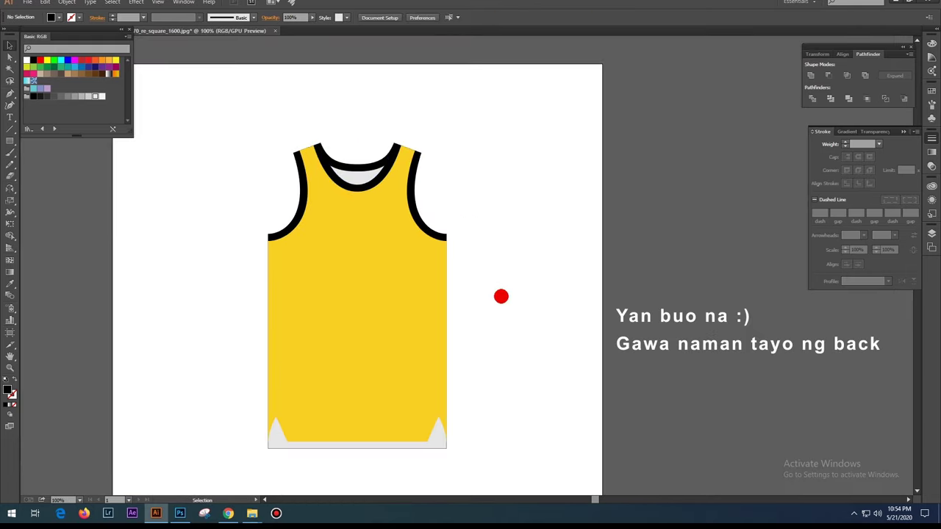
left_click_drag(448, 459, 262, 131)
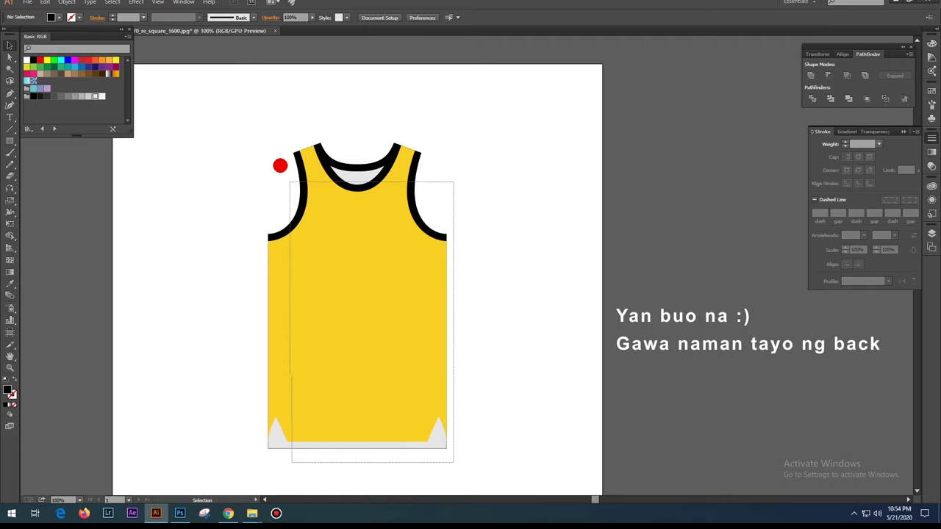
mouse_move(359, 258)
left_mouse_down()
mouse_move(227, 250)
mouse_move(407, 266)
left_mouse_up()
left_click_drag(523, 451, 139, 130)
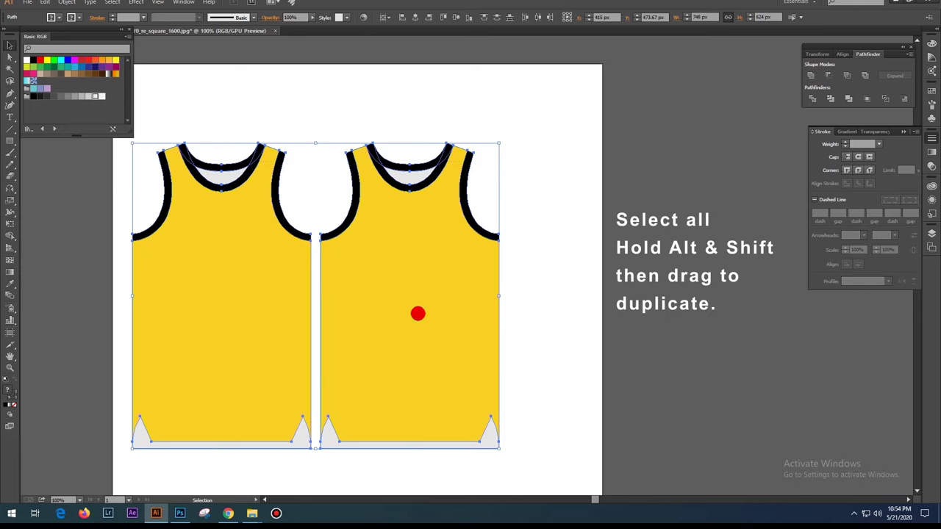
left_click_drag(418, 314, 462, 316)
left_click(580, 301)
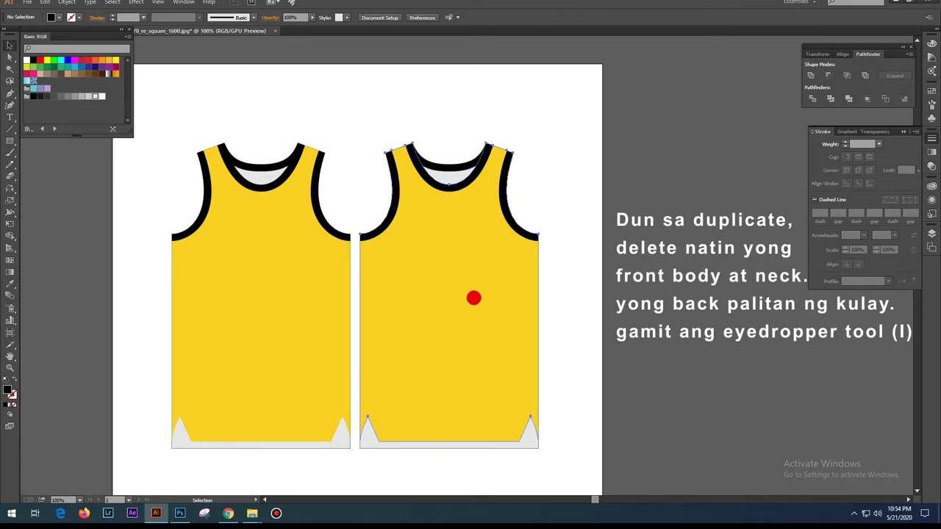
Delete the copy's front body and make its grey back yellow with the Eyedropper.
key("Delete")
key("Delete")
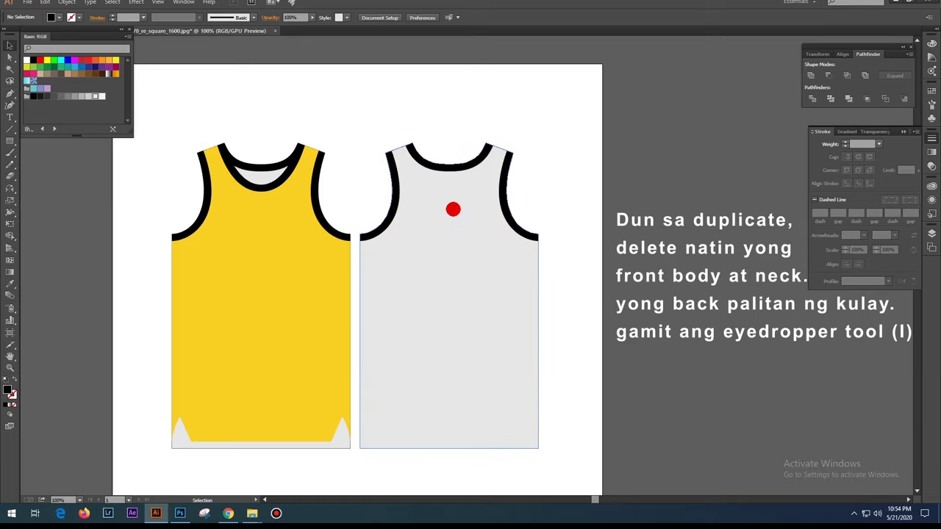
left_click(451, 211)
key("i")
left_click(297, 261)
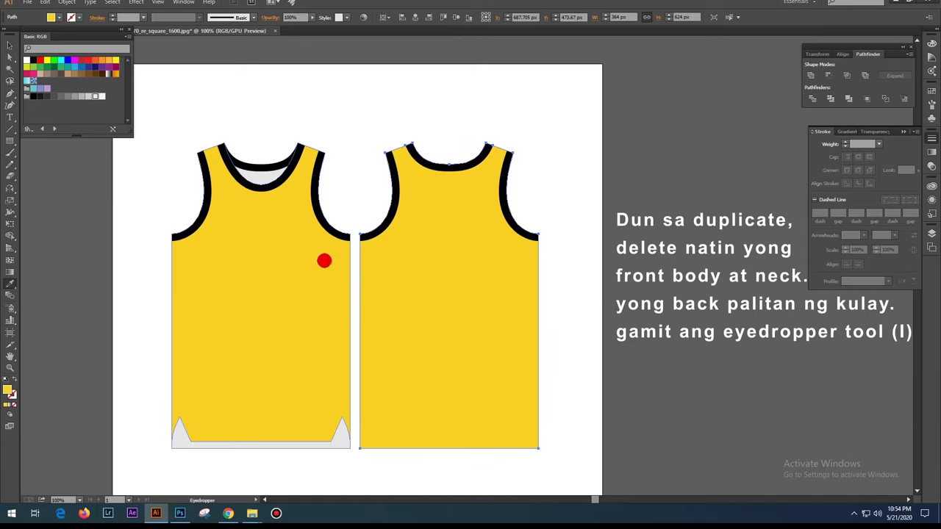
key("v")
left_click(579, 257)
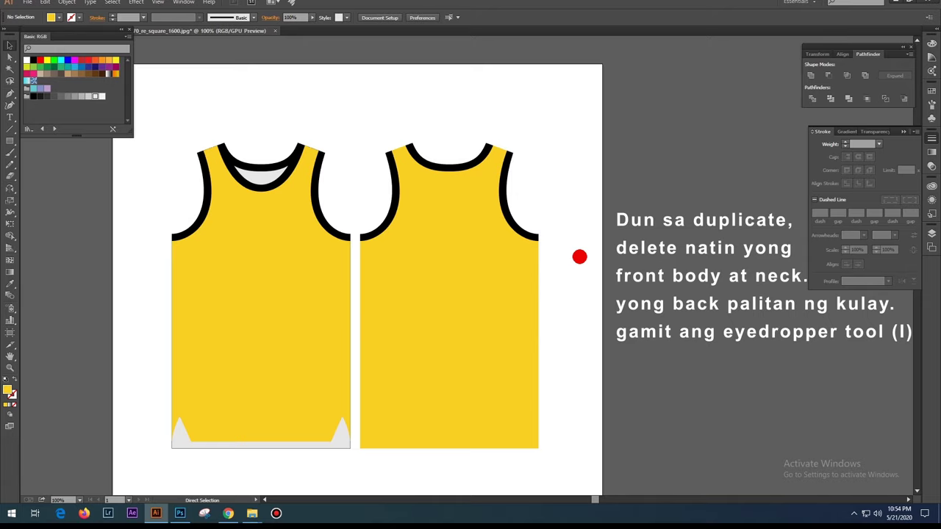
key("ctrl+plus")
key("ctrl+plus")
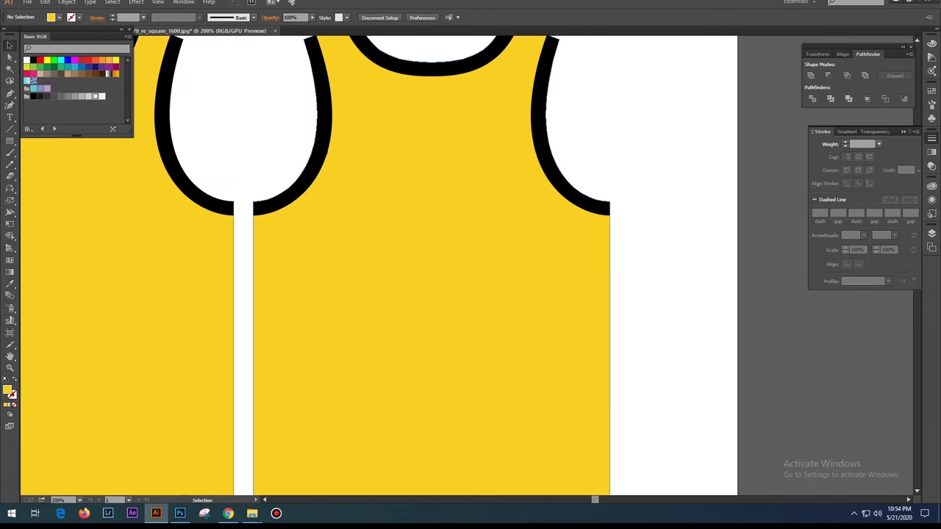
Draw a diagonal line from the back jersey's left armhole to the collar.
left_click_drag(285, 189, 326, 235)
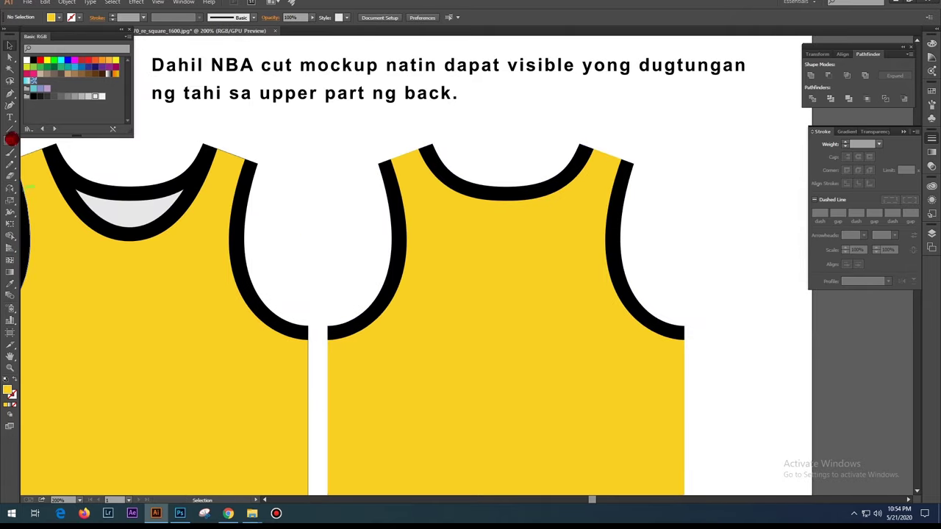
key("p")
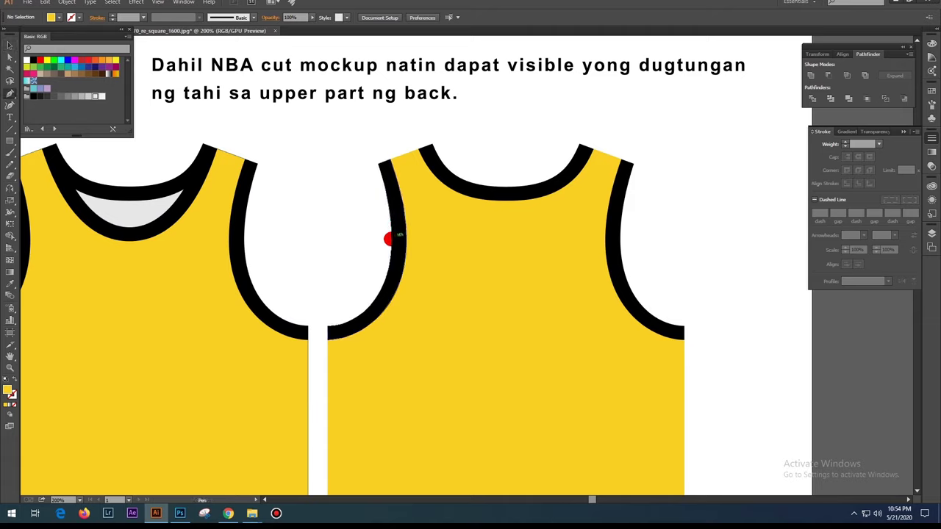
left_click(389, 239)
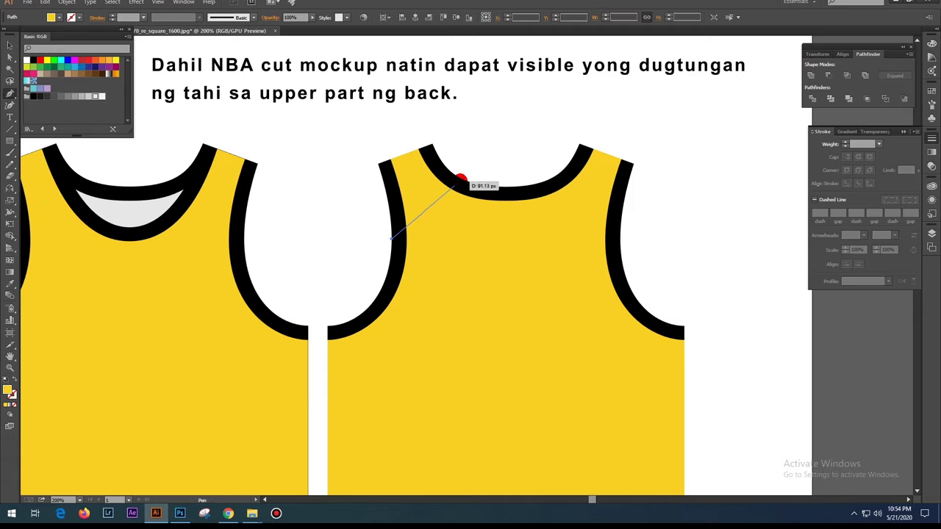
left_click(460, 178)
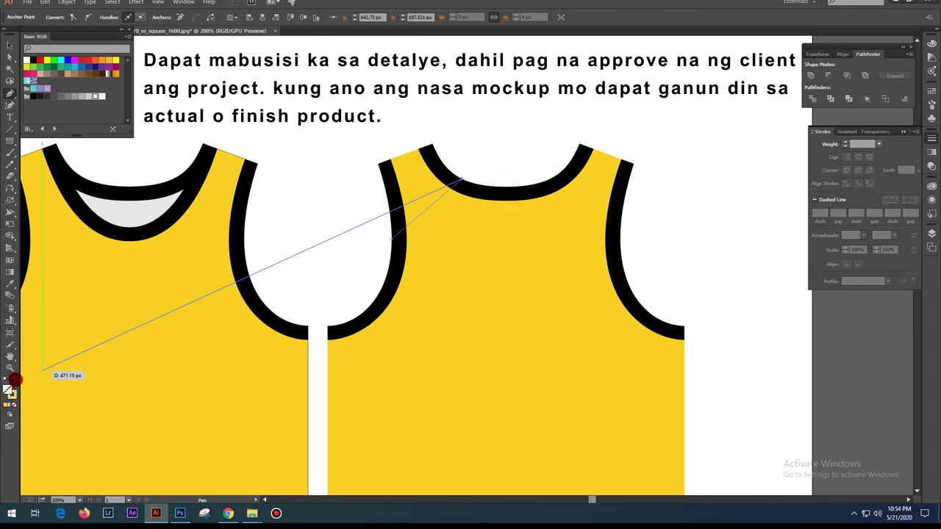
Give the shoulder line a black stroke of 0.5 pt weight.
left_click(15, 380)
double_click(11, 392)
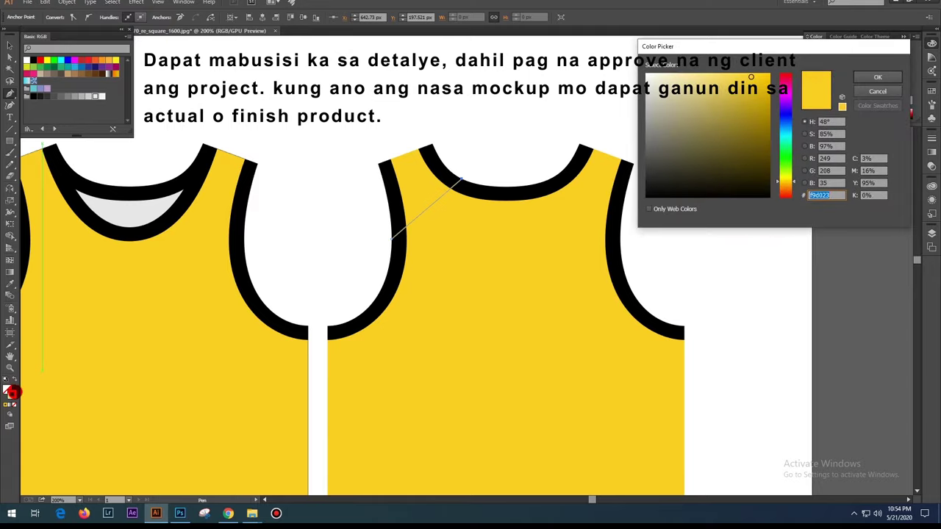
left_click(646, 197)
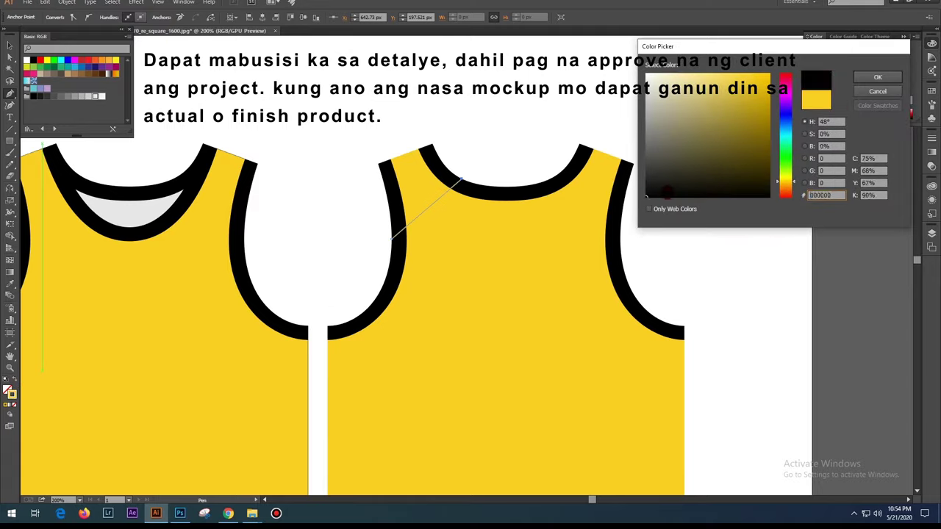
left_click(876, 78)
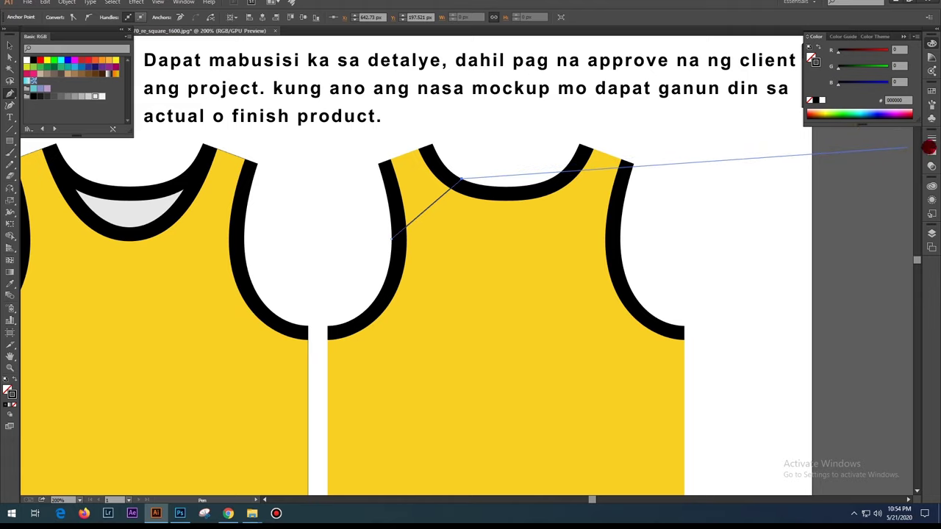
left_click(932, 139)
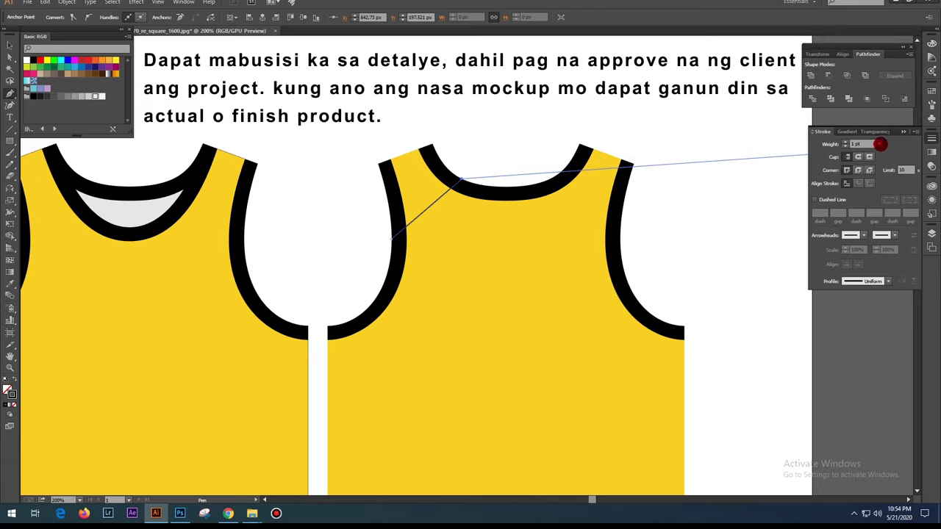
left_click(880, 143)
left_click(889, 166)
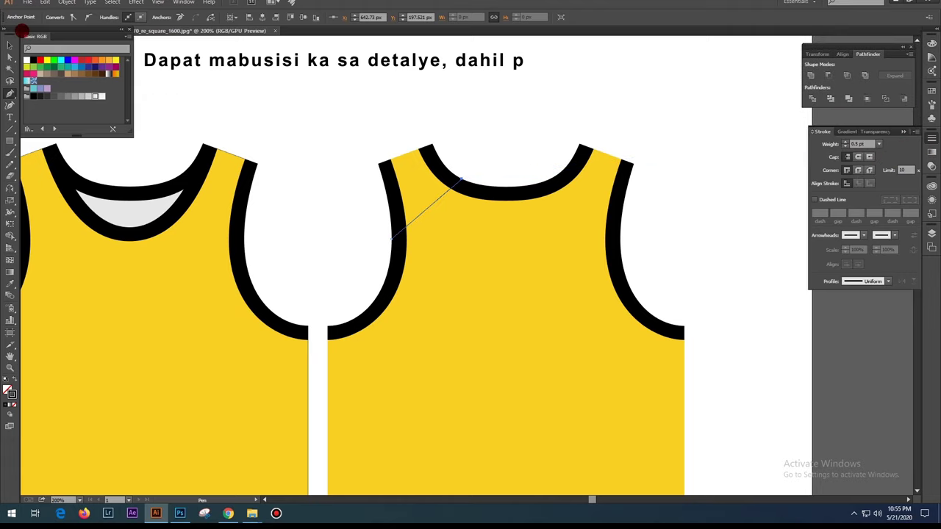
left_click(9, 45)
left_click(297, 103)
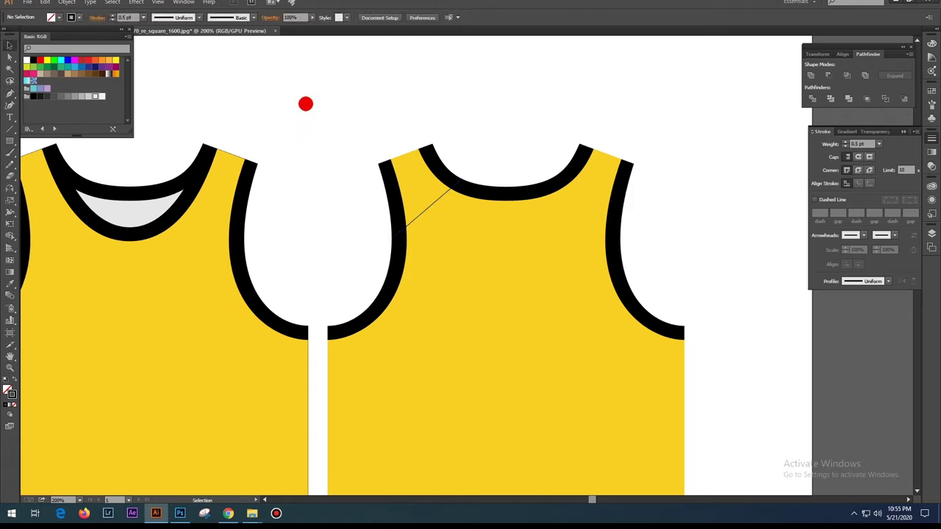
Reflect a vertical copy of the shoulder line and move it onto the right shoulder.
left_click(429, 209)
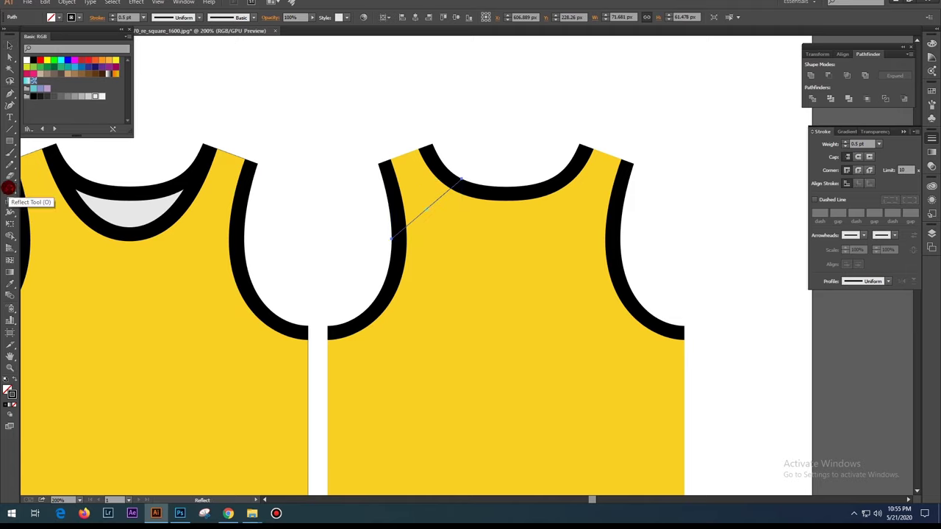
double_click(10, 189)
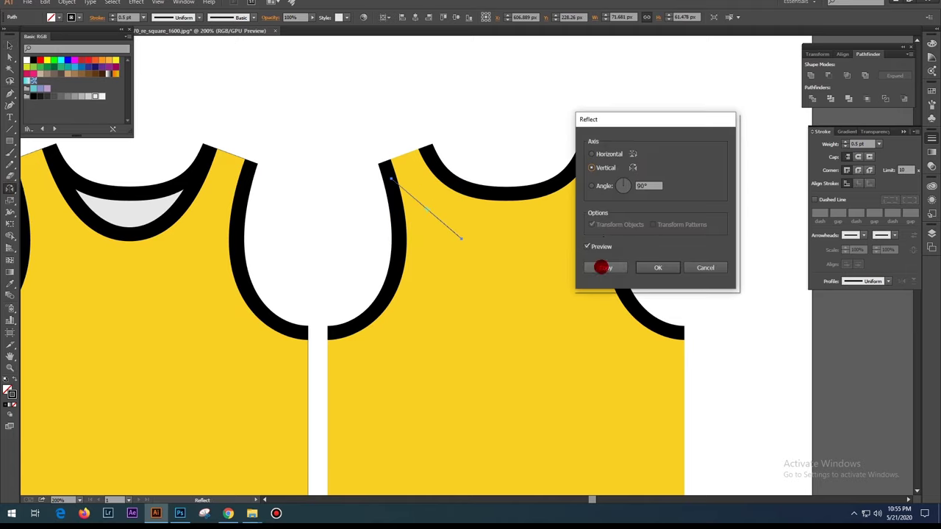
left_click(601, 267)
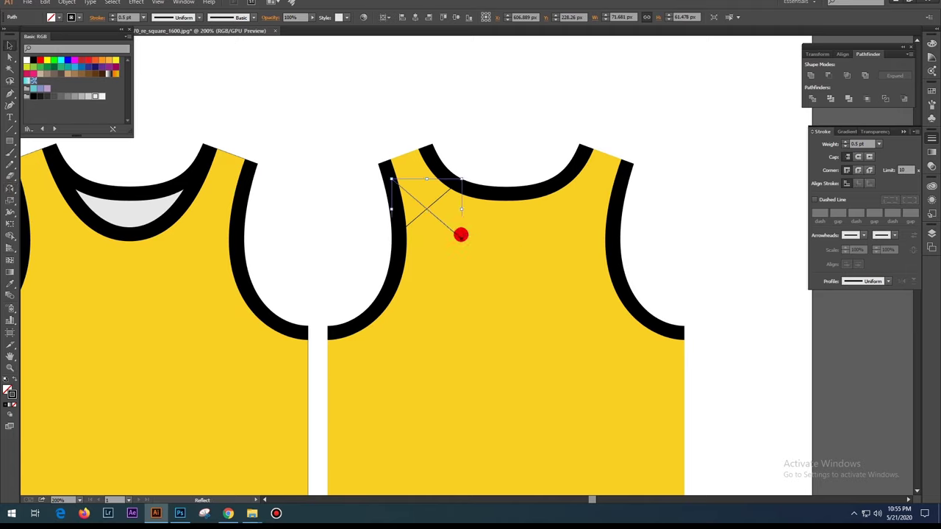
key("v")
left_click_drag(439, 214, 596, 217)
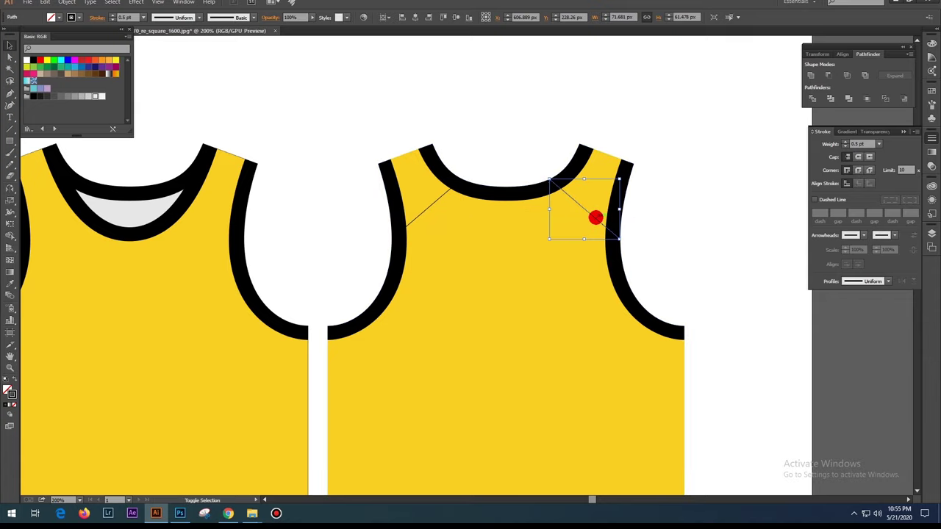
left_click(676, 238)
Zoom in on the right shoulder and select the new seam line to check it.
key("ctrl+plus")
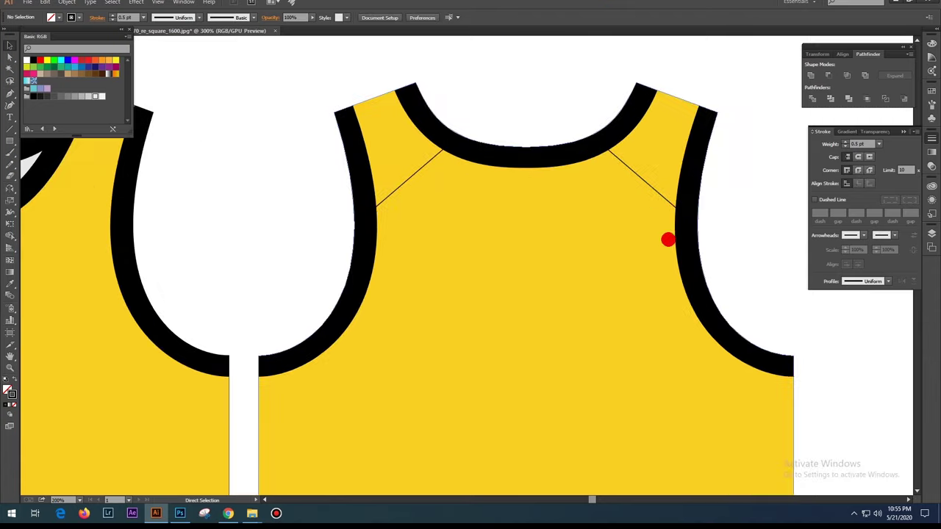
key("a")
key("ctrl+plus")
left_click_drag(640, 187, 537, 261)
left_click(598, 218)
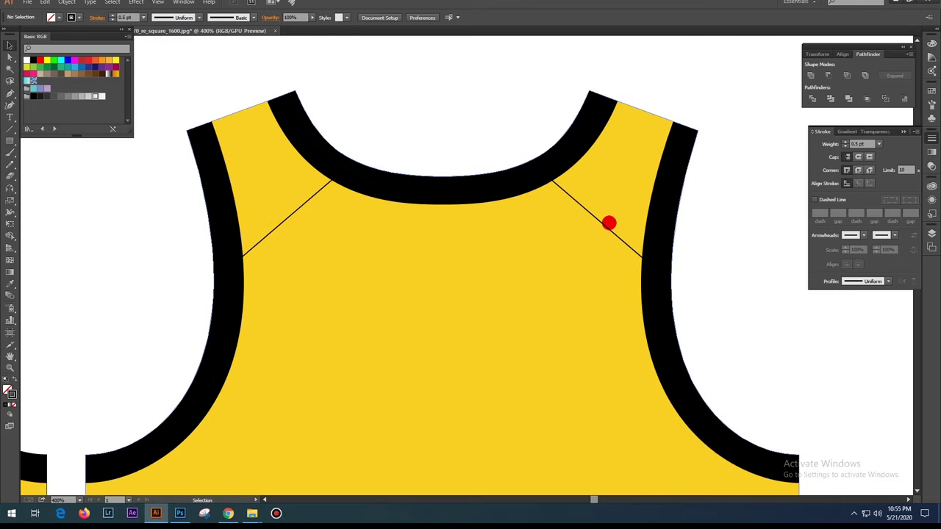
key("ctrl+plus")
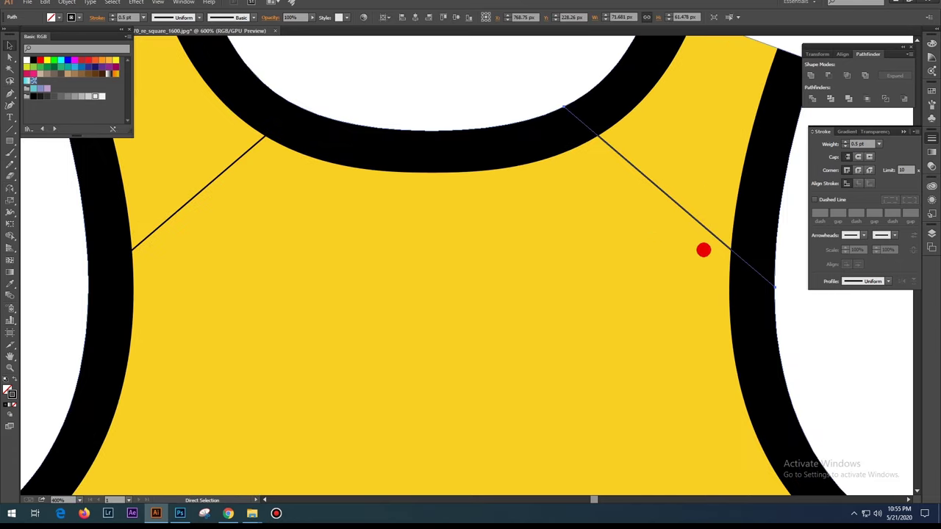
key("ctrl+plus")
left_click_drag(678, 204, 511, 217)
left_click(603, 258)
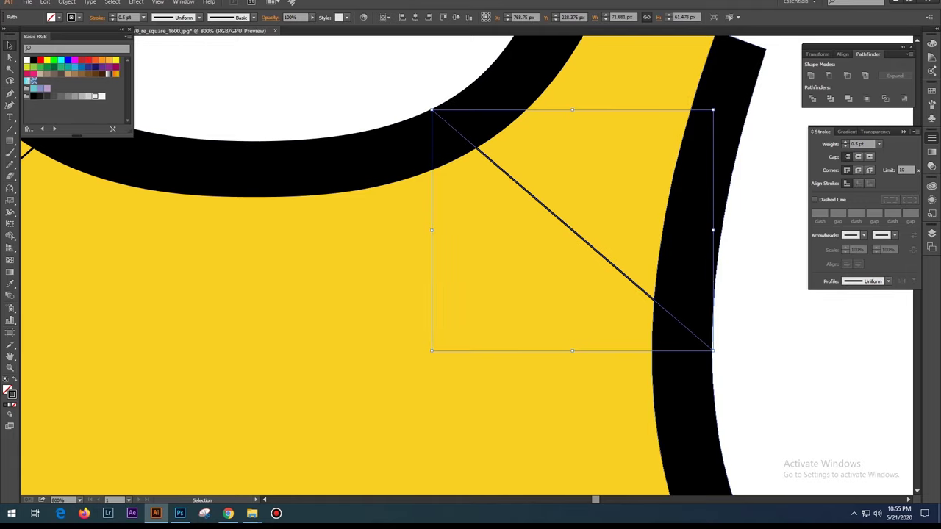
left_click(745, 290)
Recheck the right shoulder seam at several zoom levels, then zoom out to the jersey.
key("ctrl+minus")
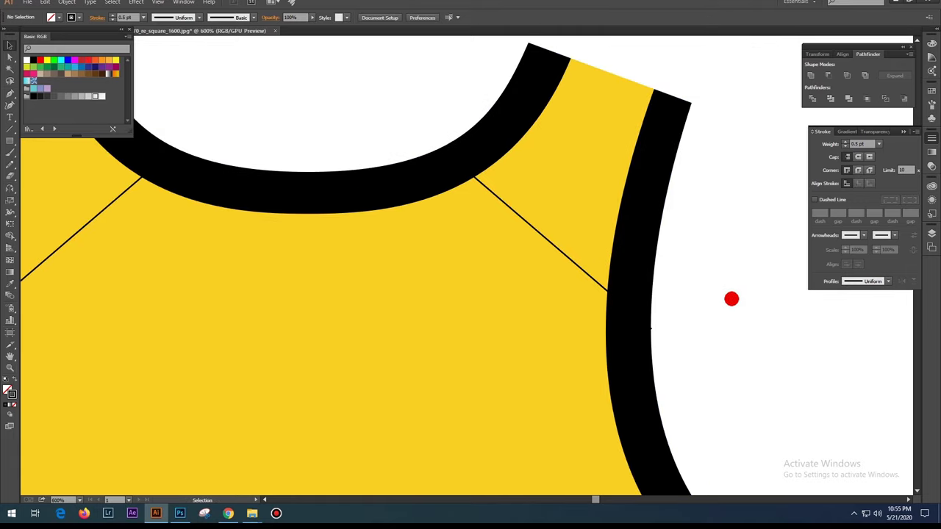
key("ctrl+minus")
key("ctrl+plus")
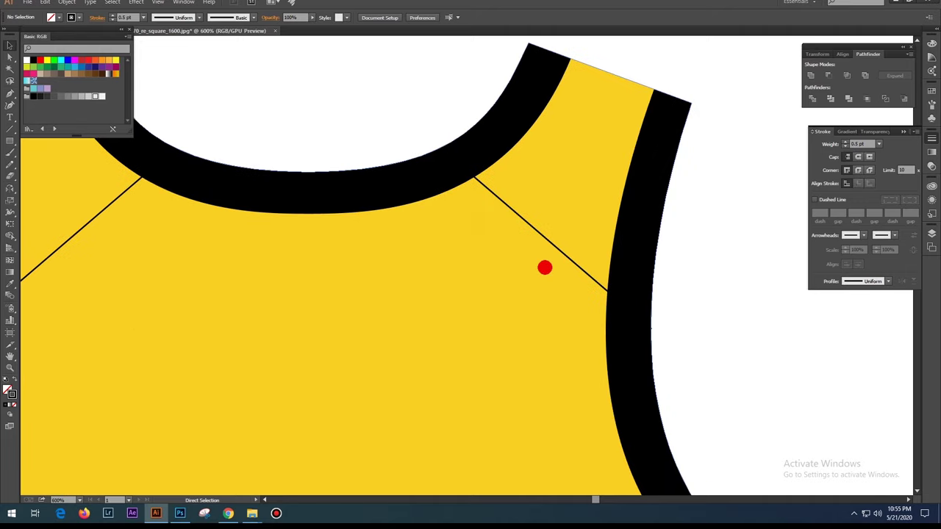
key("ctrl+plus")
left_click(615, 259)
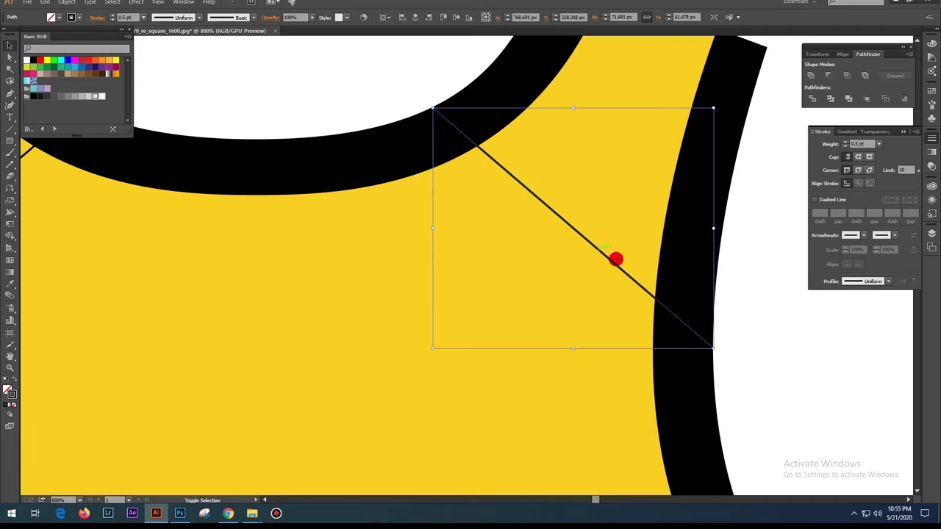
left_click(749, 315)
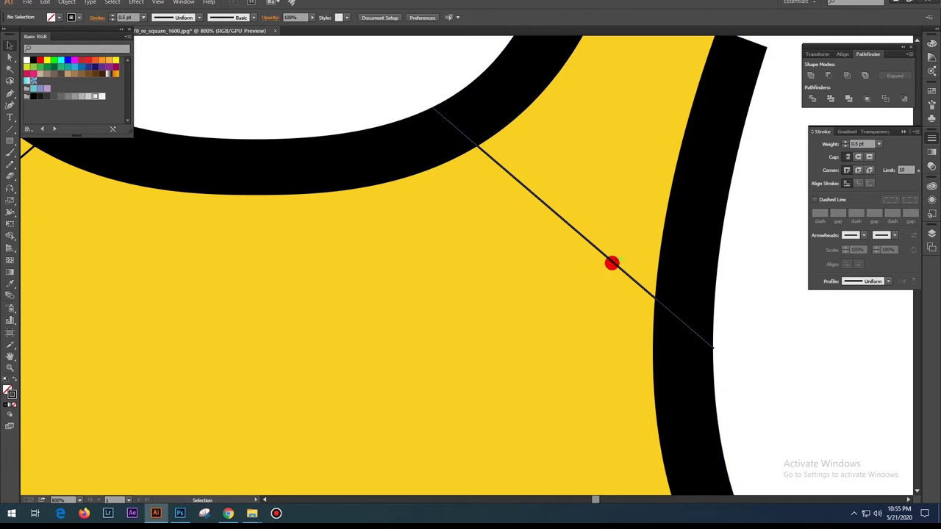
left_click(612, 263)
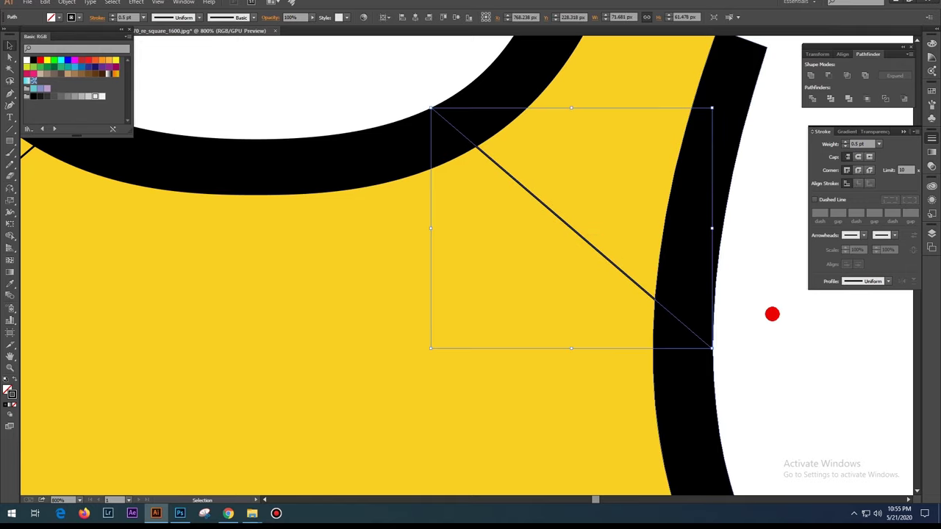
left_click(772, 313)
key("ctrl+minus")
key("ctrl+minus")
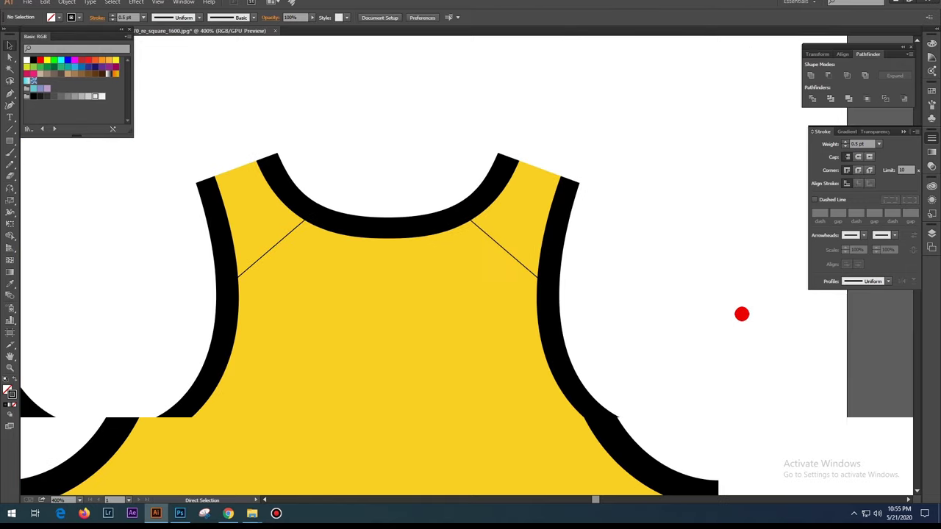
key("ctrl+minus")
key("ctrl+minus")
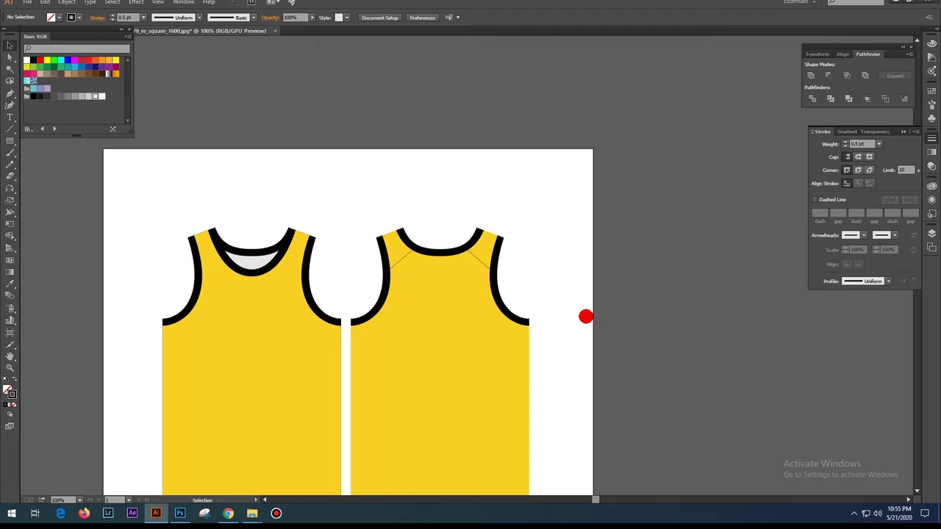
Marquee-select both jersey drawings, copy them, and switch to Photoshop.
mouse_move(585, 316)
left_mouse_down()
mouse_move(607, 232)
mouse_move(600, 207)
left_mouse_up()
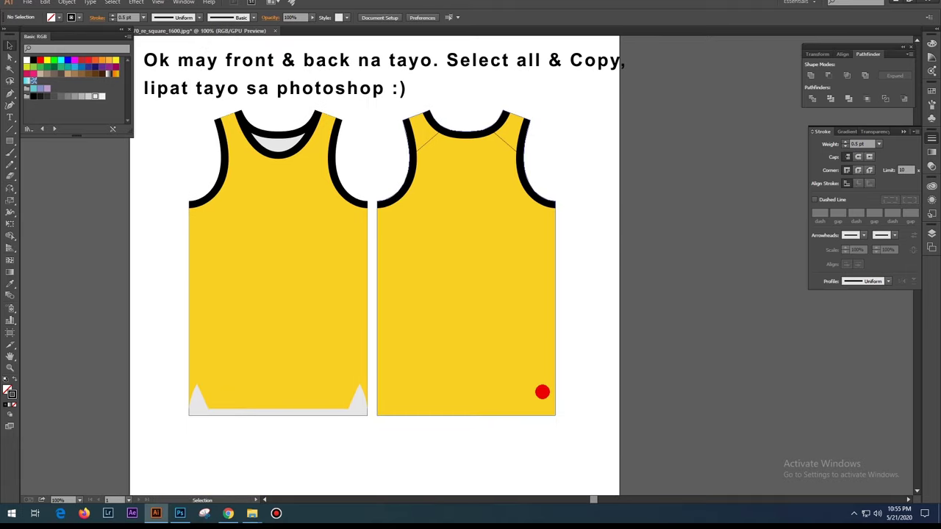
left_click_drag(587, 447, 169, 82)
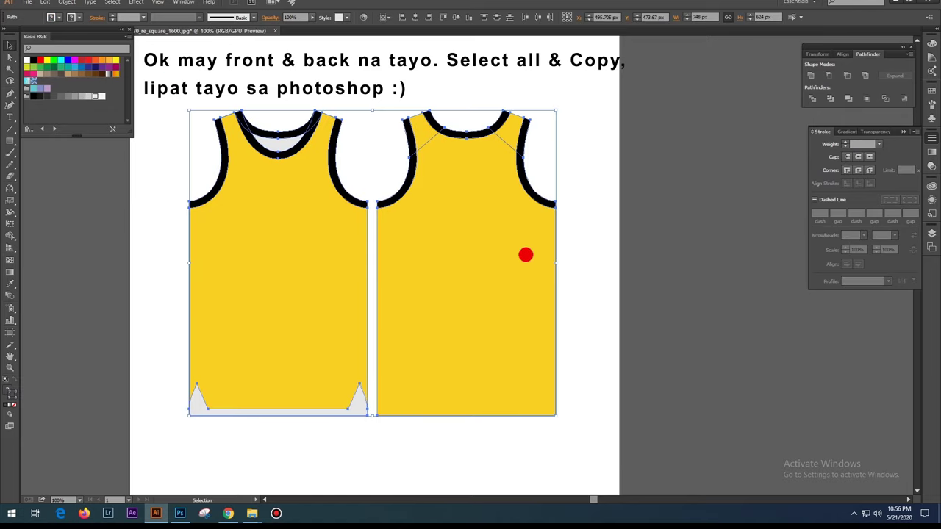
key("a")
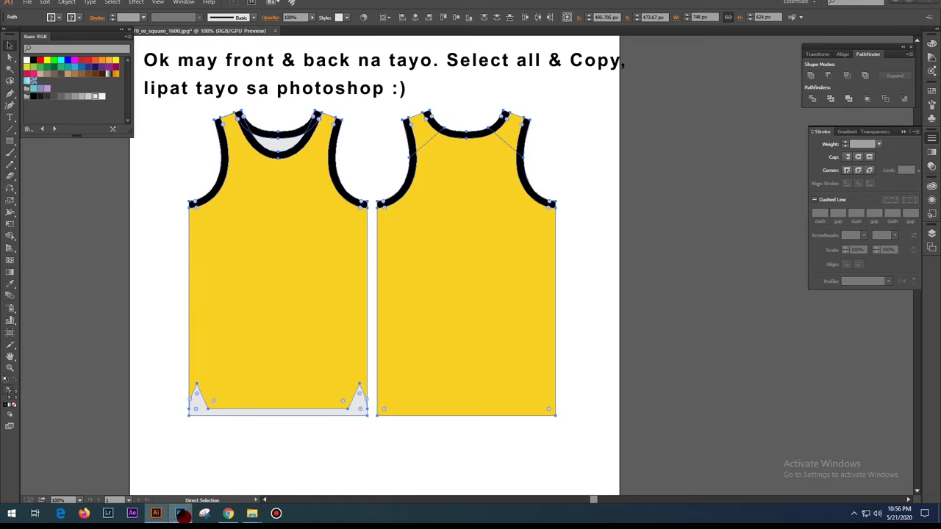
left_click(180, 513)
Create a new Photoshop document and paste the jerseys as a Smart Object.
key("ctrl+n")
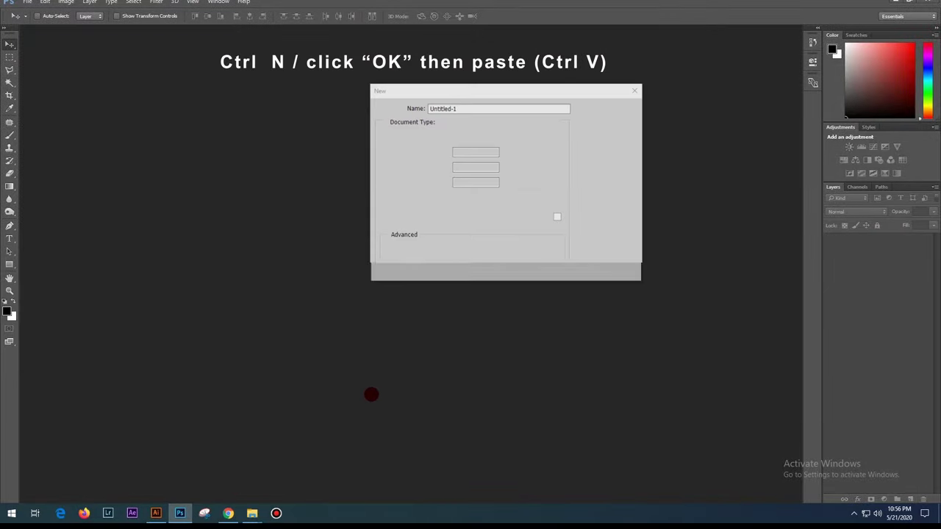
left_click(613, 109)
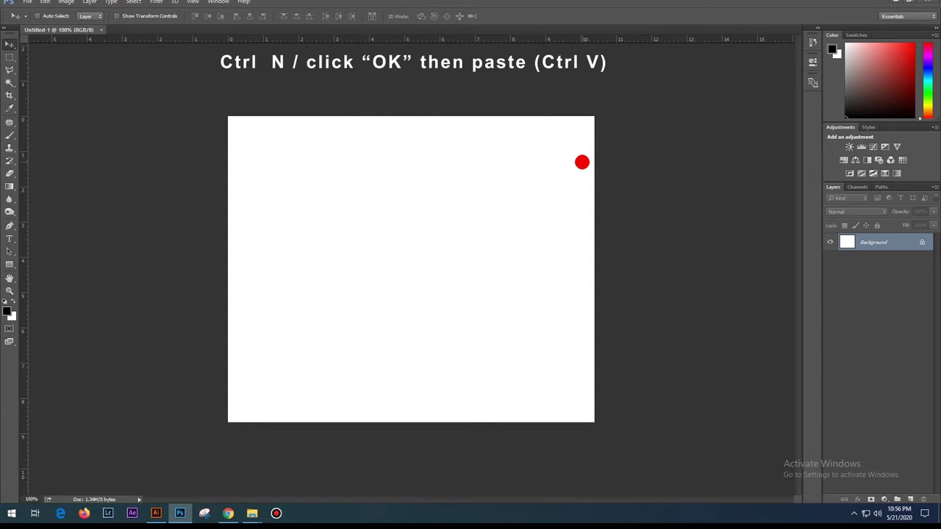
key("ctrl+v")
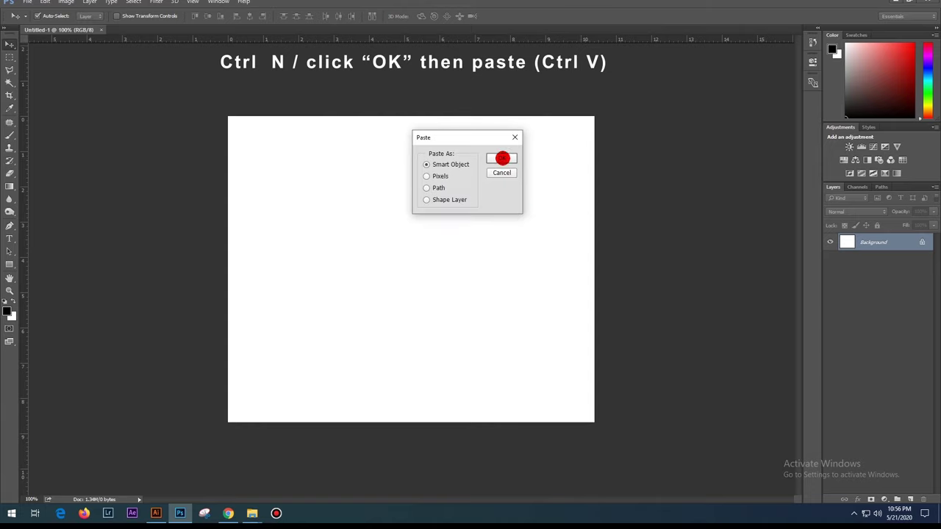
left_click(502, 158)
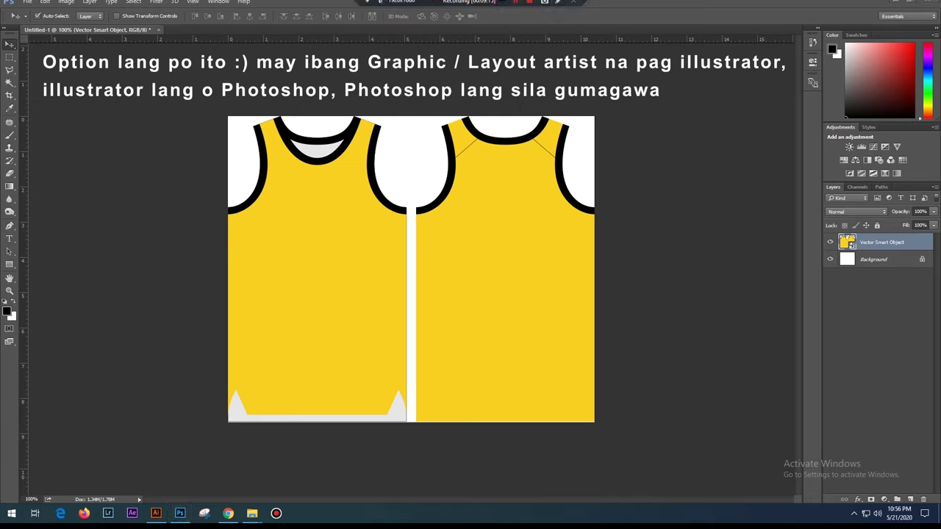
Resize the image to 200 ppi and 2000 px height (2394 × 2000).
left_click(484, 122)
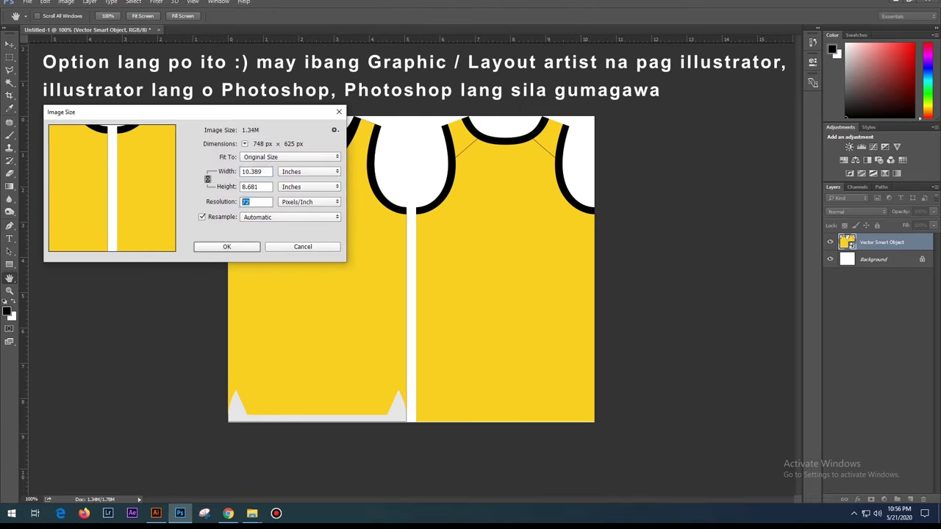
type("200")
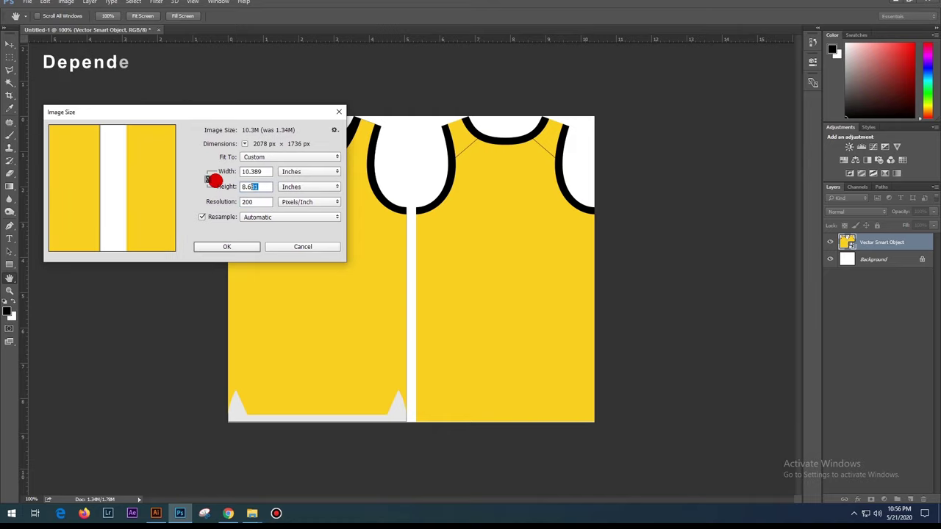
type("0")
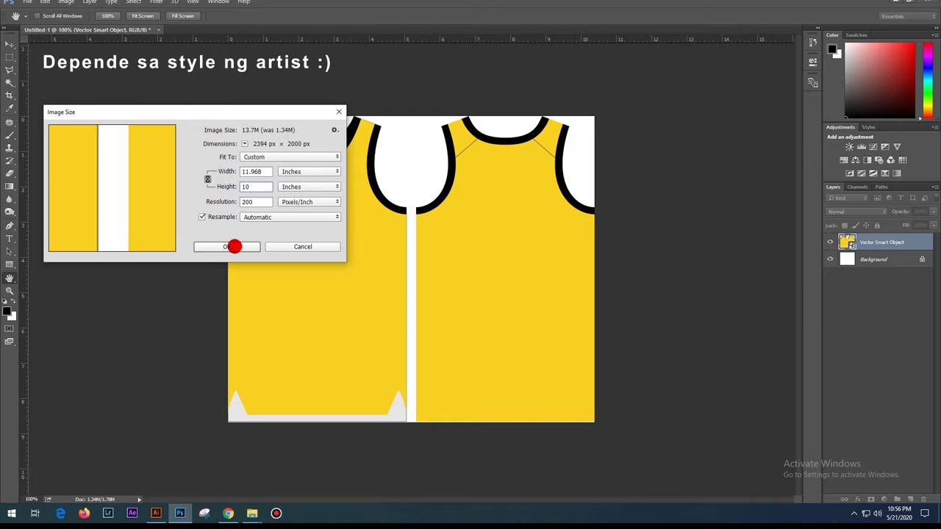
left_click(234, 246)
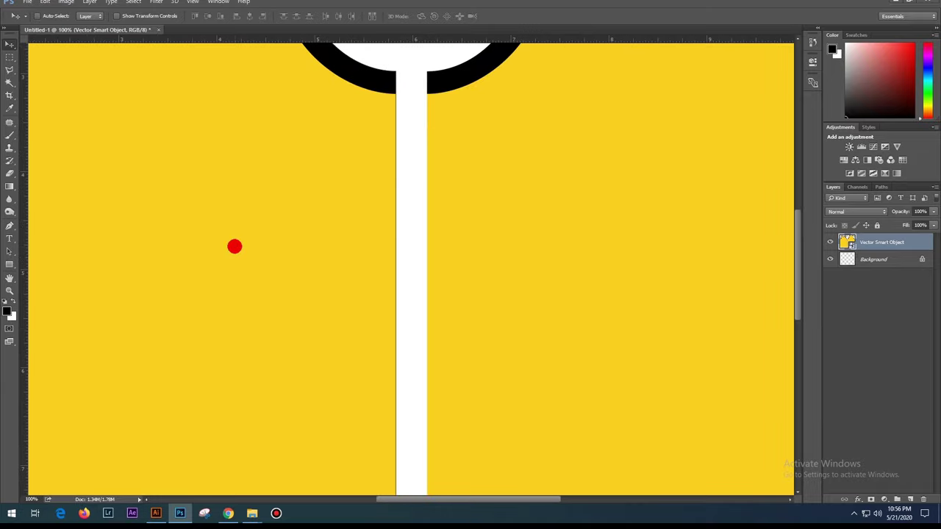
key("ctrl+minus")
key("ctrl+minus")
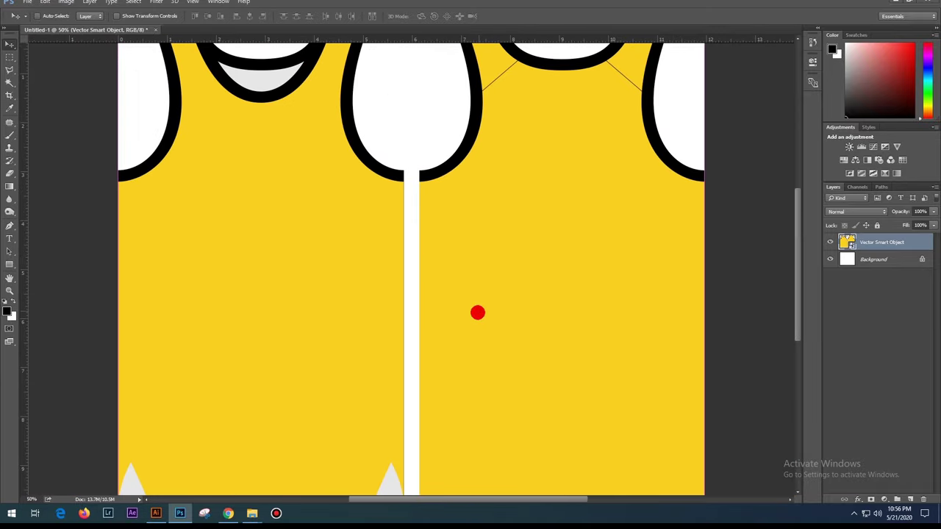
key("ctrl+minus")
key("ctrl+minus")
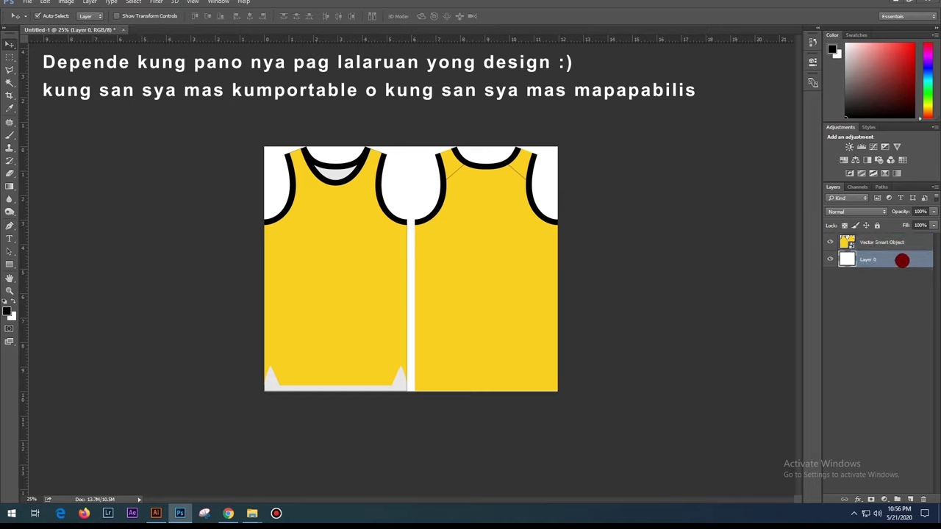
Delete the white background layer and enlarge the canvas on all sides.
key("Delete")
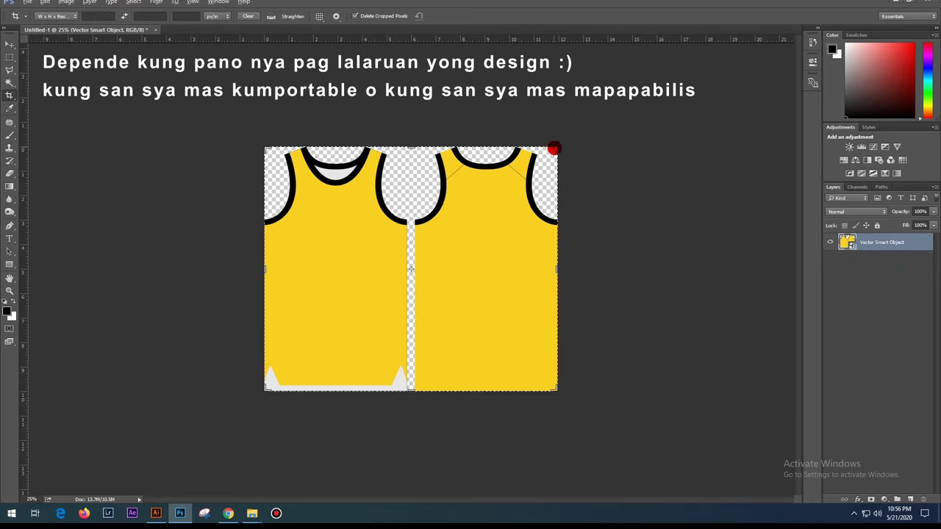
left_click_drag(559, 147, 582, 133)
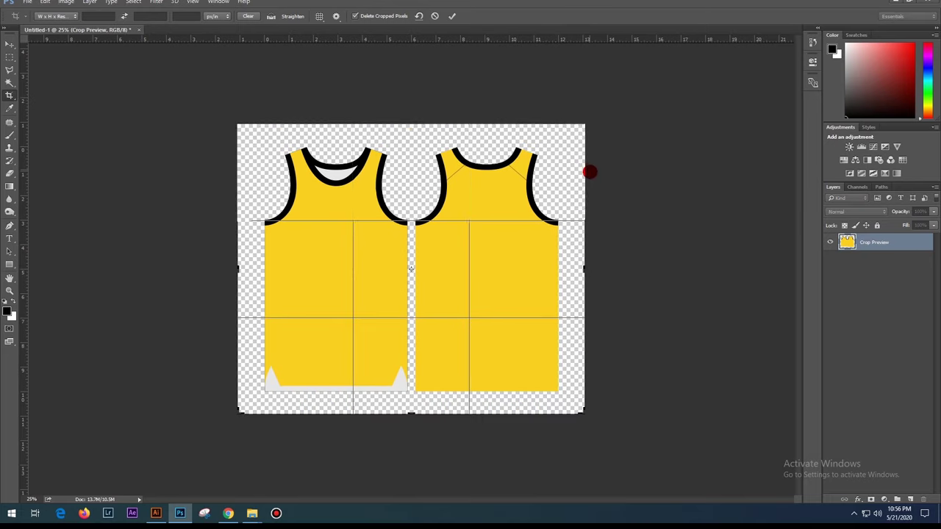
key("Return")
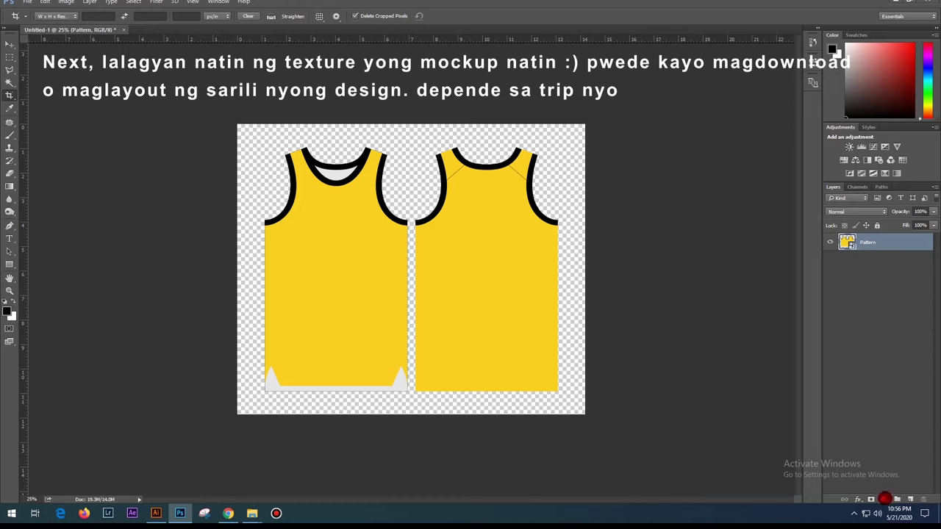
Add a grey Solid Color fill layer beneath the Pattern layer.
left_click(884, 499)
left_click(856, 287)
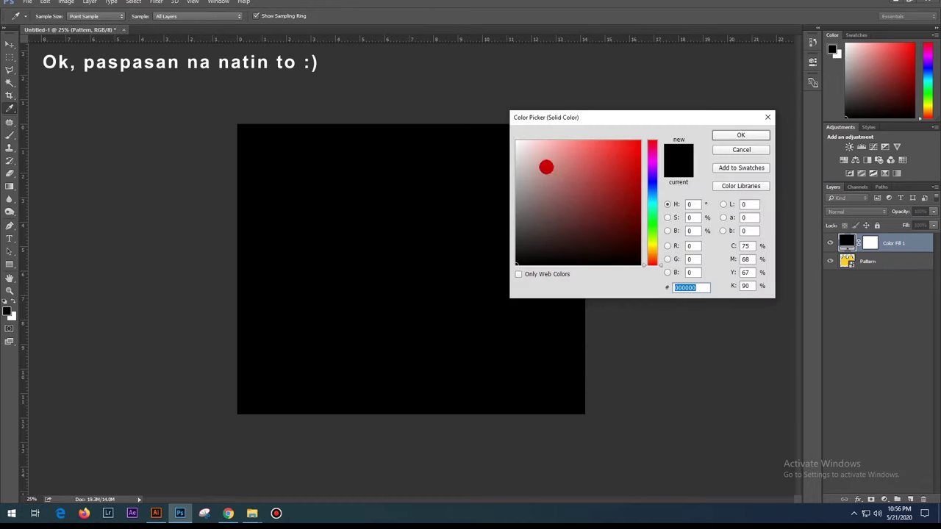
left_click(741, 136)
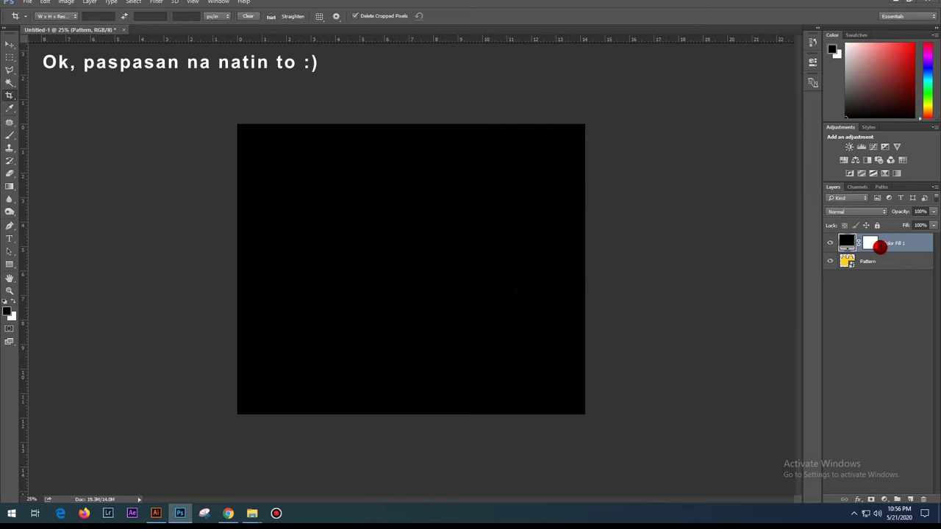
left_click_drag(860, 243, 861, 266)
double_click(847, 260)
left_click(741, 136)
left_click(10, 80)
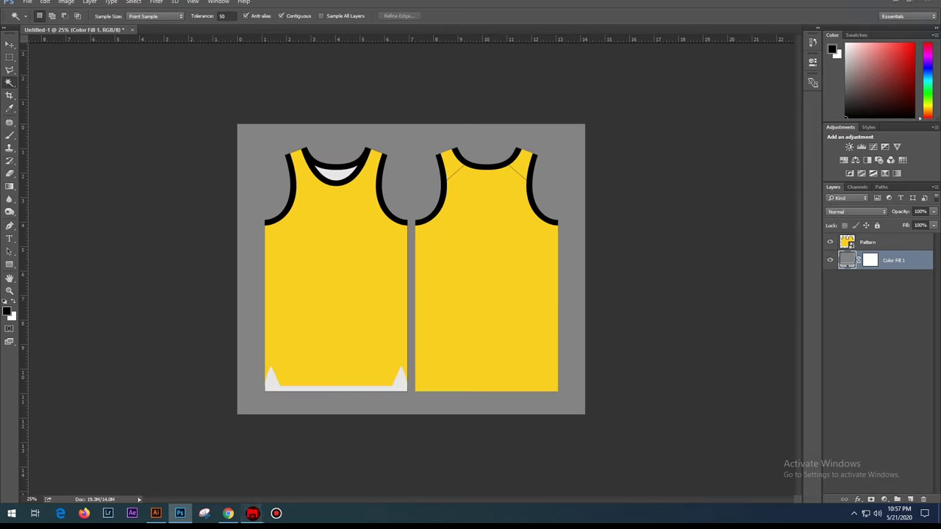
Place Snake White Spot.png above the Pattern layer, sized over the front jersey.
left_click(252, 514)
left_click(169, 300)
double_click(326, 162)
double_click(321, 294)
left_click_drag(584, 269, 431, 290)
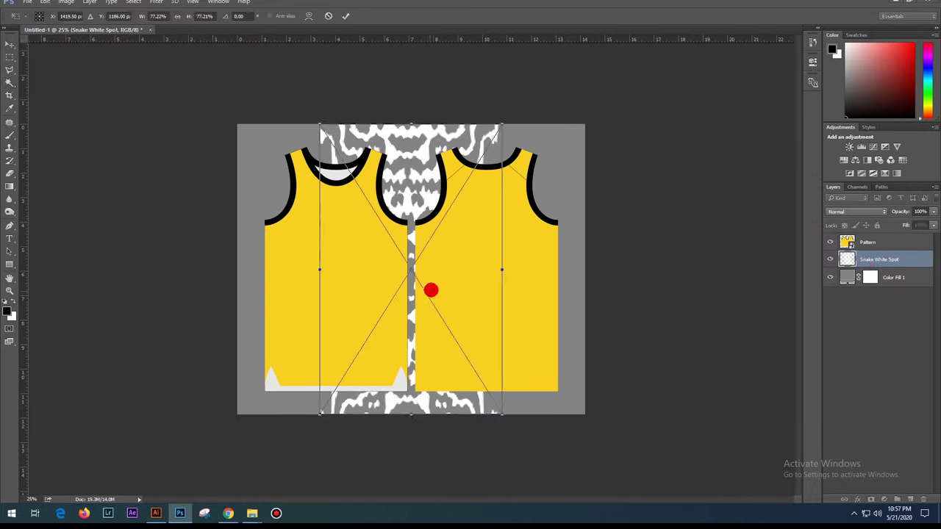
key("ctrl+bracketright")
left_click_drag(502, 125, 489, 147)
left_click_drag(454, 224, 381, 223)
key("Return")
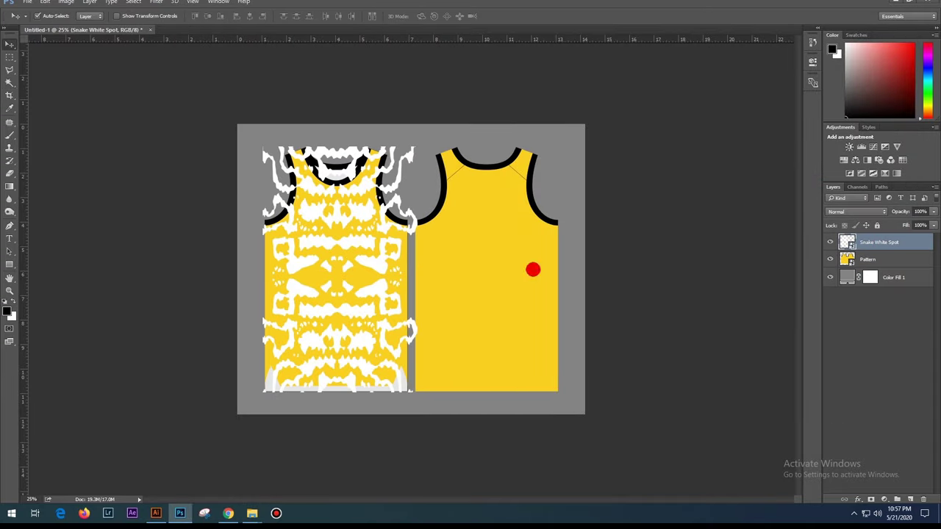
Draw a black bar across the left jersey and move it onto the right jersey.
scroll(314, 250, "up", 2)
left_click_drag(378, 322, 507, 278)
key("ctrl+t")
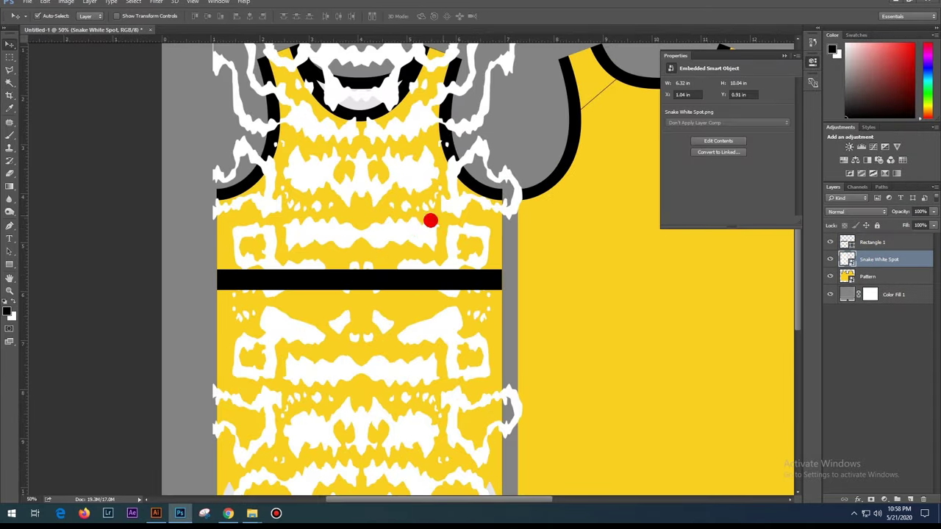
scroll(416, 110, "down", 2)
scroll(294, 272, "up", 2)
key("Return")
left_click_drag(261, 261, 598, 269)
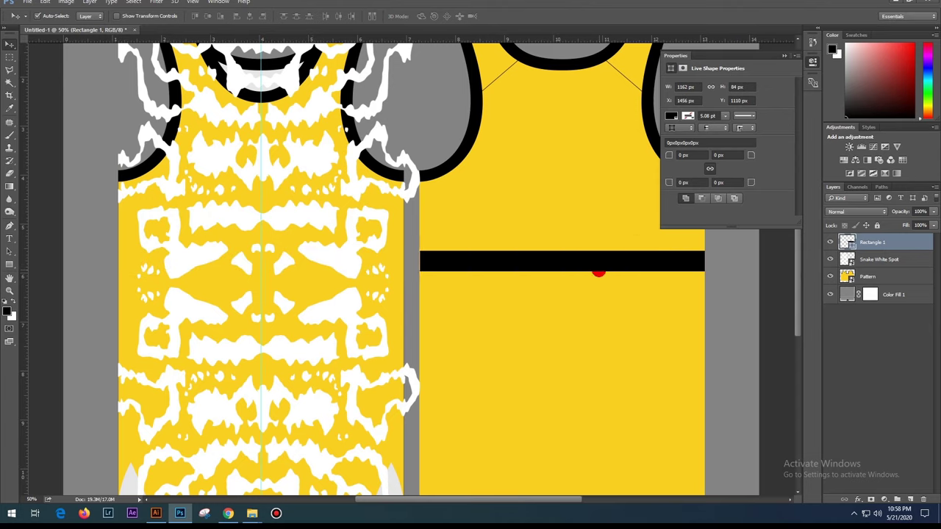
Try stretching the black bar, then cancel and undo to remove it.
scroll(598, 269, "up", 1)
key("ctrl+plus")
key("ctrl+t")
left_click_drag(248, 298, 247, 299)
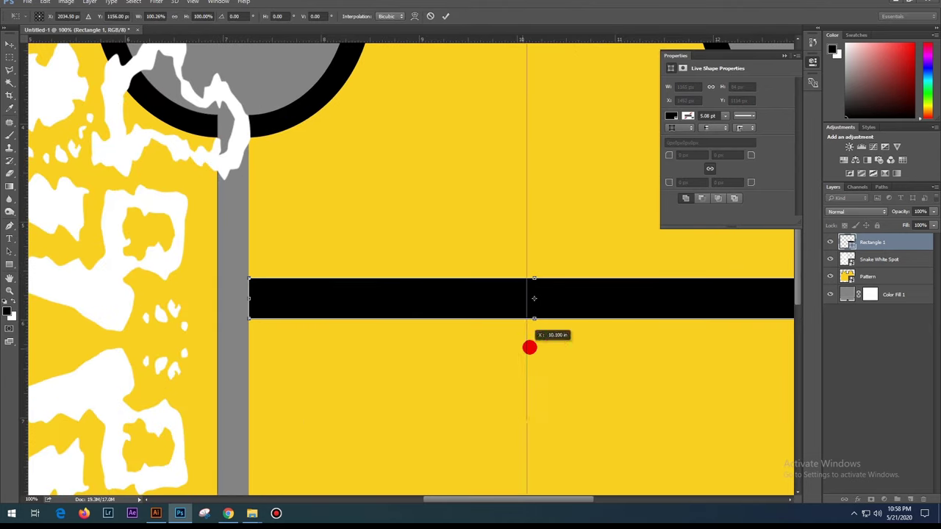
key("Escape")
scroll(443, 317, "down", 2)
key("ctrl+alt+z")
key("ctrl+alt+z")
scroll(383, 301, "down", 2)
key("ctrl+alt+z")
key("ctrl+alt+z")
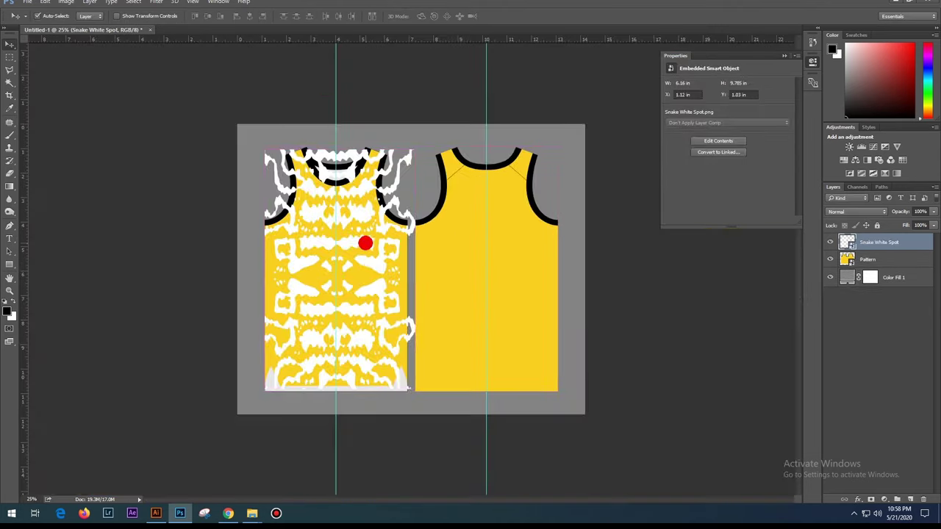
Copy the texture onto the back jersey, merge both copies, and Magic Wand the jersey areas.
mouse_move(365, 242)
left_mouse_down("alt")
mouse_move(511, 242)
mouse_move(510, 252)
left_mouse_up("alt")
key("ctrl+t")
type("-63.74")
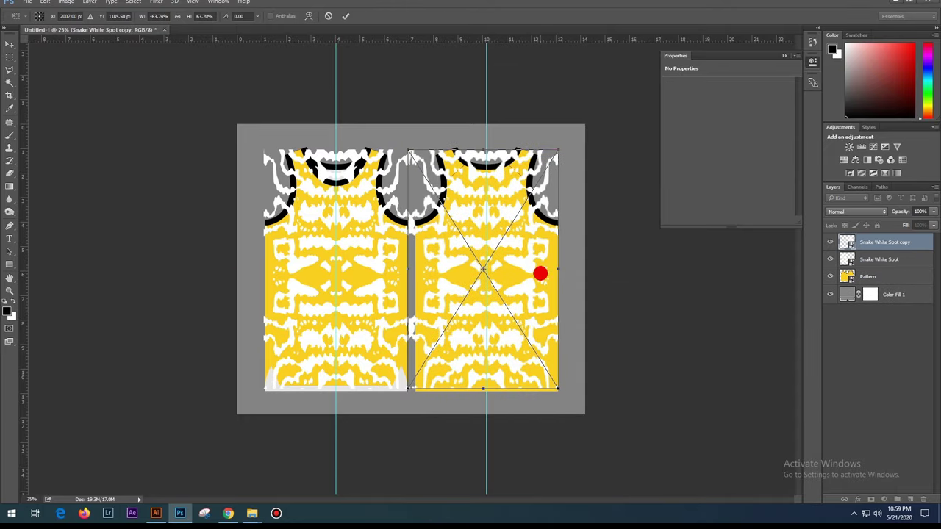
key("Return")
right_click(882, 260)
left_click(851, 168)
key("w")
left_click(847, 259, "ctrl")
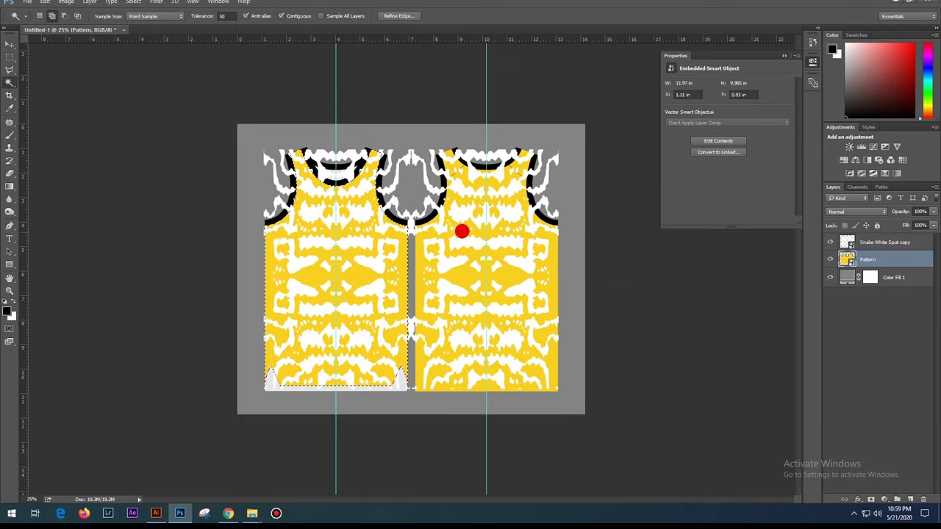
left_click(867, 499)
Mask the white spot texture, then tile Snake Skin.png copies across both jerseys.
left_click(195, 486)
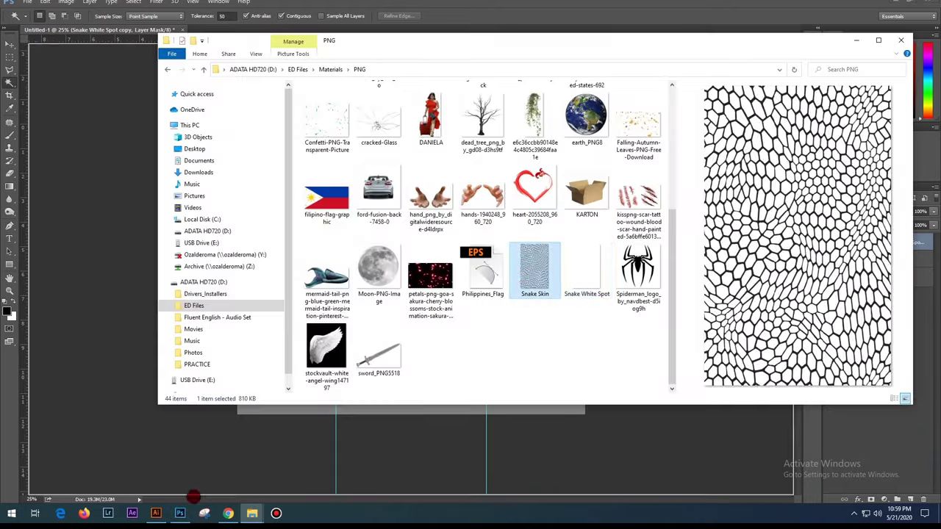
left_click_drag(525, 378, 319, 213)
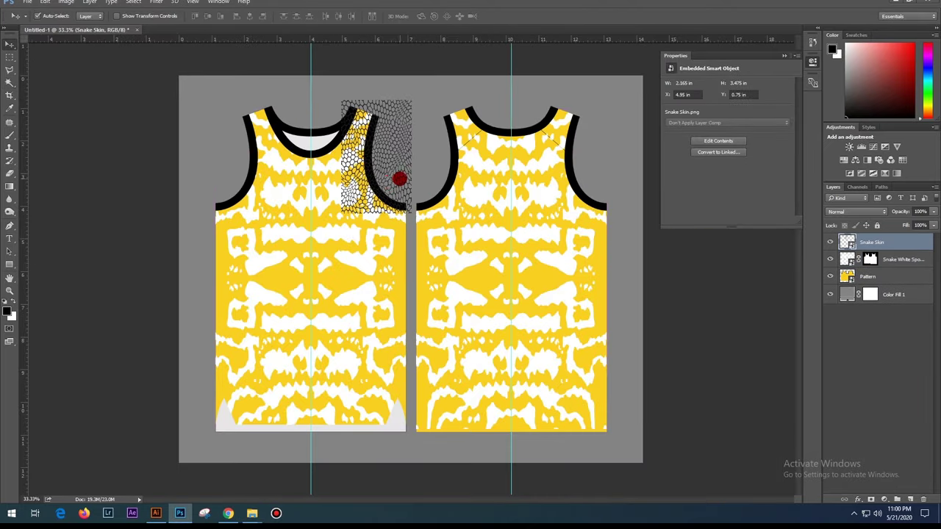
key("ctrl+plus")
key("ctrl+plus")
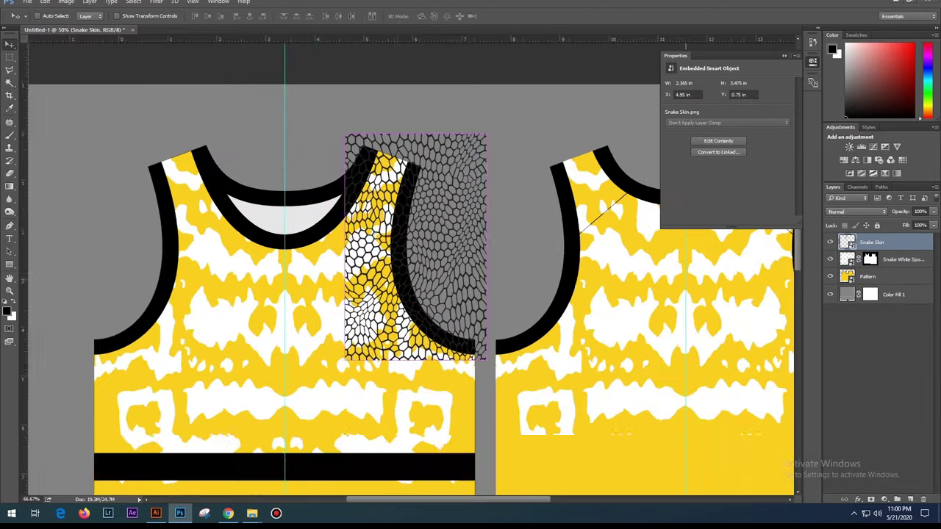
key("ctrl+alt+t")
left_click_drag(477, 259, 324, 260)
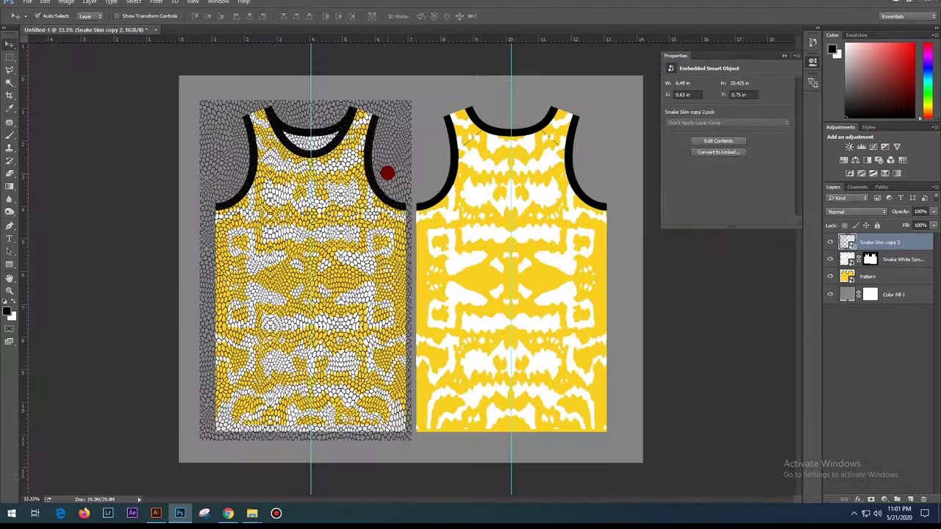
left_click_drag(387, 174, 599, 168)
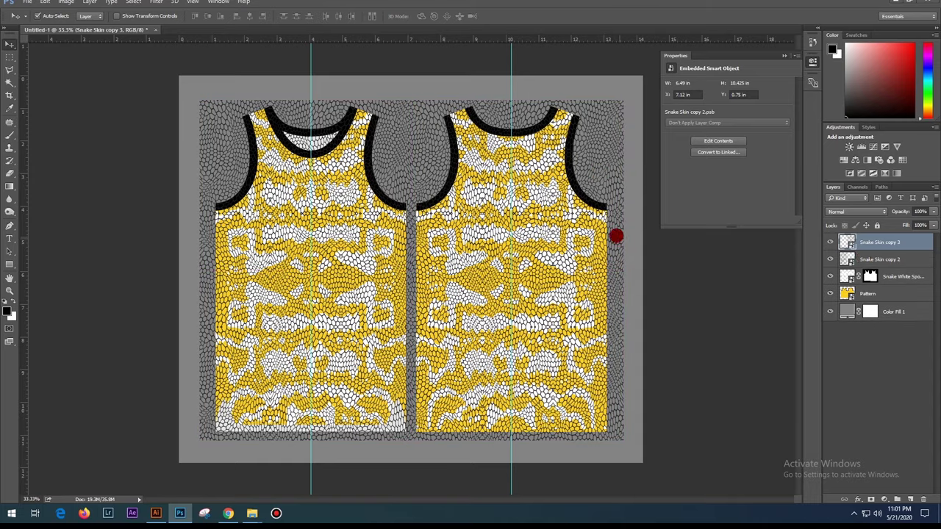
Combine the snake skin pieces into one smart object, mask it, and add a Color Overlay.
right_click(882, 243)
left_click(725, 122)
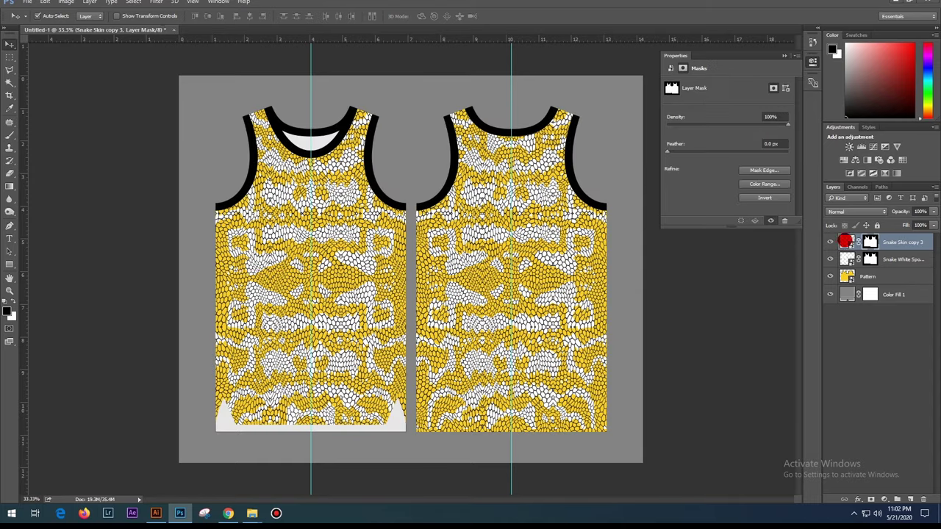
left_click(870, 499)
left_click(793, 430)
left_click(762, 136)
Confirm the overlay, then add a stripe curve to the left armhole and mirror it to the right.
key("Return")
key("Return")
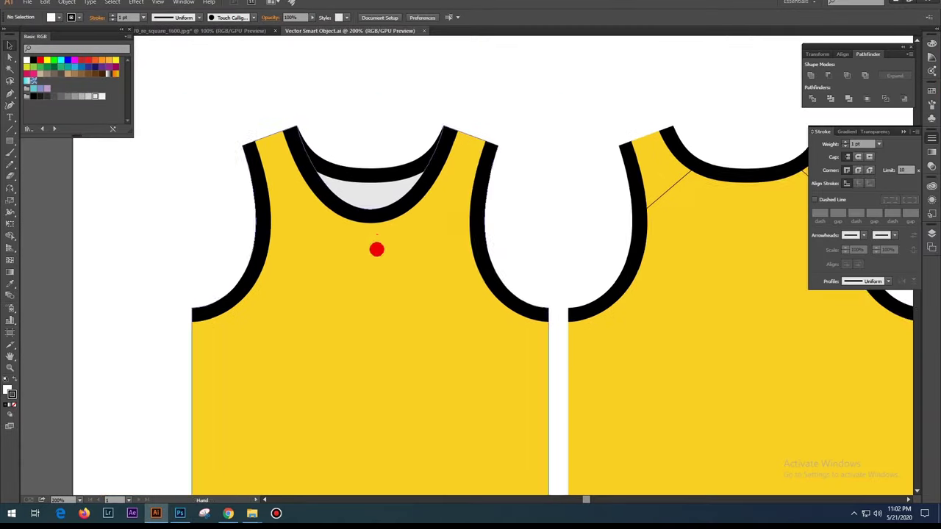
left_click_drag(284, 125, 357, 337)
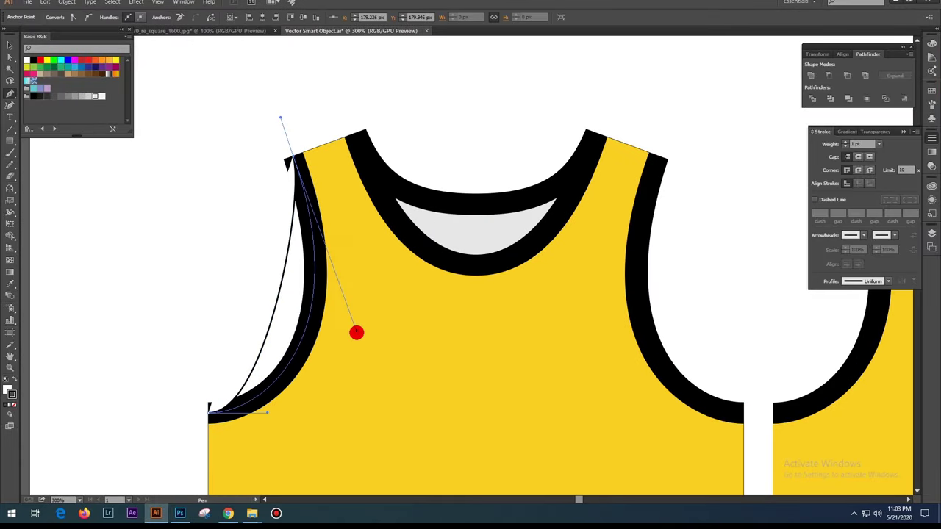
key("i")
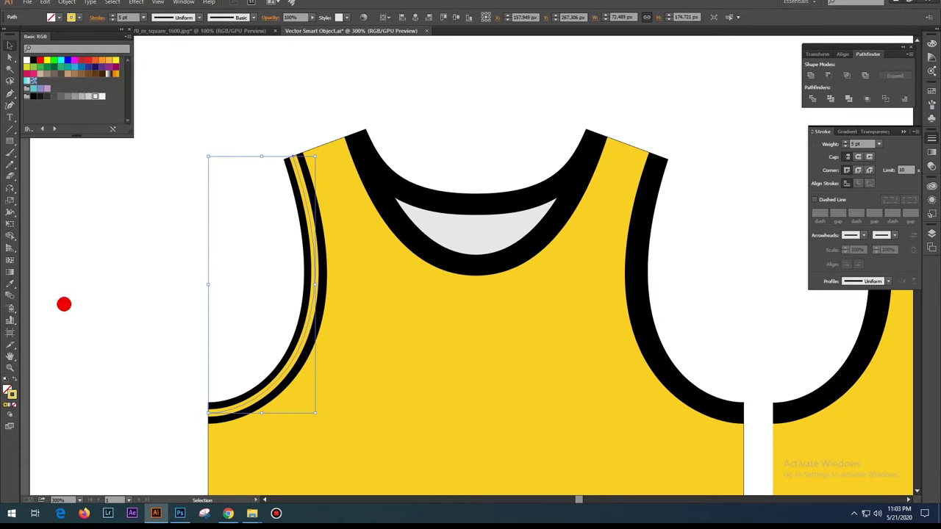
double_click(10, 212)
left_click(630, 269)
left_click_drag(210, 235, 684, 273)
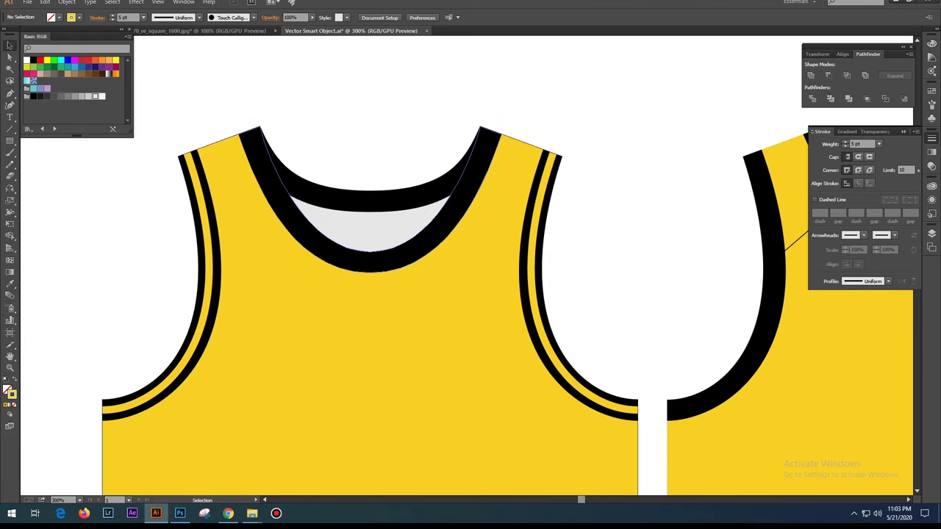
Draw a yellow stroke stripe along the front collar and make a mirrored copy.
left_click(149, 370)
key("ctrl+r")
key("ctrl+shift+a")
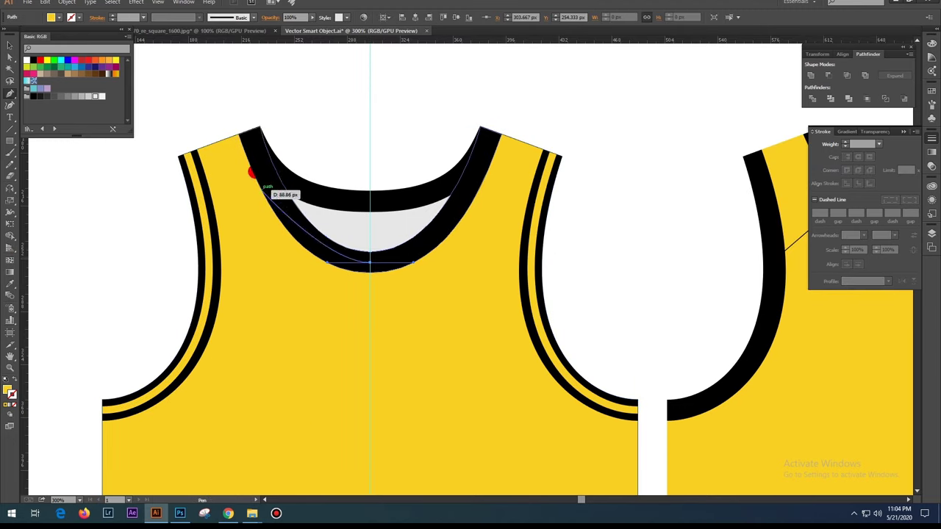
scroll(252, 173, "up", 2)
left_click(370, 174)
key("shift+x")
key("o")
key("Return")
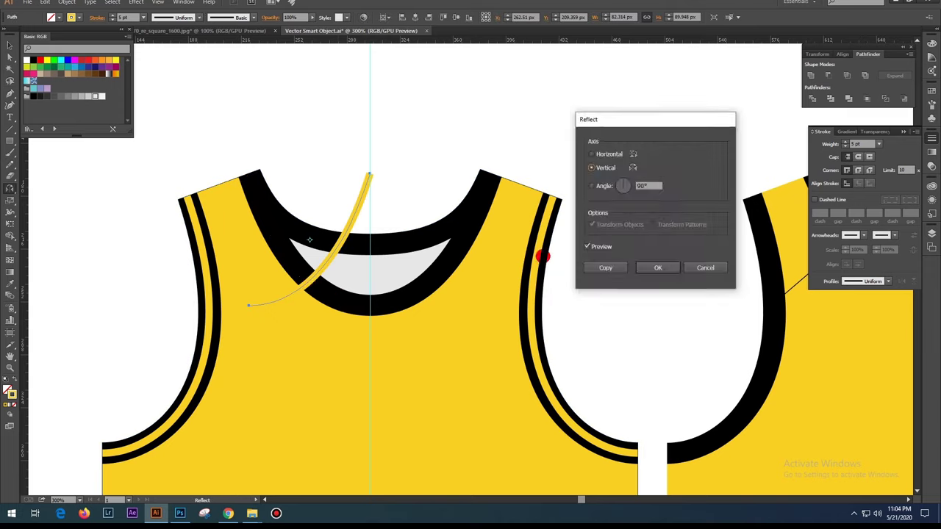
left_click(605, 268)
Add a mirrored yellow stripe along the back jersey's collar, then save and close the artwork.
key("ctrl+minus")
key("ctrl+minus")
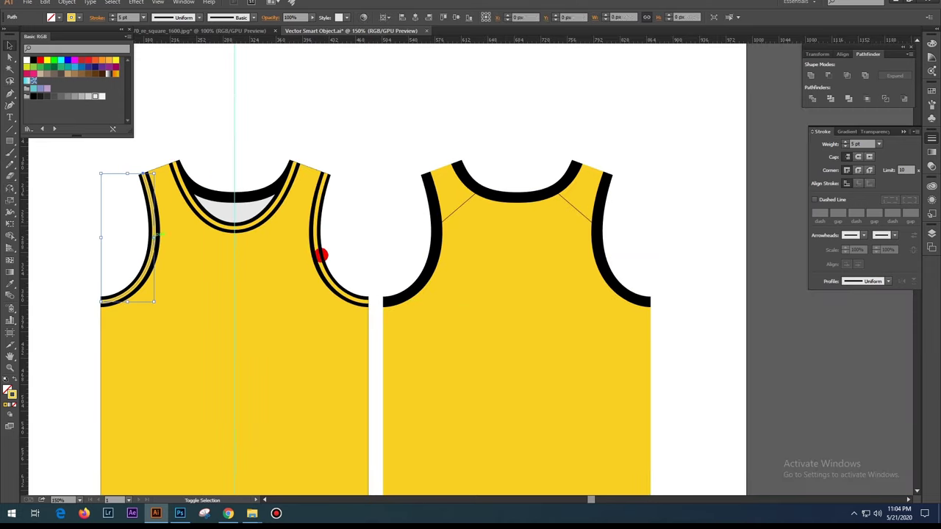
scroll(599, 246, "up", 5)
left_click(571, 198)
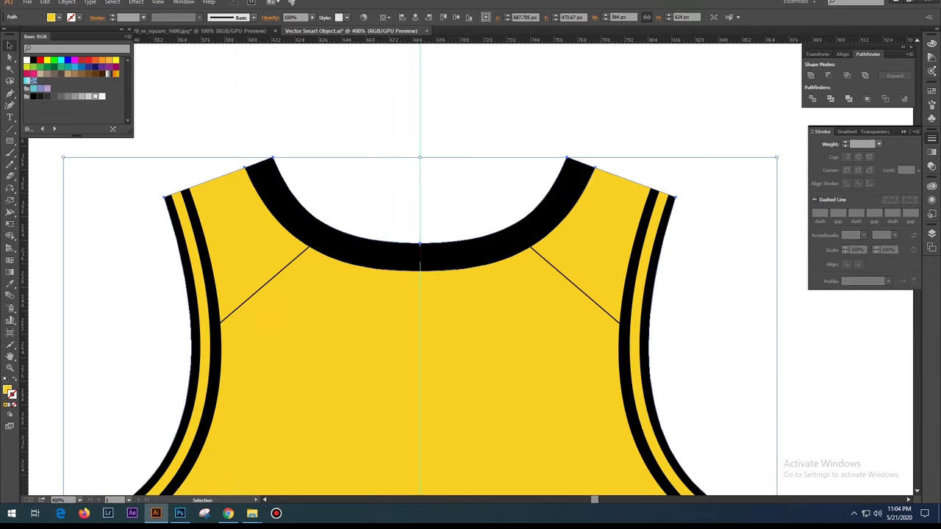
key("ctrl+shift+a")
key("p")
left_click_drag(257, 159, 238, 98)
key("v")
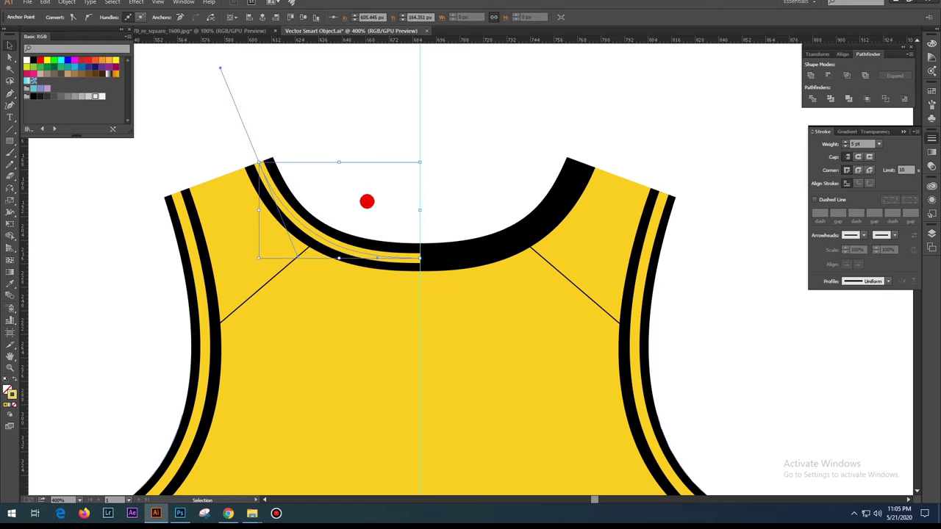
key("o")
key("Return")
left_click(609, 266)
left_click_drag(389, 198, 542, 242)
key("ctrl+s")
key("ctrl+w")
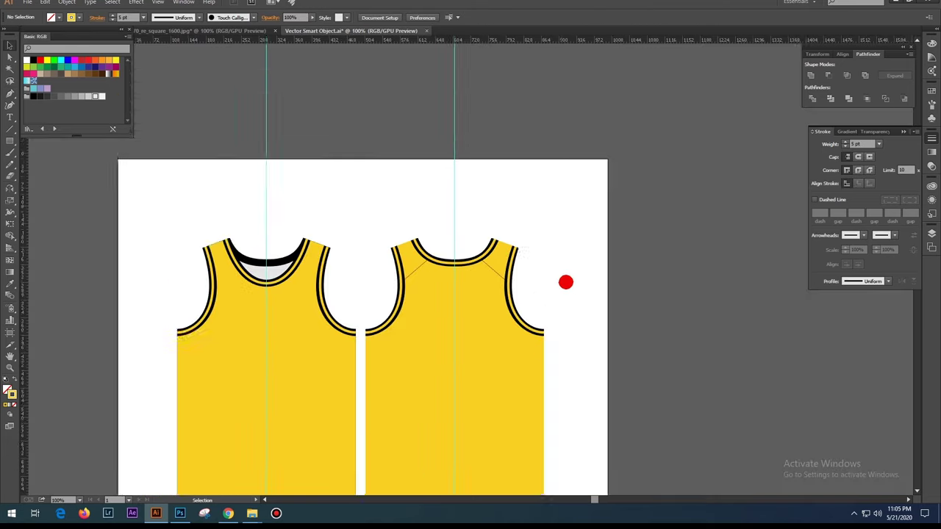
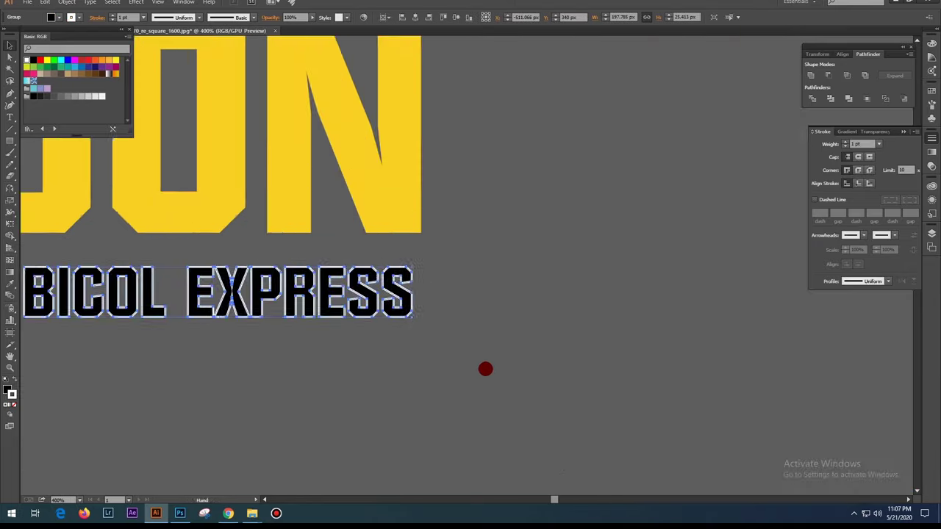
Add a black offset-path outline behind the URAGON BICOL EXPRESS logo.
key("a")
left_click(361, 286)
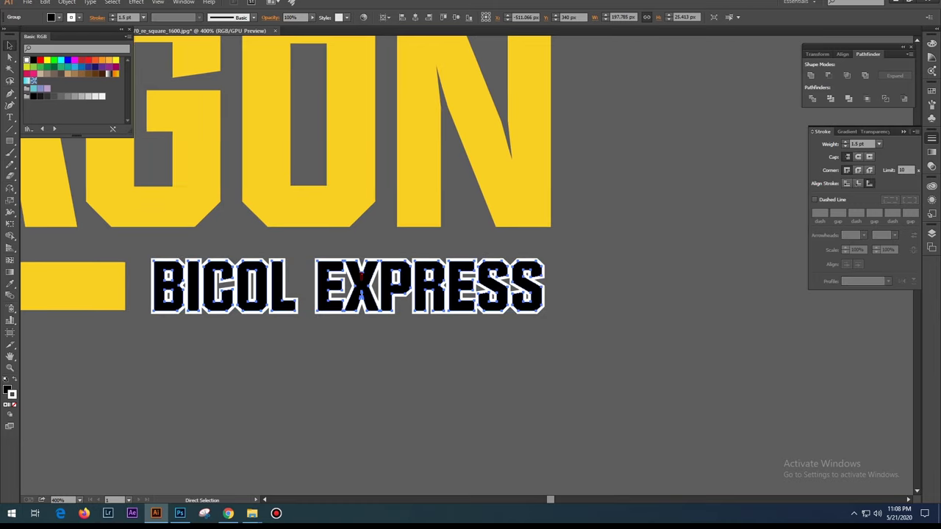
left_click(154, 261)
key("ctrl+minus")
key("ctrl+minus")
key("ctrl+minus")
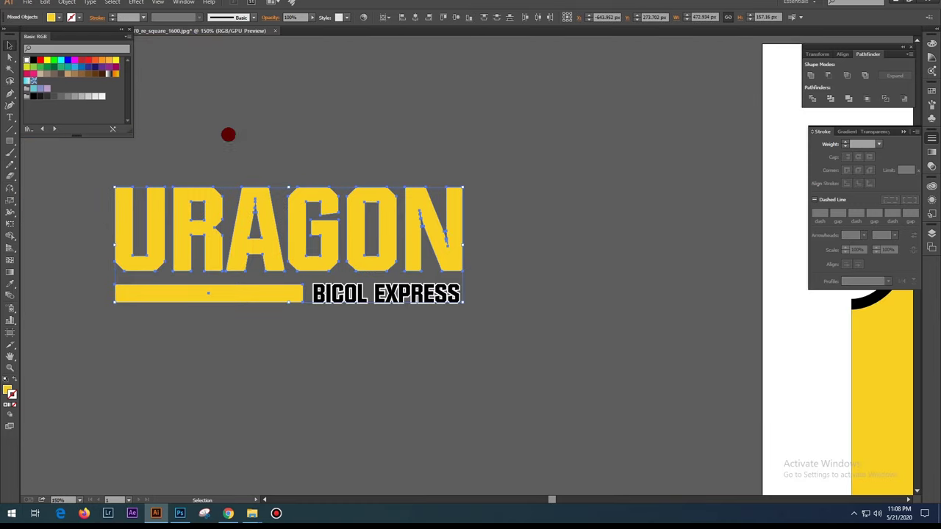
left_click(74, 3)
left_click(599, 148)
key("Return")
left_click(33, 59)
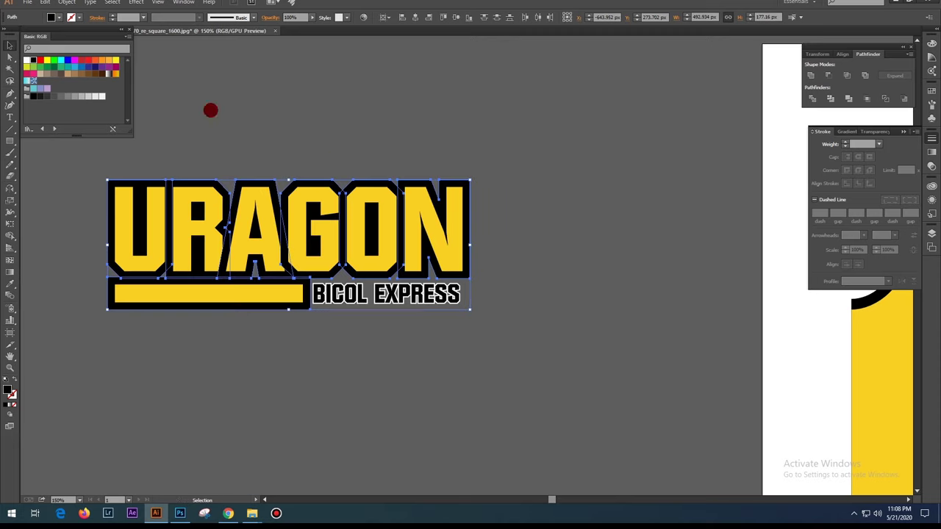
left_click(319, 325)
Patch the black backing around the yellow bar with a small rectangle.
left_click(308, 309)
left_click(310, 294)
key("ctrl+plus")
key("ctrl+plus")
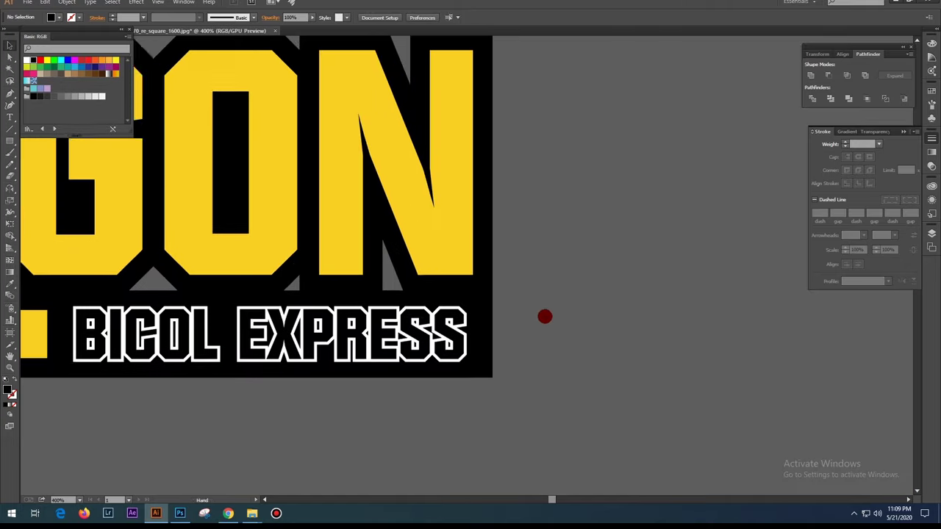
key("ctrl+plus")
key("m")
left_click_drag(540, 304, 548, 314)
left_click_drag(283, 312, 284, 378)
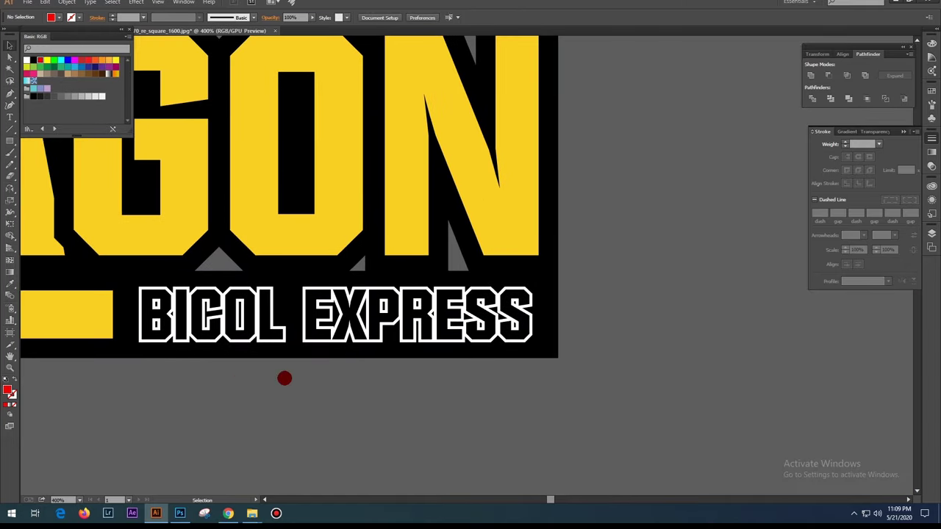
key("ctrl+minus")
key("ctrl+minus")
key("ctrl+minus")
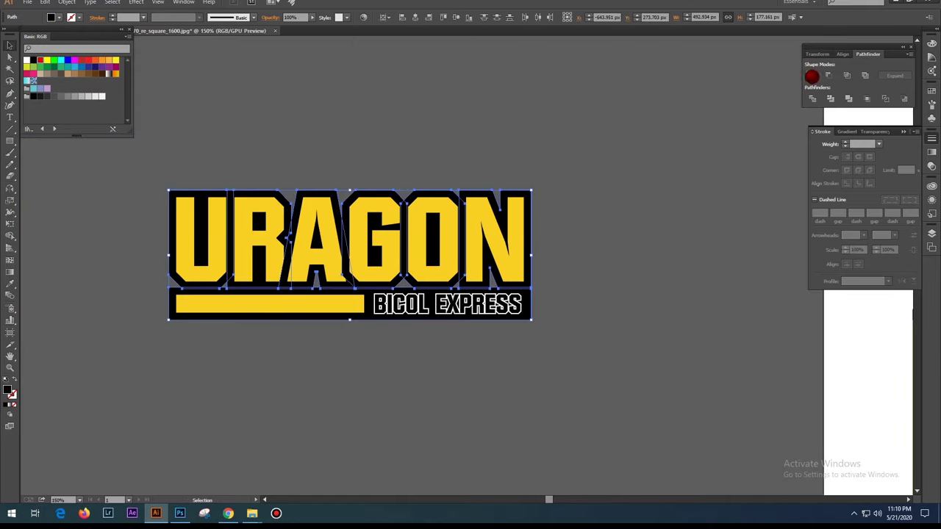
Select and copy the entire finished URAGON logo.
key("ctrl+shift+a")
key("ctrl+plus")
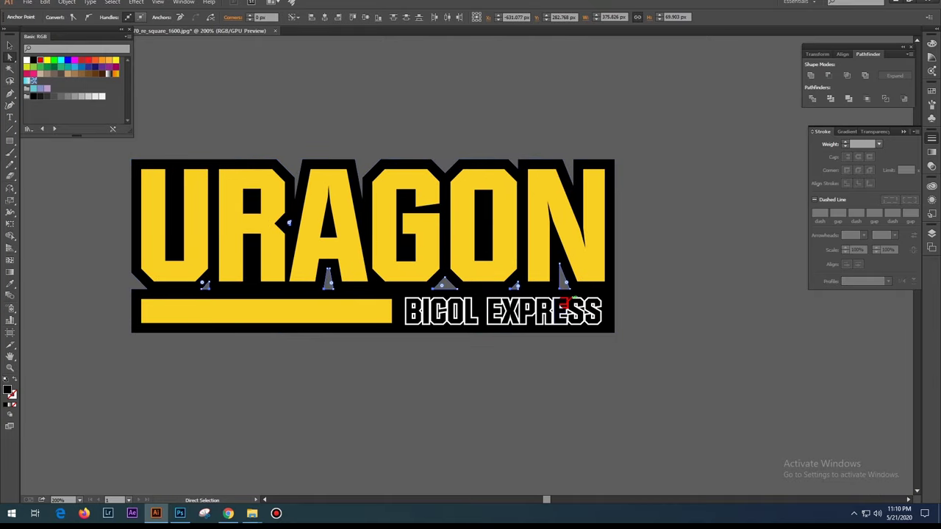
key("ctrl+minus")
key("ctrl+a")
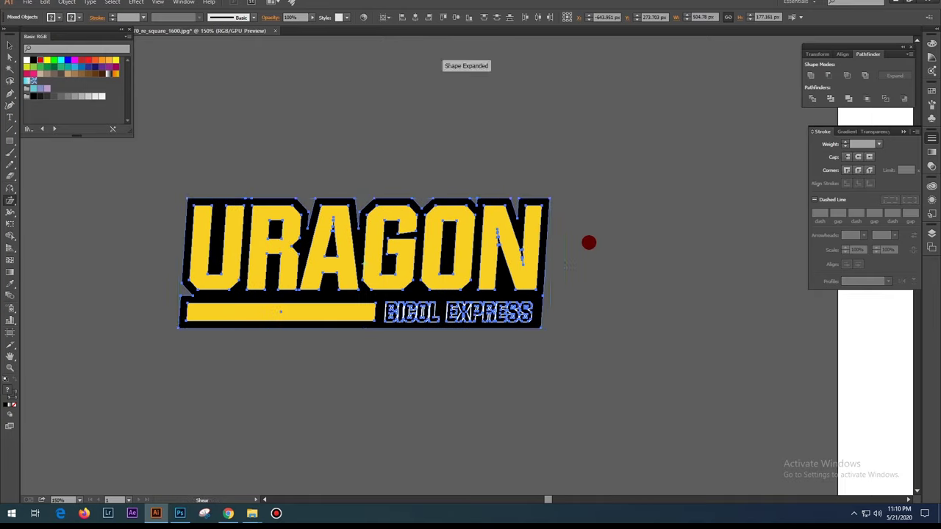
key("ctrl+c")
Paste the logo onto the front jersey chest at chest size, then begin the 18.
left_click(179, 513)
key("ctrl+v")
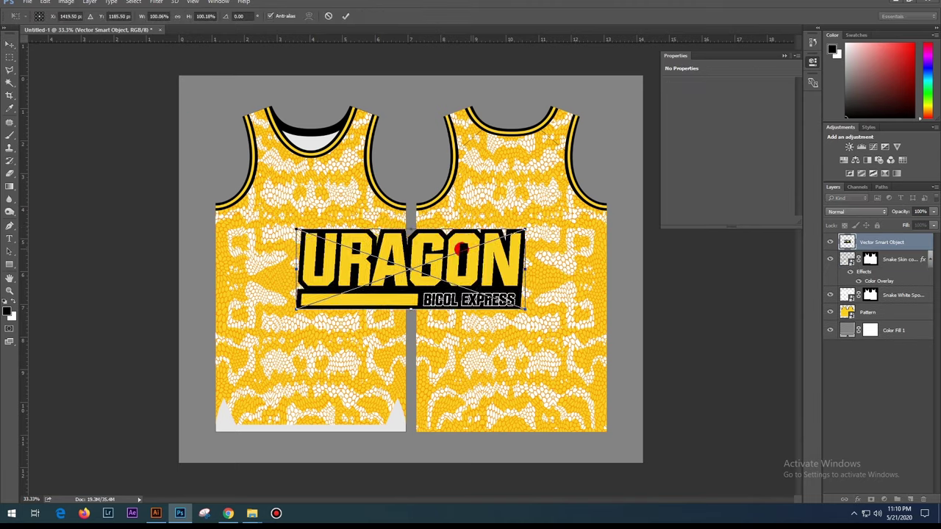
left_click_drag(460, 250, 357, 203)
left_click_drag(420, 272, 372, 210)
key("Return")
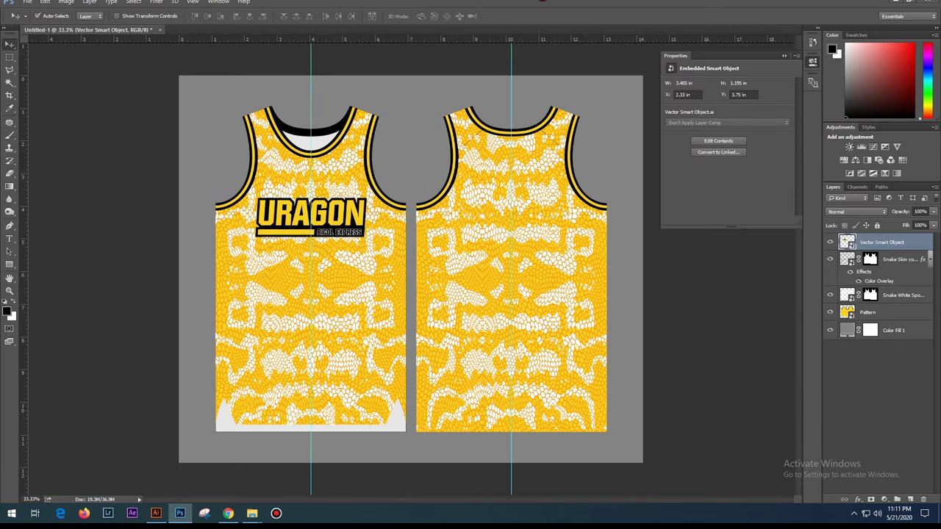
left_click(155, 513)
key("ctrl+v")
Enlarge the 18, convert it to outline shapes and fill it yellow.
left_click_drag(407, 271, 406, 321)
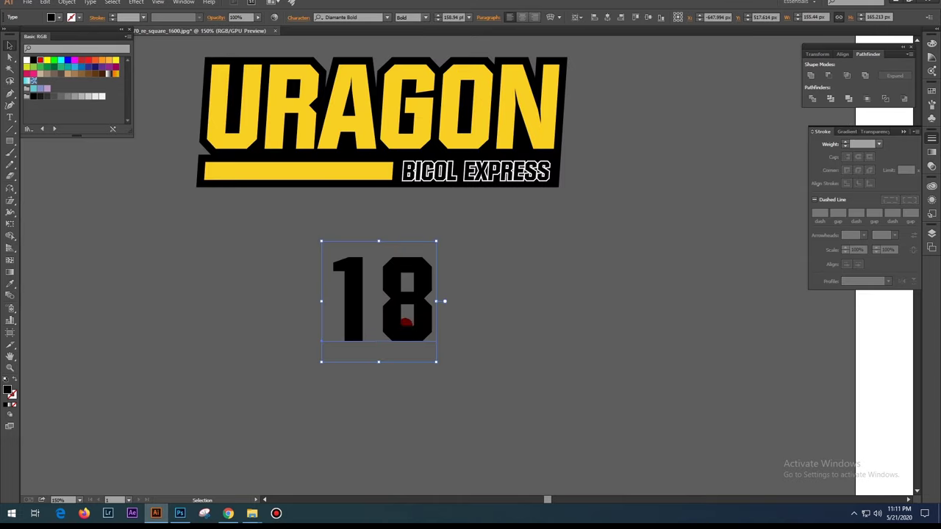
left_click_drag(368, 244, 431, 307)
left_click(67, 3)
left_click(81, 124)
left_click(445, 307)
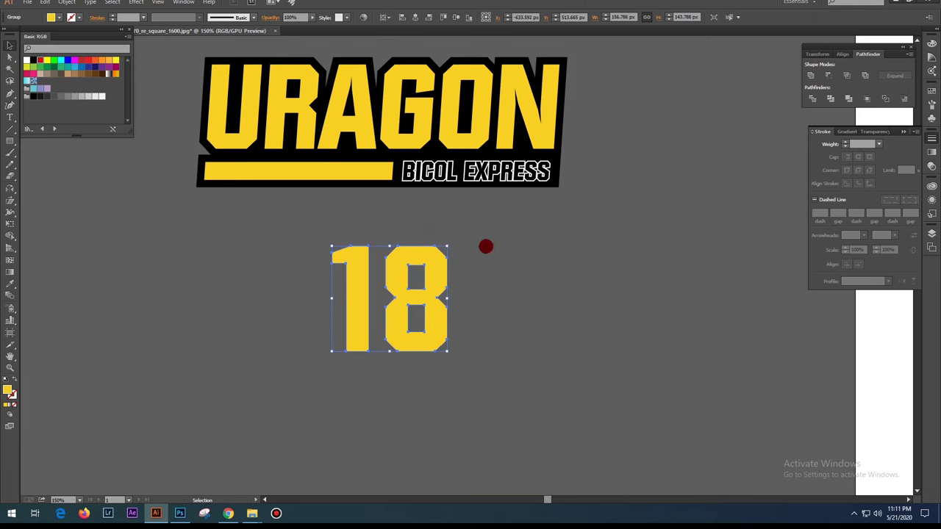
Give the 18 a black offset-path outline.
left_click(67, 2)
left_click(221, 233)
left_click(651, 157)
left_click(32, 60)
left_click(526, 317)
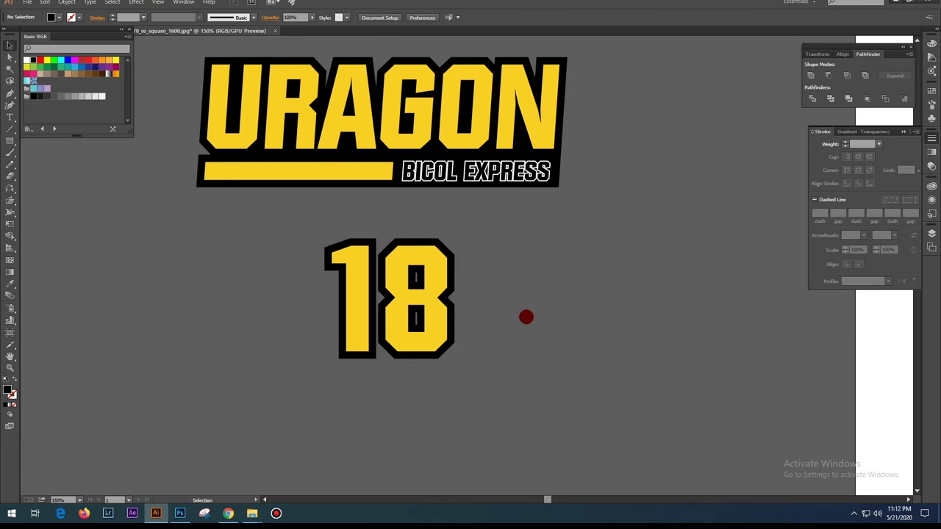
Paste the 18 below URAGON on the front jersey.
key("ctrl+c")
key("alt+Tab")
key("ctrl+v")
left_click_drag(447, 267, 345, 267)
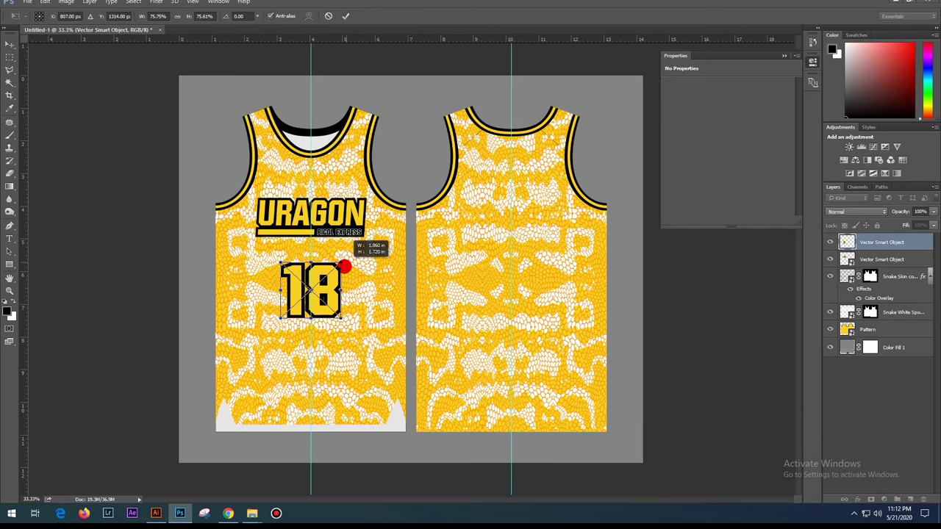
key("Return")
Copy the slanted 18 onto the front jersey and the back jersey.
key("alt+Tab")
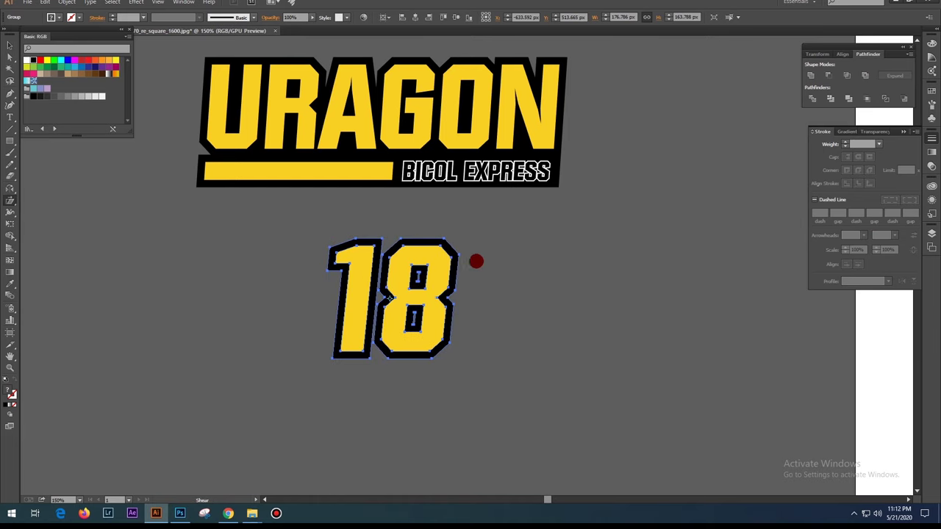
key("v")
scroll(522, 255, "down", 2, "alt")
key("ctrl+c")
key("alt+Tab")
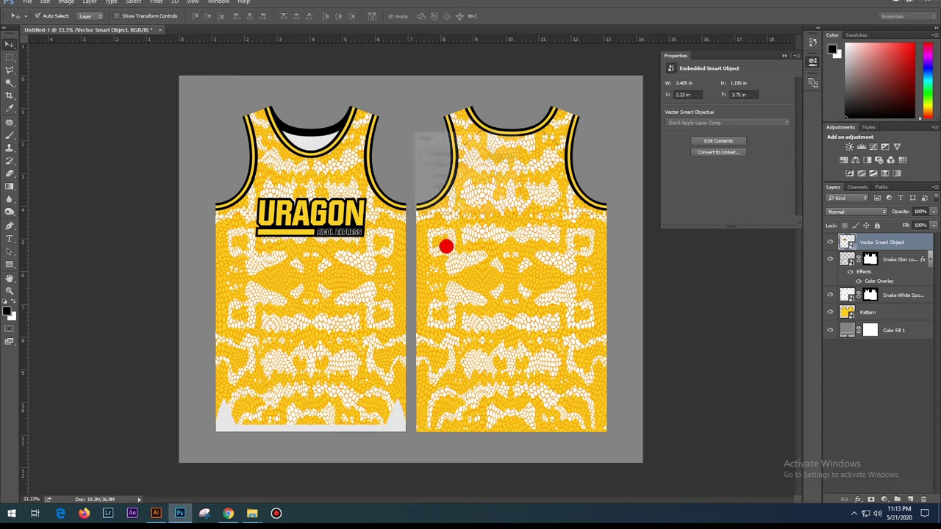
key("ctrl+v")
key("Return")
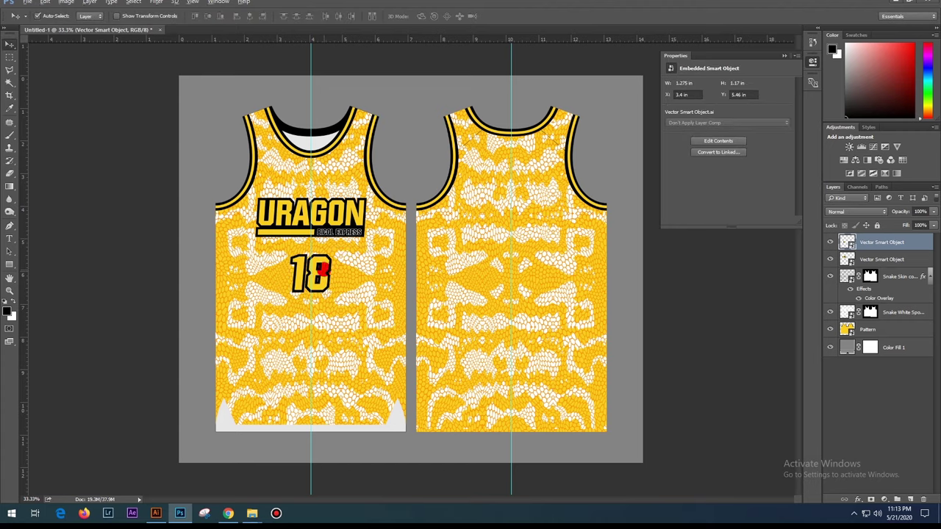
left_click_drag(323, 271, 529, 221)
key("Return")
Type SAURANE, convert it to outlines and size it 10 by 2.5 inches.
key("alt+Tab")
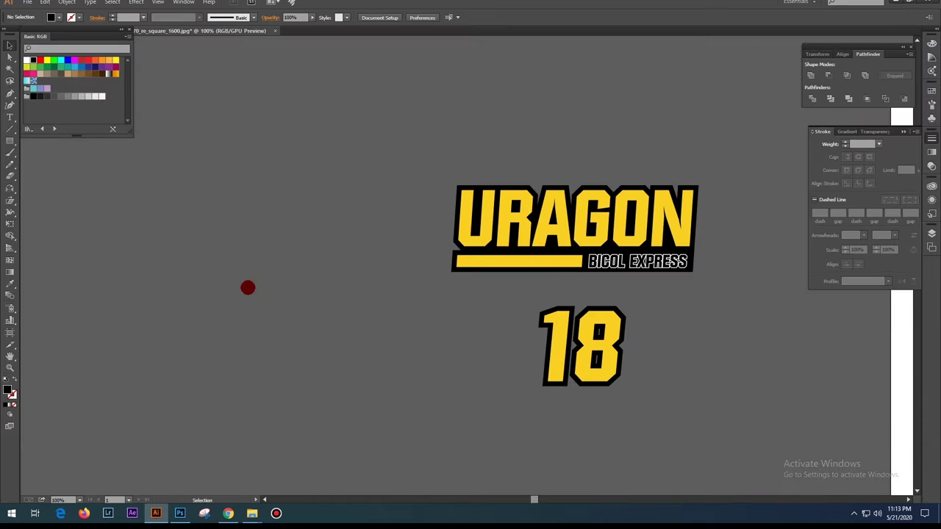
type("SAURANE")
key("Escape")
right_click(55, 59)
left_click(81, 66)
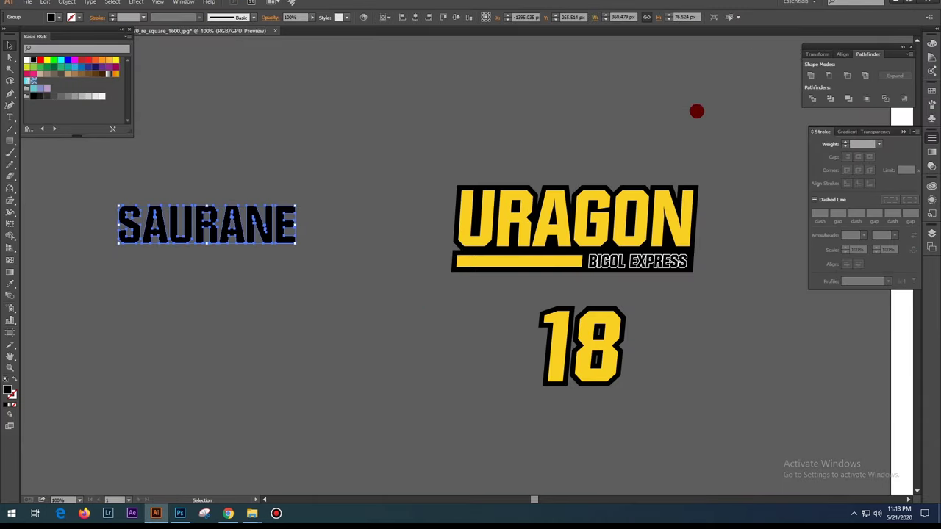
key("Return")
Slant SAURANE and give it URAGON's black and yellow style.
key("ctrl+minus")
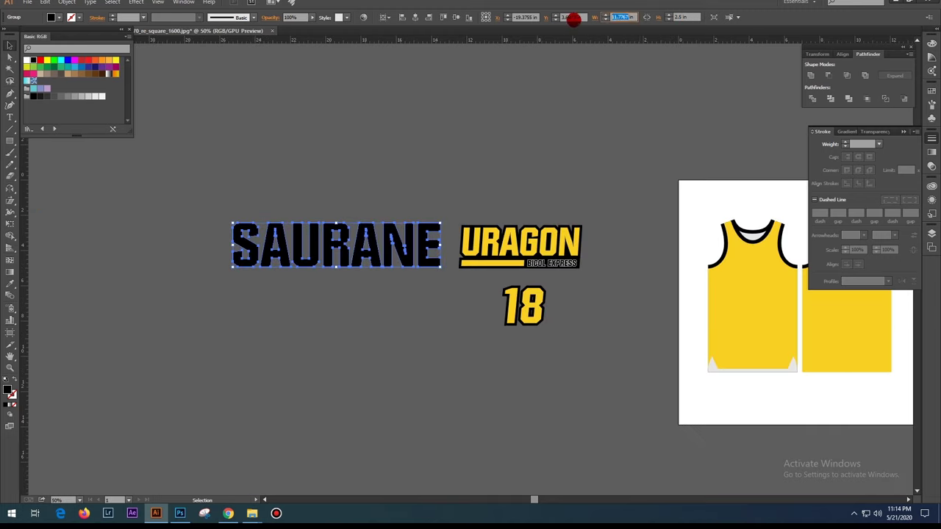
key("i")
left_click(450, 264)
key("ctrl+z")
key("ctrl+plus")
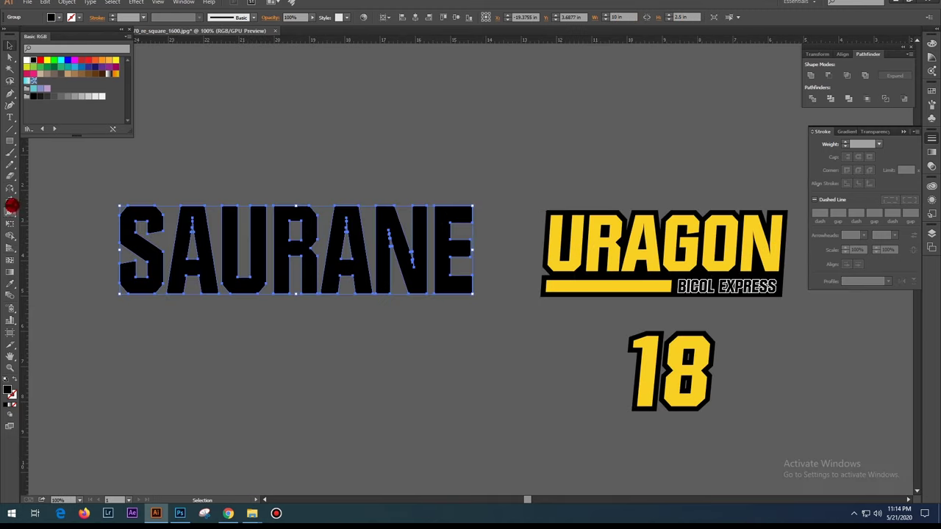
left_click(11, 199)
left_click(69, 4)
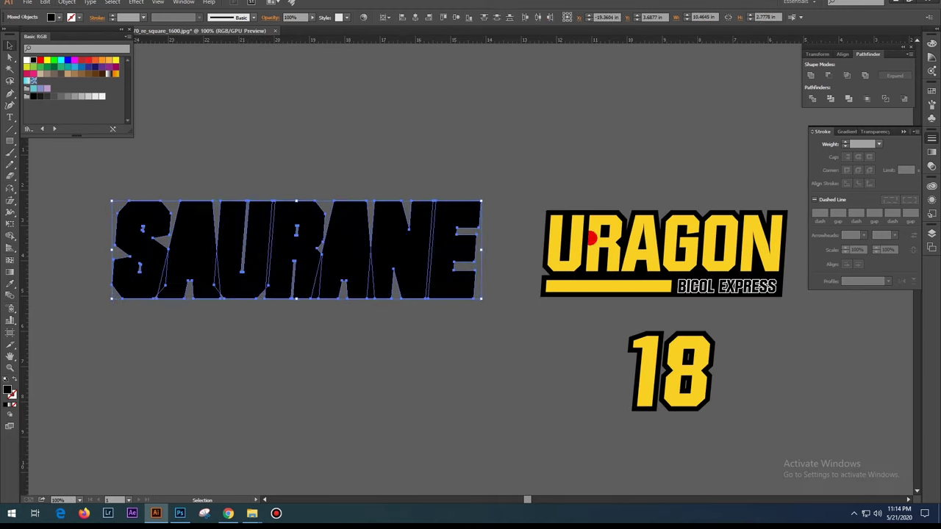
left_click(562, 286)
key("v")
Paste SAURANE, shrunk, as the name above the back 18.
key("ctrl+c")
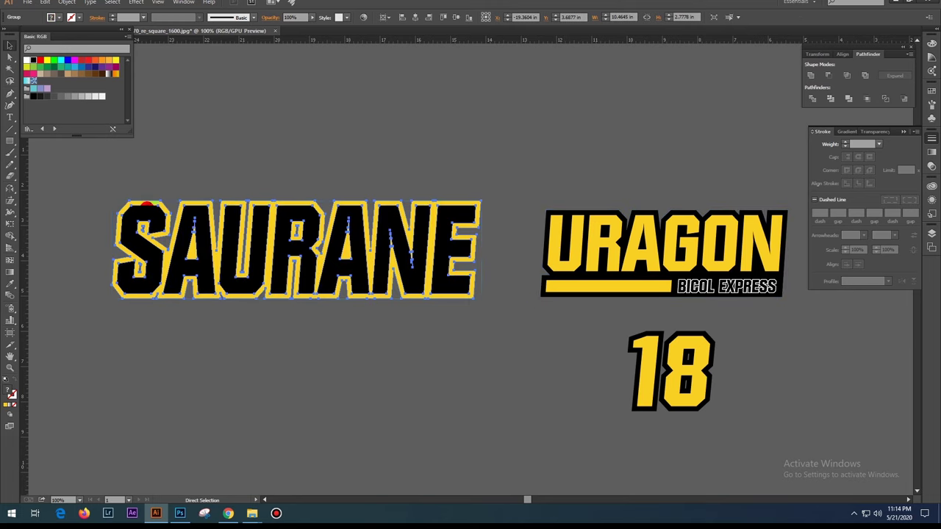
key("alt+Tab")
key("ctrl+v")
left_click_drag(614, 178, 518, 190)
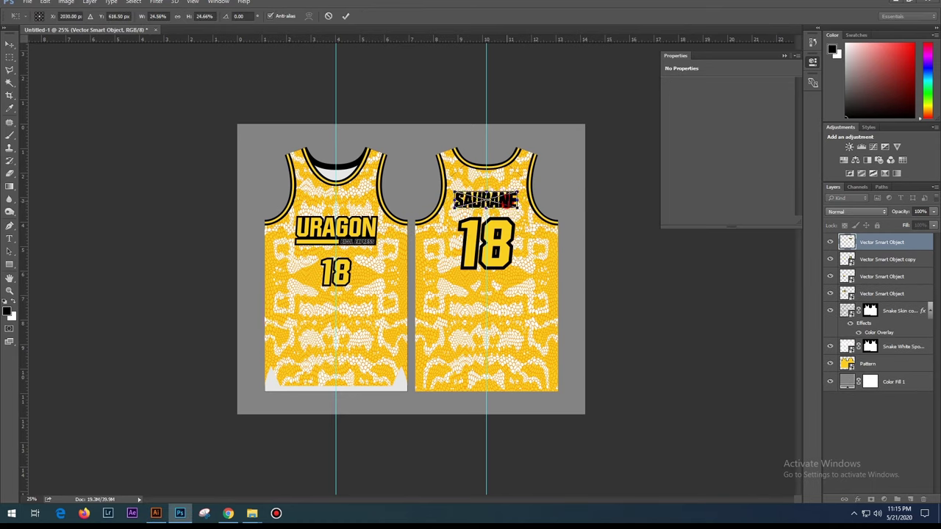
key("Return")
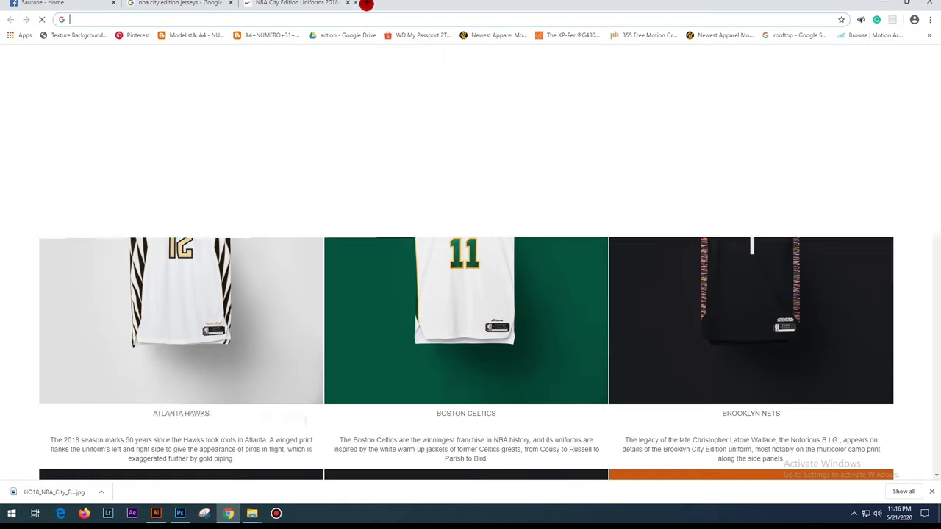
Open the FEAR THE DEER jersey tag image preview.
scroll(470, 294, "down", 5)
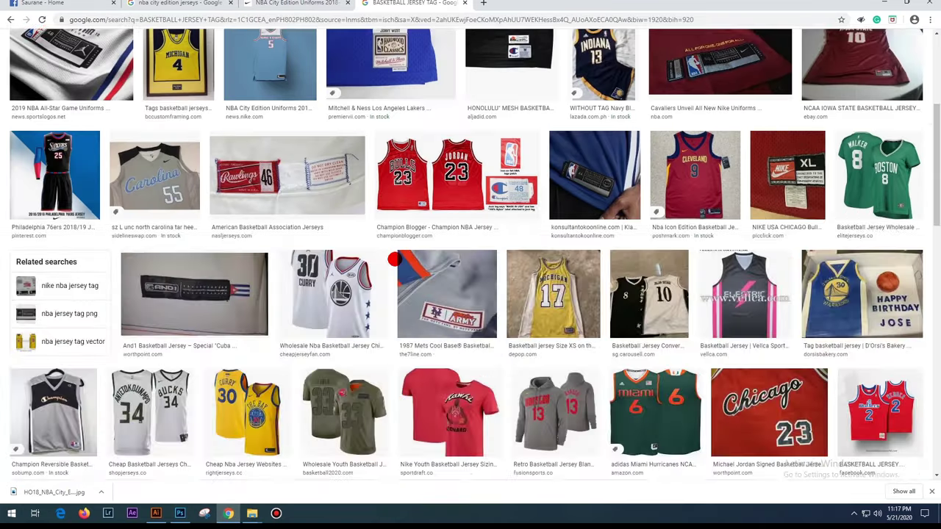
scroll(470, 294, "up", 5)
left_click(58, 175)
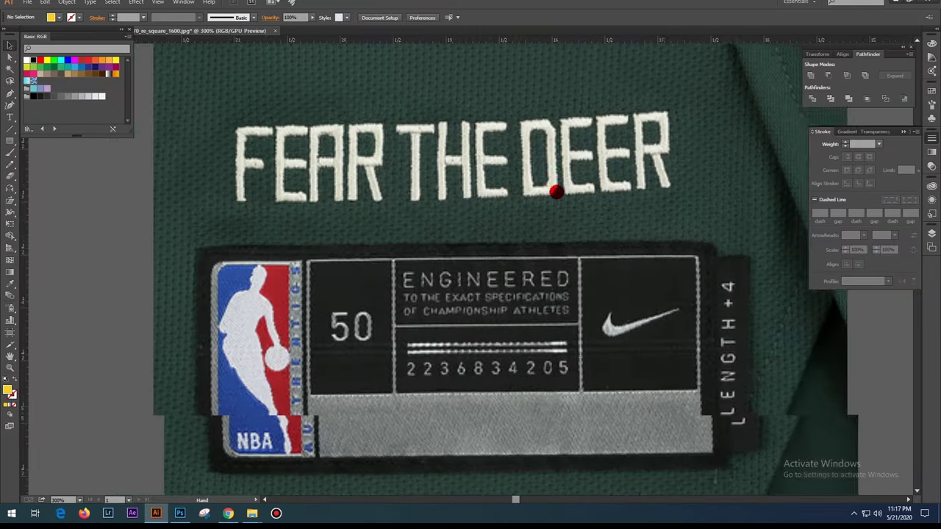
Outline the tag photo with a rectangle and bring in the Saurane logo.
left_click_drag(556, 192, 505, 176)
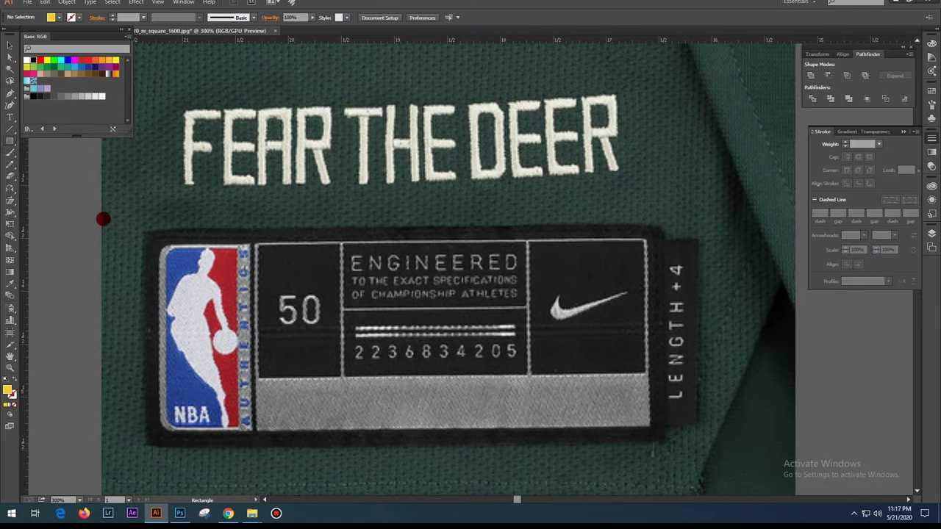
left_click_drag(661, 446, 663, 446)
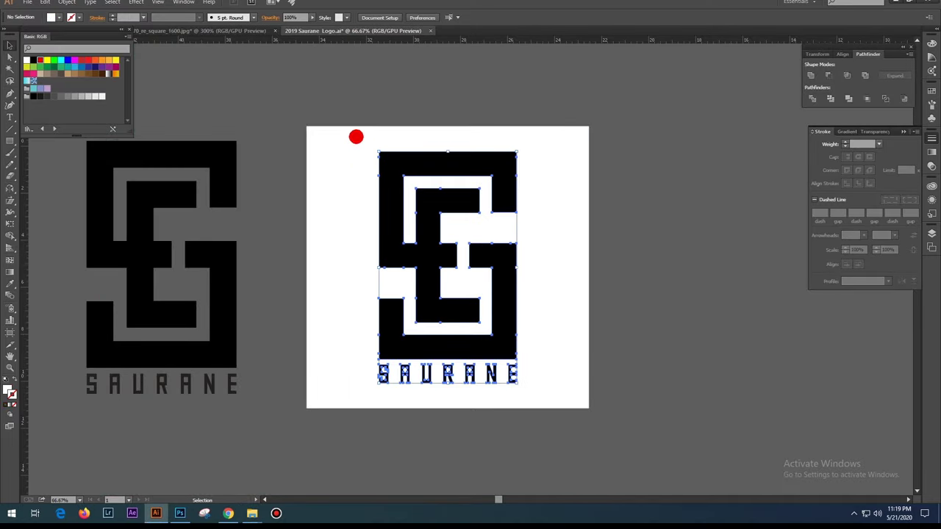
mouse_move(356, 137)
left_mouse_down()
mouse_move(373, 307)
mouse_move(269, 333)
left_mouse_up()
scroll(267, 301, "up", 1)
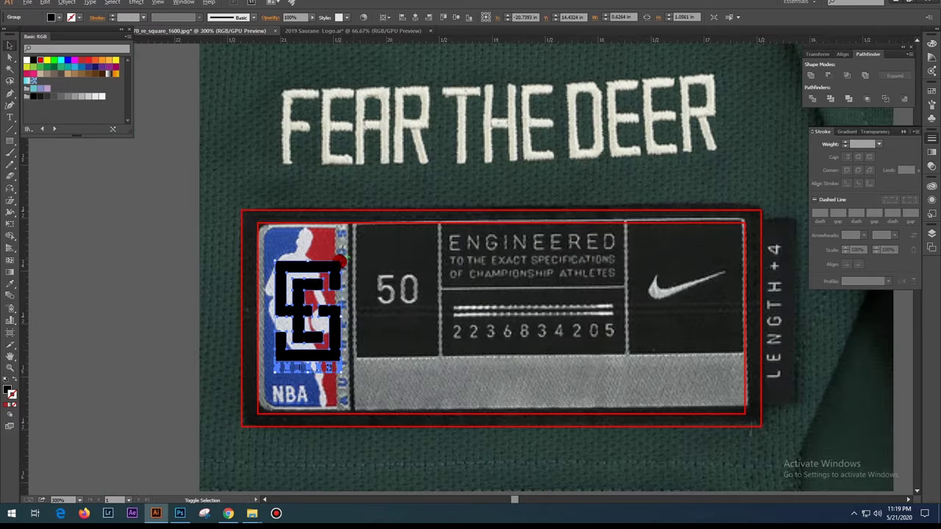
key("ctrl+a")
scroll(571, 267, "down", 4)
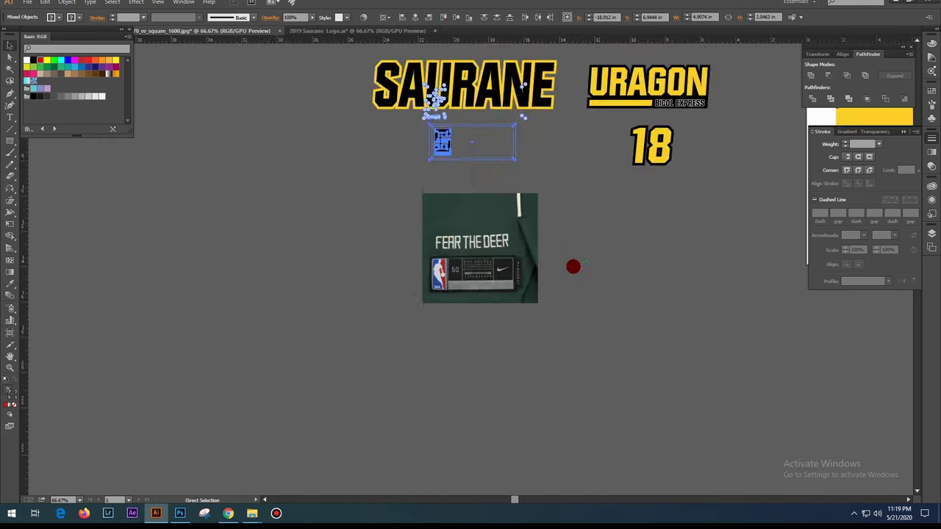
scroll(567, 296, "up", 1)
scroll(488, 307, "up", 3)
left_click(151, 306)
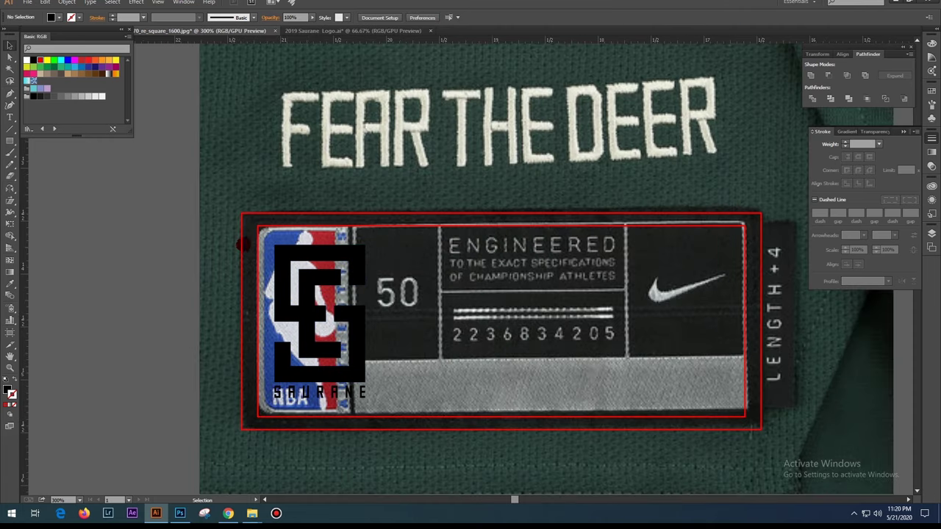
key("a")
left_click(744, 299)
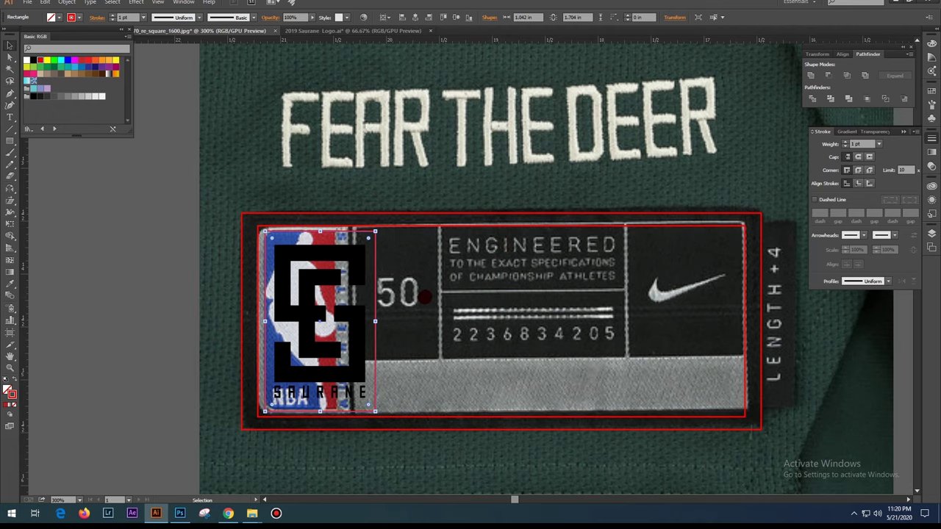
Set the black logo on a grey panel over the NBA area and size a Nike-area box.
left_click_drag(425, 295, 511, 299)
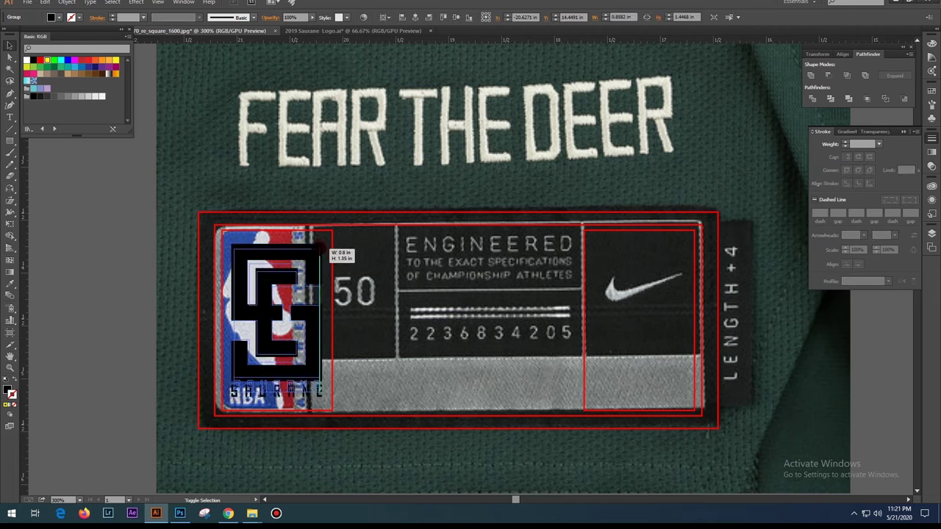
key("ctrl+shift+z")
key("ctrl+z")
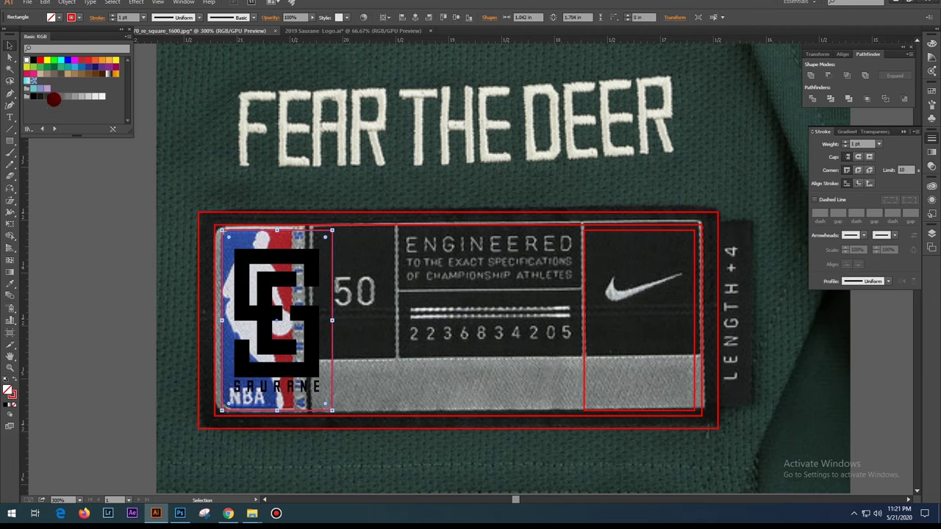
left_click_drag(277, 294, 224, 290)
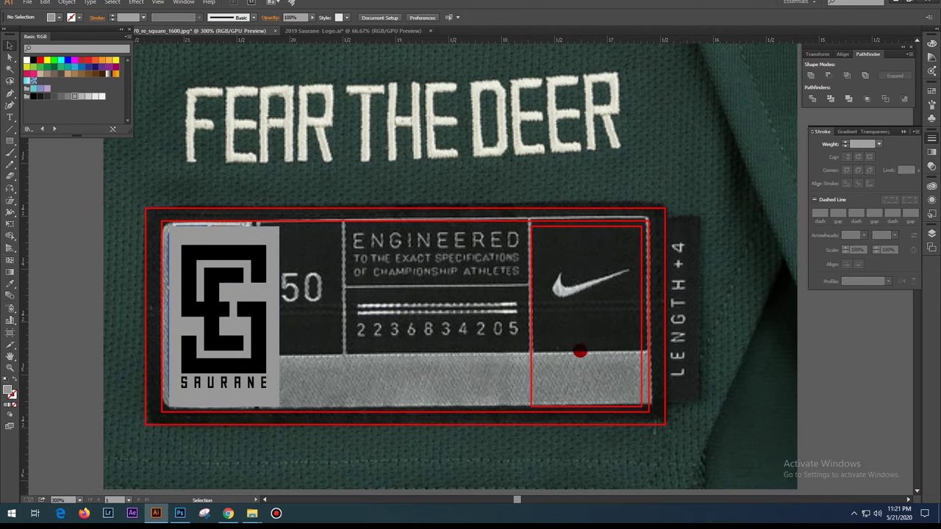
left_click_drag(580, 352, 584, 392)
left_click_drag(594, 354, 594, 351)
Type a letter M in Arial and move it into the Nike box.
key("t")
left_click(401, 301)
type("M")
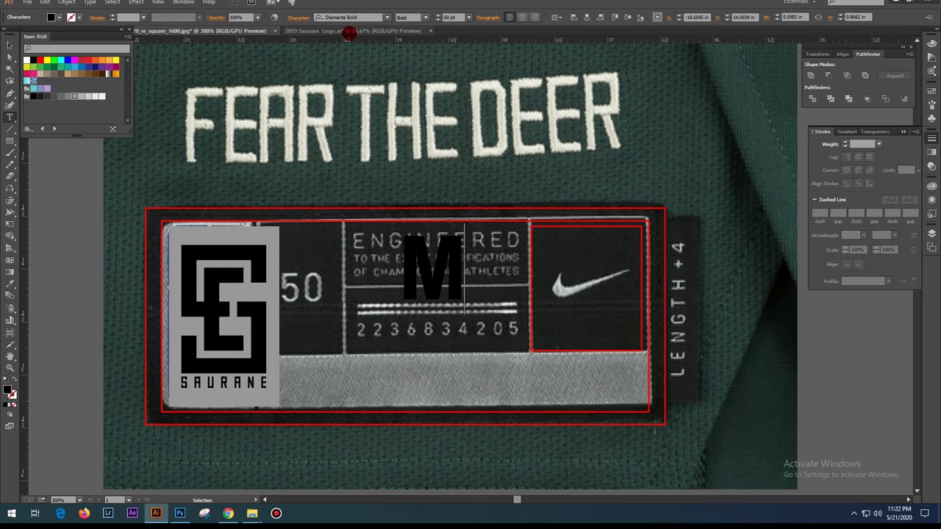
left_click(353, 17)
type("ARIAL")
left_click(431, 46)
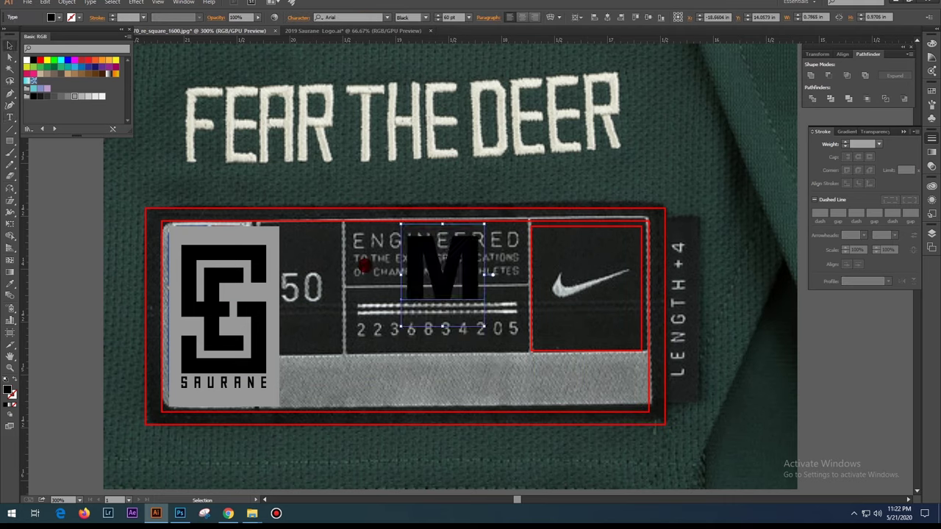
left_click_drag(459, 262, 613, 280)
Expand the M and fill the Nike-box rectangle grey with no outline.
left_click(67, 2)
left_click(89, 169)
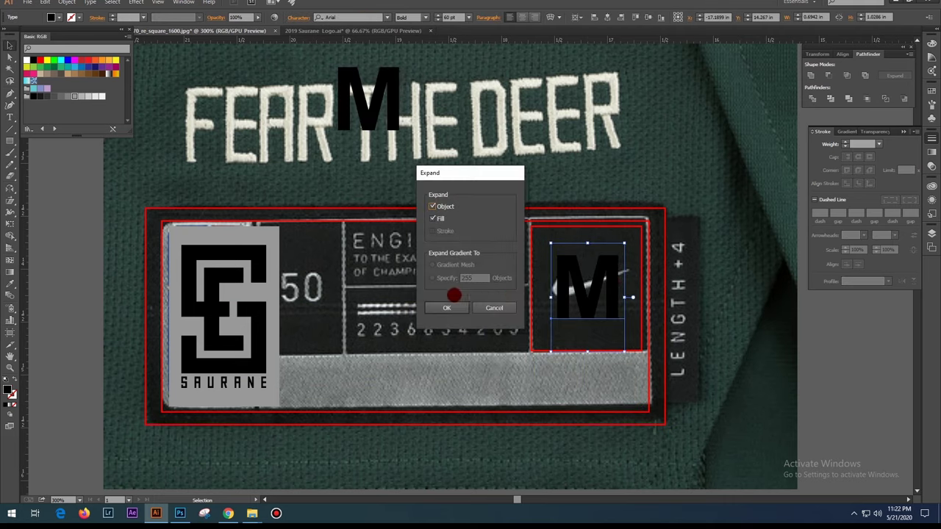
left_click(454, 298)
left_click(641, 227)
key("i")
left_click(387, 359)
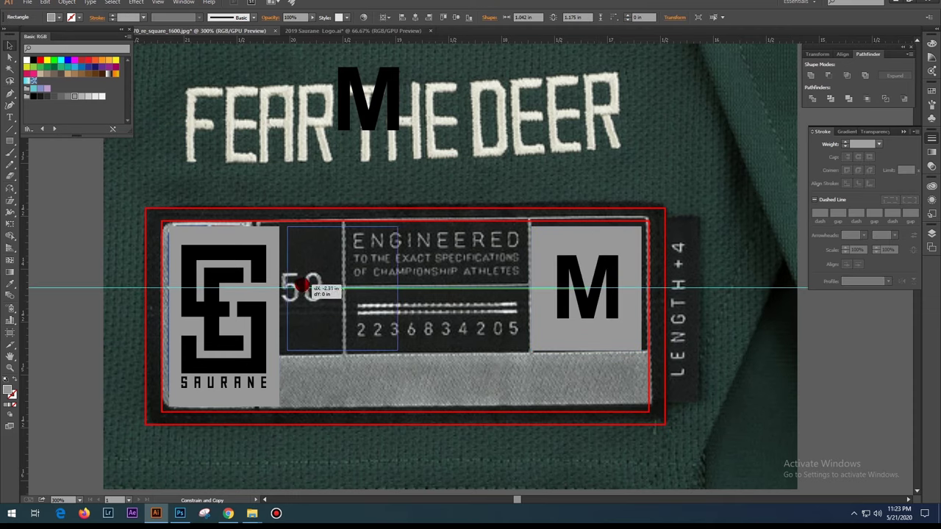
Copy grey boxes over the barcode area, about 2.24 in wide, and the bottom strip.
left_click_drag(302, 287, 302, 287)
key("m")
left_click_drag(166, 254, 168, 257)
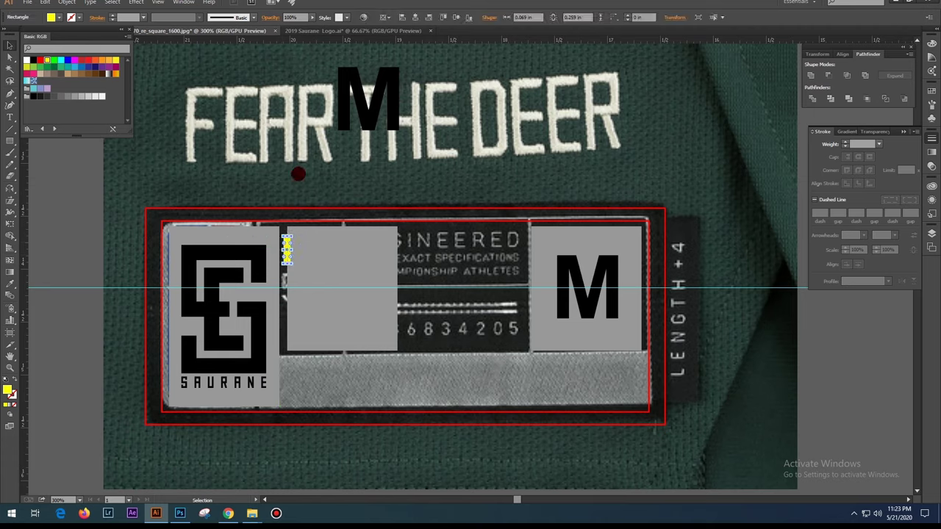
scroll(269, 238, "up", 2)
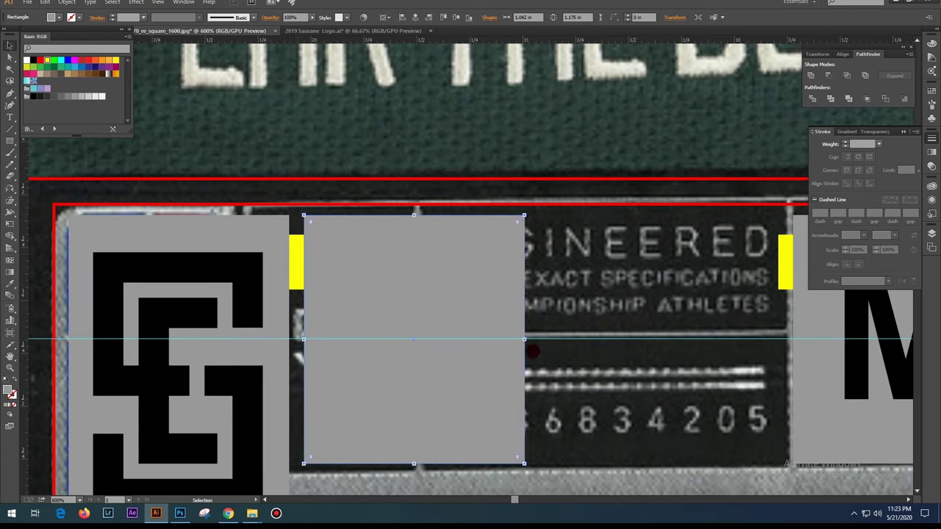
left_click_drag(532, 352, 741, 304)
scroll(478, 204, "down", 2)
left_click_drag(478, 204, 478, 256)
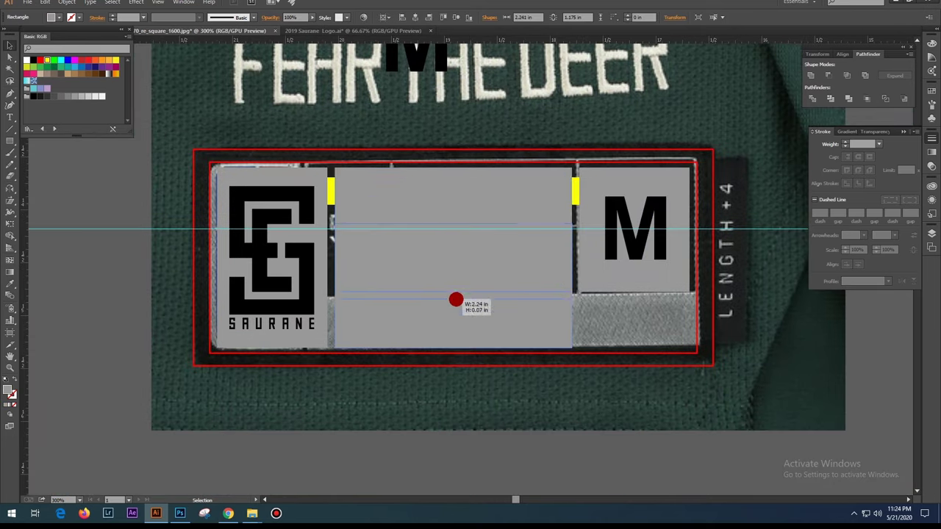
Space the lower box with a yellow spacer, outline panels dark grey, fill the frame near-black.
left_click(552, 331)
scroll(488, 305, "up", 2)
left_click_drag(444, 300, 391, 315)
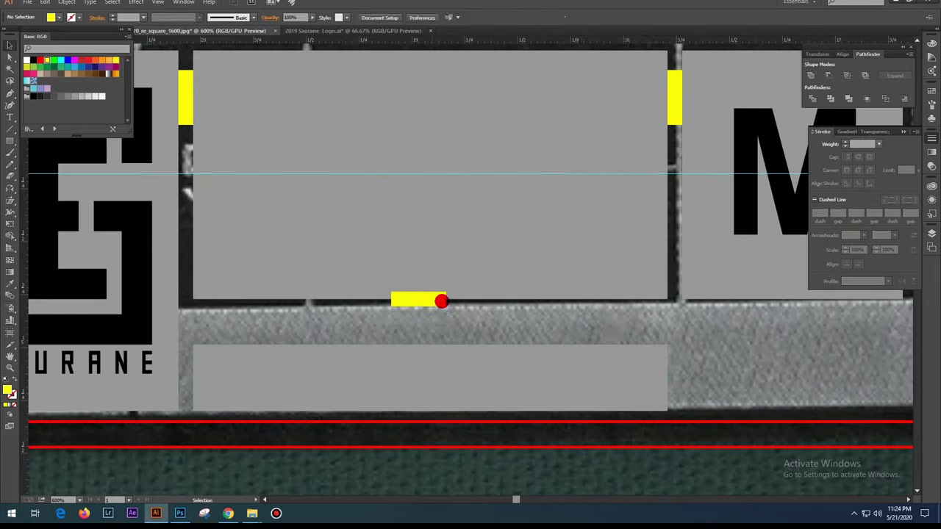
scroll(657, 300, "down", 2)
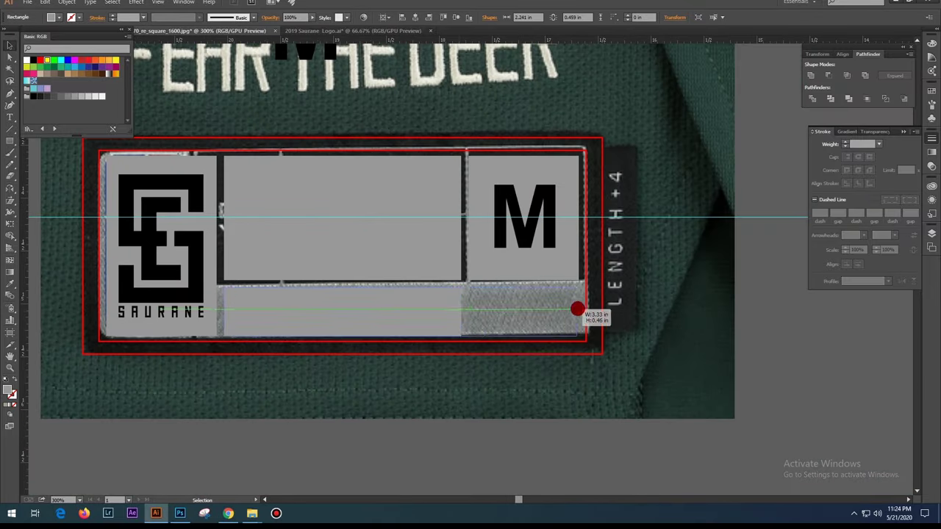
left_click(578, 312)
left_click(47, 96)
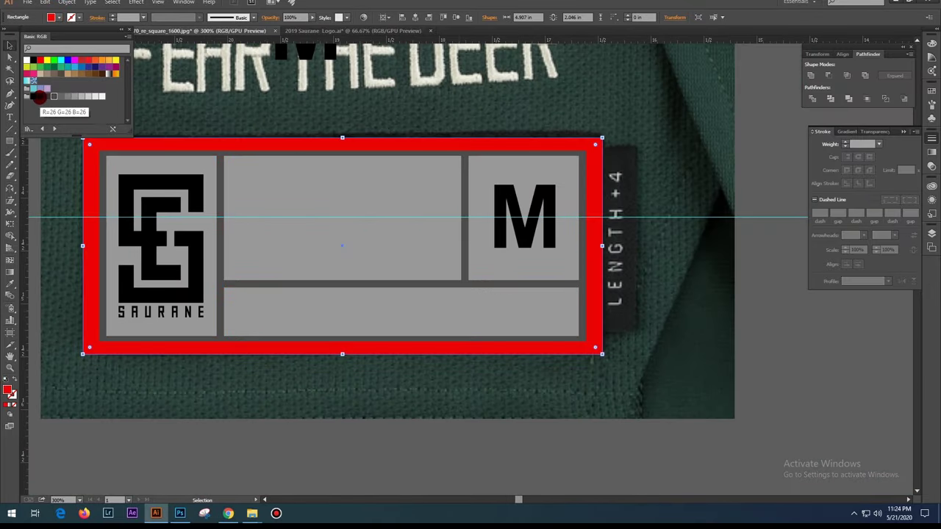
left_click(380, 406)
scroll(474, 275, "down", 2)
scroll(546, 269, "up", 2)
left_click(536, 241)
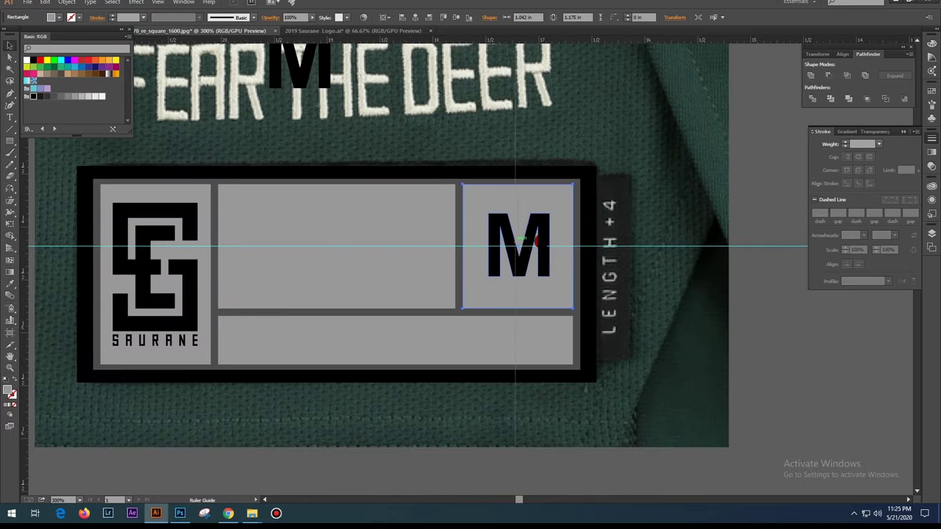
right_click(632, 259)
mouse_move(252, 513)
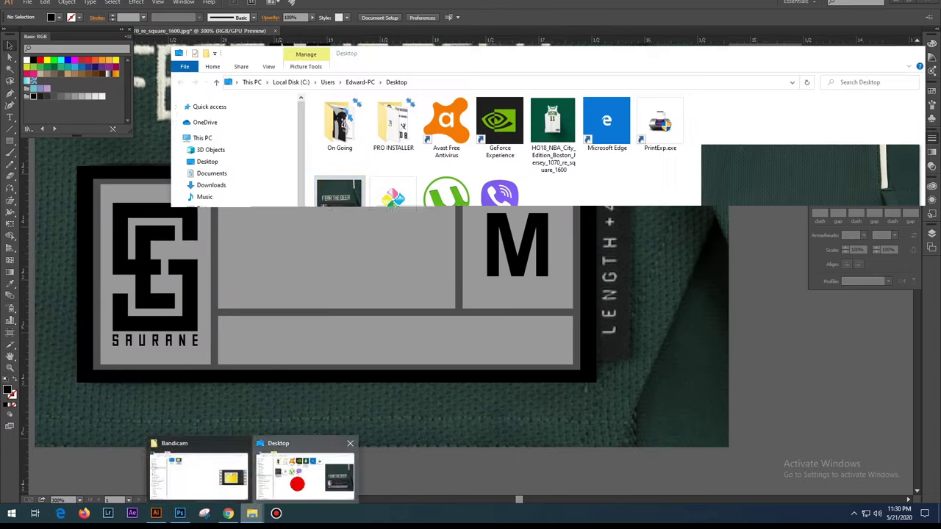
Open the For Tag design file from its folder.
left_click(194, 478)
double_click(343, 163)
double_click(332, 244)
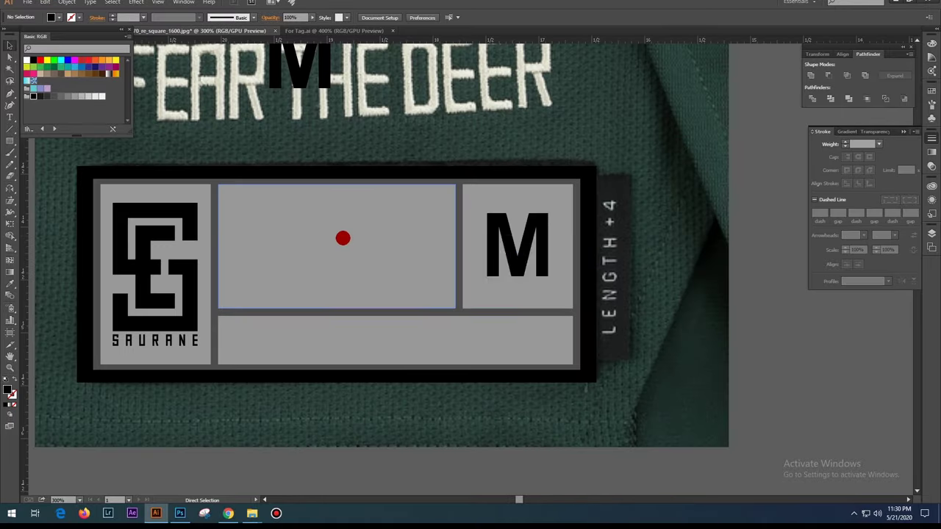
Paste the washing instructions and scale them to fit the tag's lower grey box.
key("ctrl+v")
mouse_move(523, 276)
left_mouse_down()
mouse_move(393, 265)
mouse_move(424, 284)
left_mouse_up()
left_click_drag(479, 243, 454, 287)
left_click(769, 351)
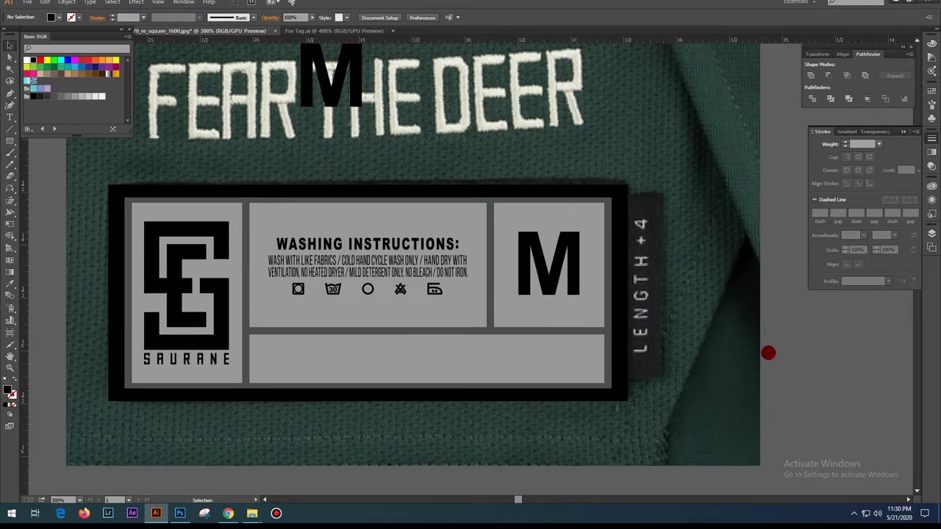
key("ctrl+plus")
mouse_move(417, 261)
left_mouse_down()
mouse_move(447, 193)
mouse_move(448, 328)
left_mouse_up()
left_click(508, 300)
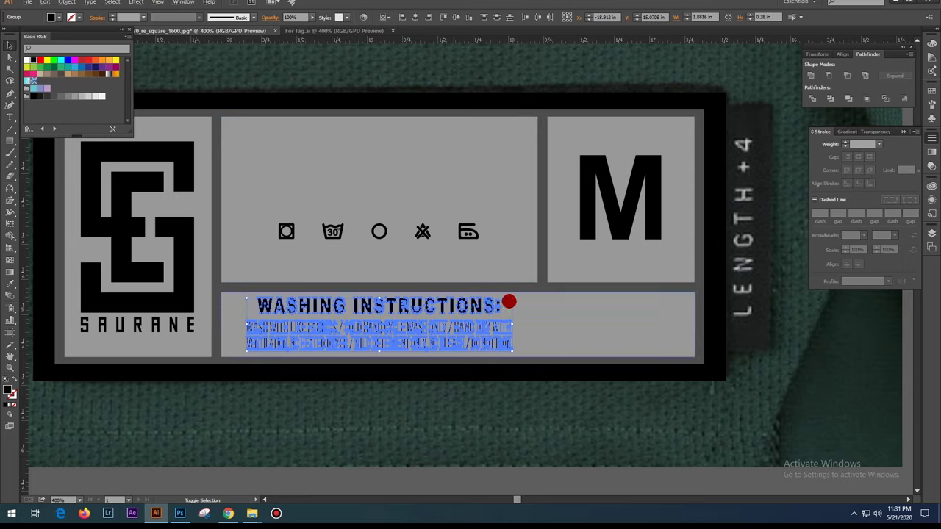
left_click_drag(508, 300, 513, 302)
key("ctrl+plus")
left_click(483, 451)
key("ctrl+minus")
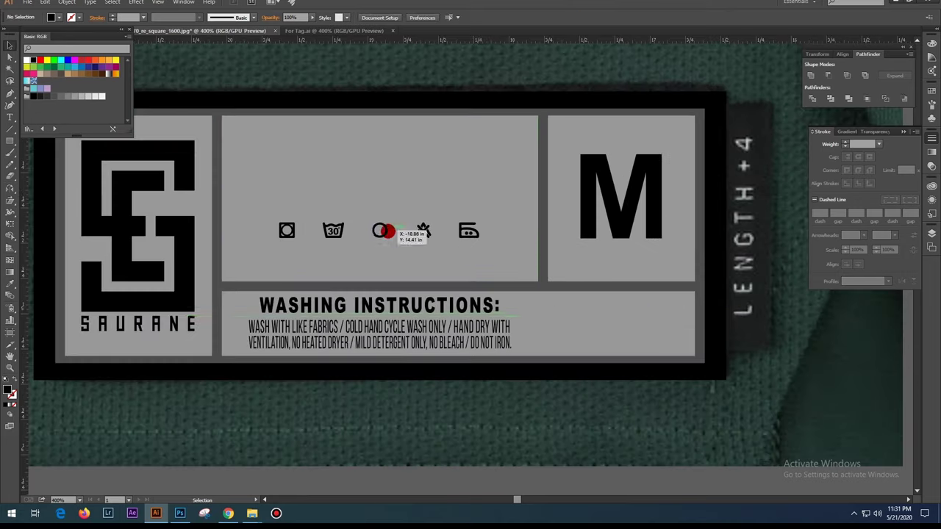
Move the care icons to the right of the instructions.
mouse_move(384, 227)
left_mouse_down()
mouse_move(666, 308)
mouse_move(510, 340)
left_mouse_up()
key("ctrl+plus")
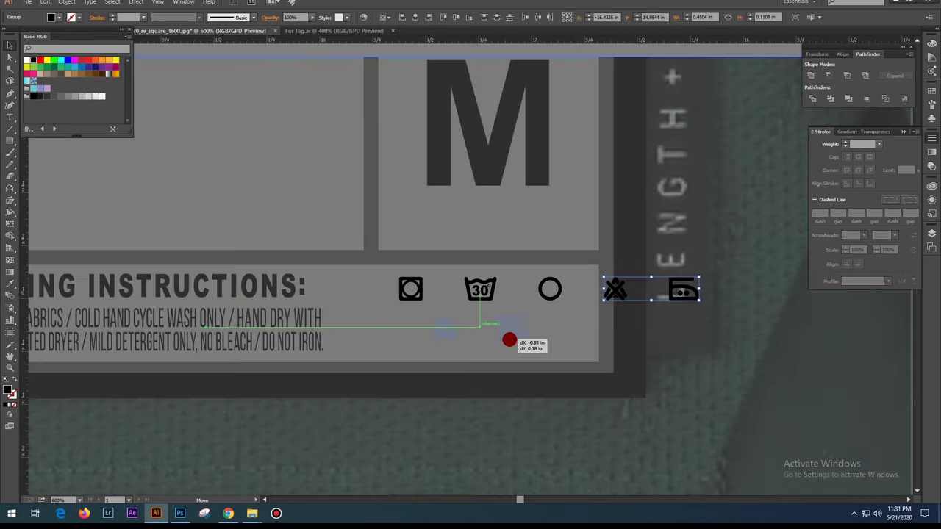
key("ctrl+minus")
key("ctrl+minus")
Place the social icons on the tag panel: phone lower left, Instagram beside Facebook, flag right.
left_click(331, 30)
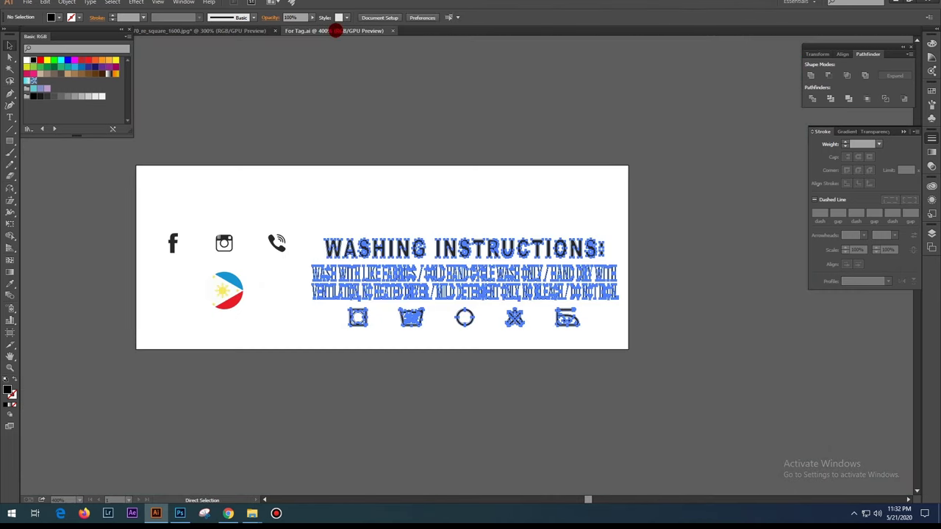
left_click(197, 247)
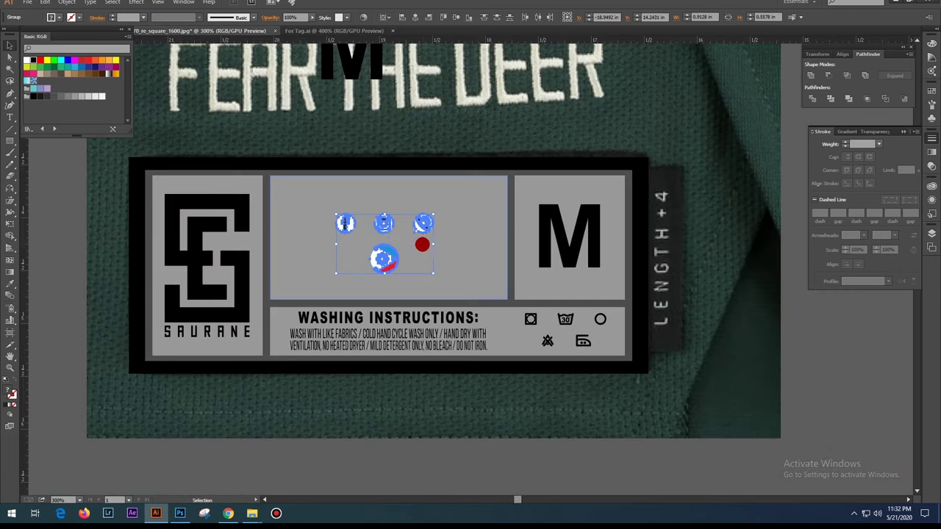
mouse_move(196, 247)
left_mouse_down()
mouse_move(447, 257)
mouse_move(292, 308)
left_mouse_up()
key("ctrl+plus")
left_click_drag(312, 241, 280, 226)
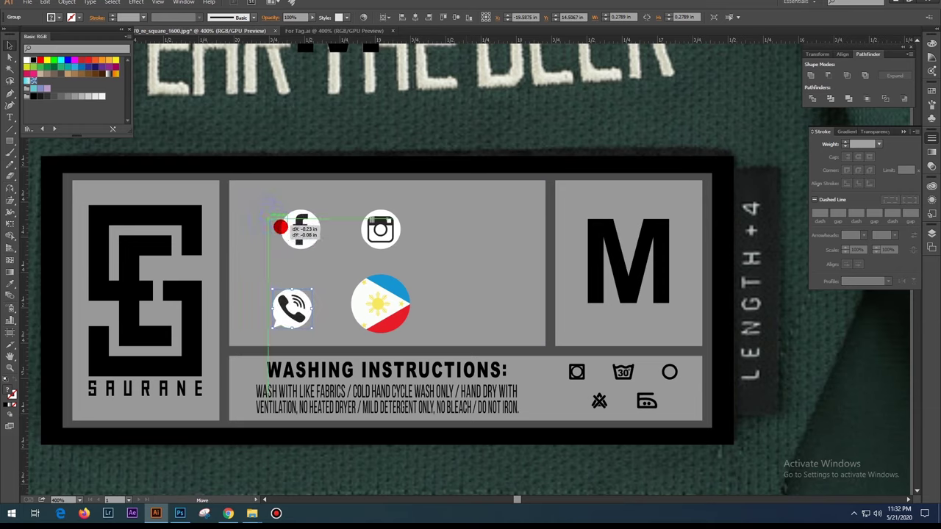
left_click_drag(380, 230, 266, 265)
left_click_drag(380, 304, 467, 269)
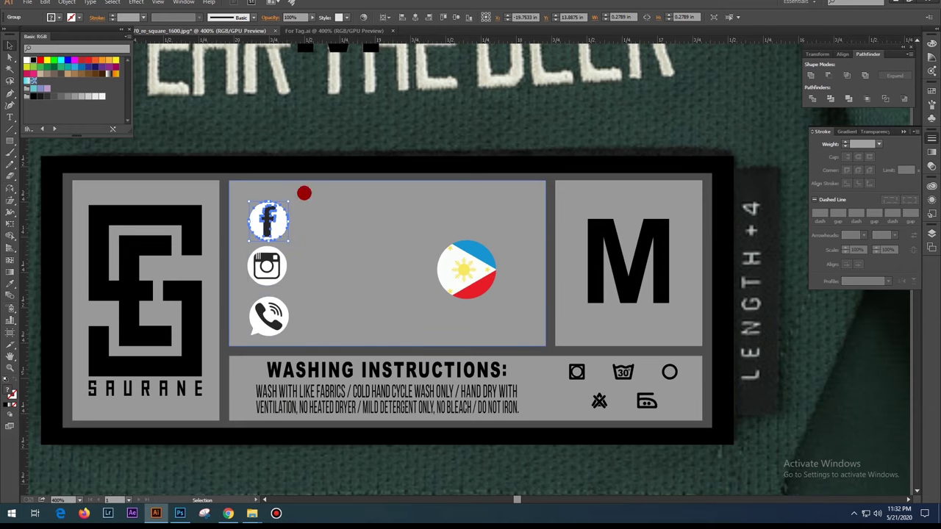
key("ctrl+plus")
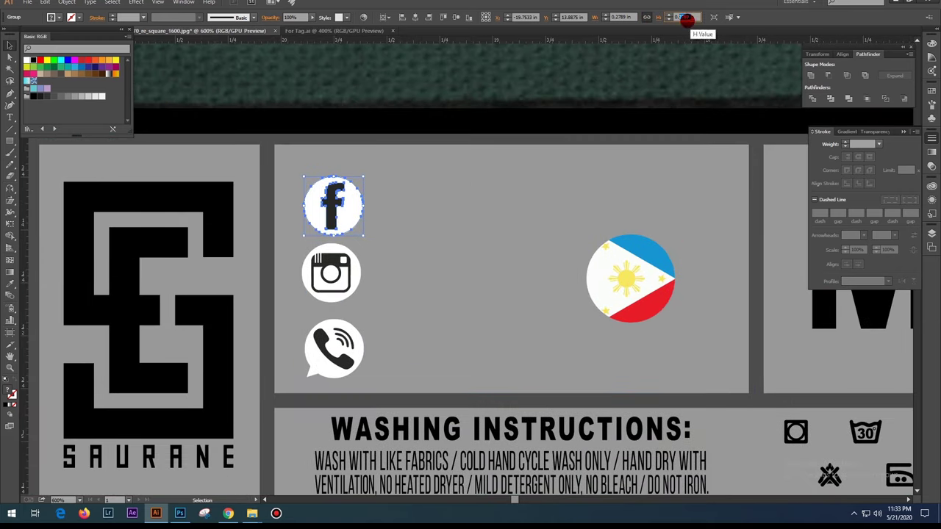
Resize the Facebook icon to 0.1 in and the Instagram icon to 0.15 in.
type("0.1")
key("Return")
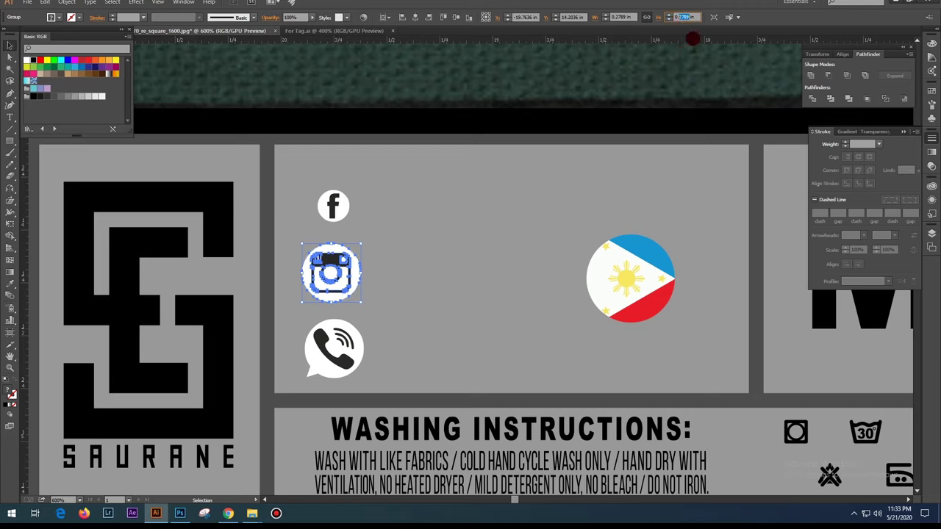
type("0.15")
key("Return")
Move the social icons to the left side of the tag panel.
left_click_drag(331, 263, 655, 279)
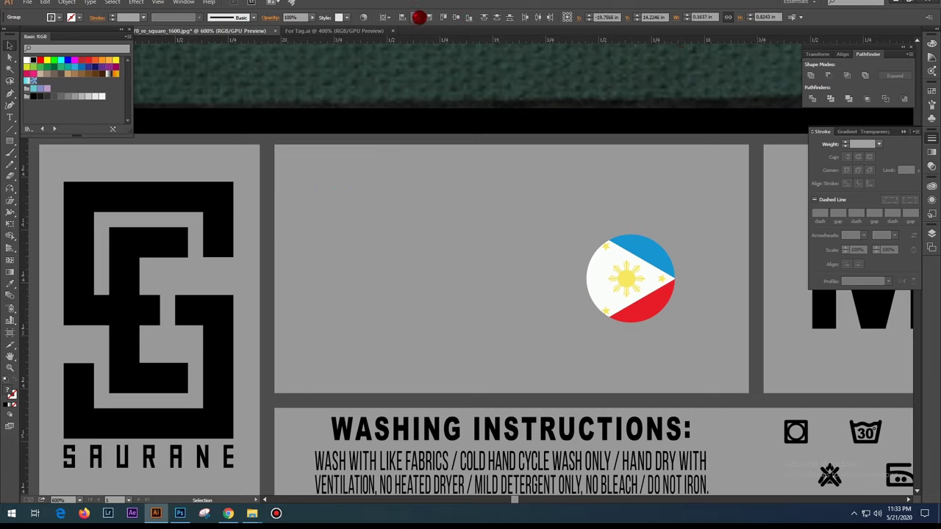
key("ctrl+equal")
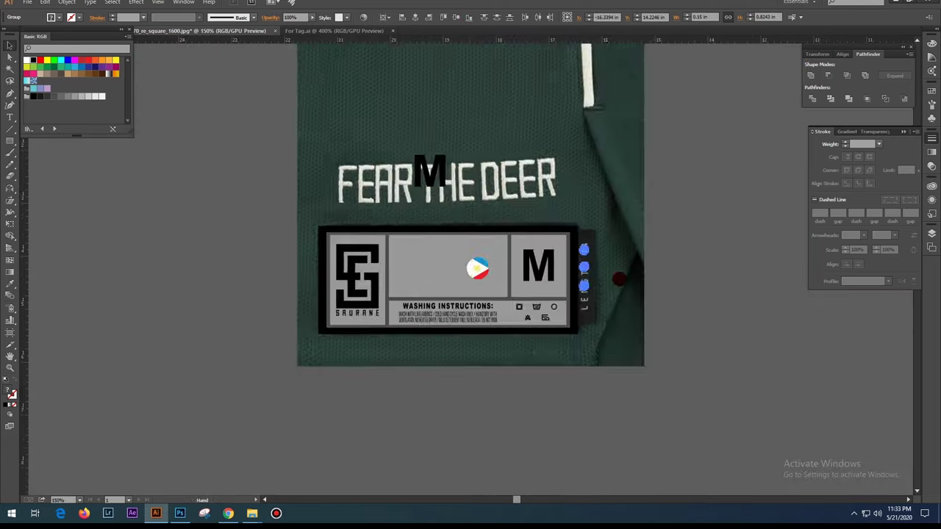
key("ctrl+equal")
left_click_drag(714, 269, 336, 272)
key("ctrl+equal")
Add the Facebook handle beside its icon, trimmed from the page address, in Lato Regular.
key("t")
key("ctrl+minus")
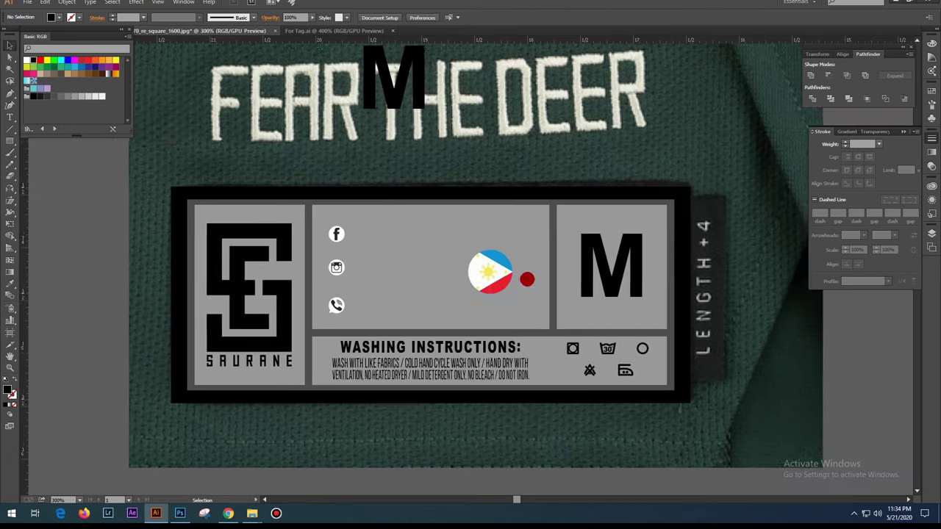
left_click(323, 234)
key("ctrl+v")
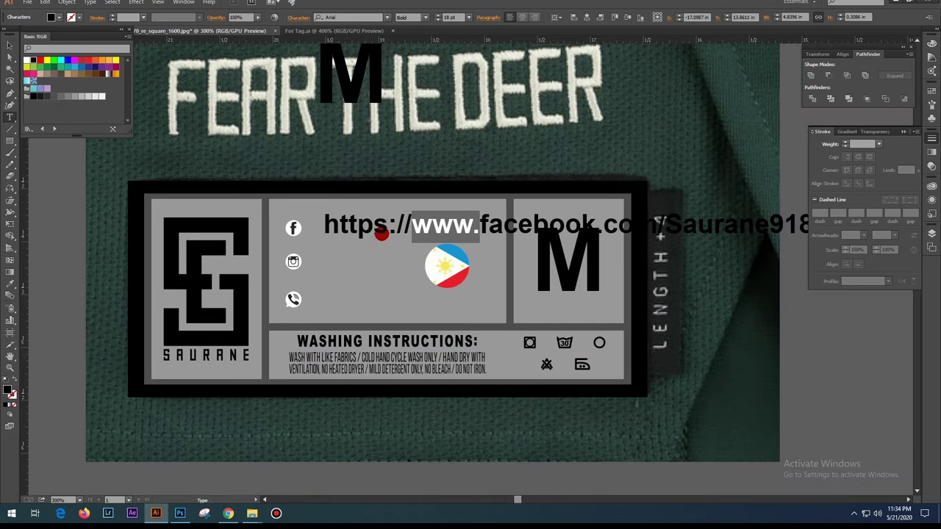
key("BackSpace")
left_click_drag(504, 234, 324, 234)
key("BackSpace")
key("ctrl+a")
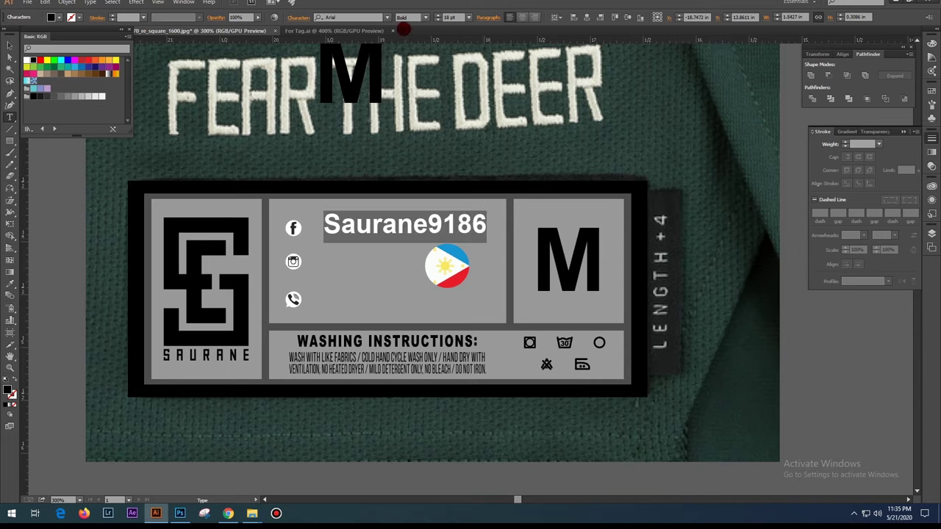
left_click(366, 17)
left_click(425, 17)
key("Escape")
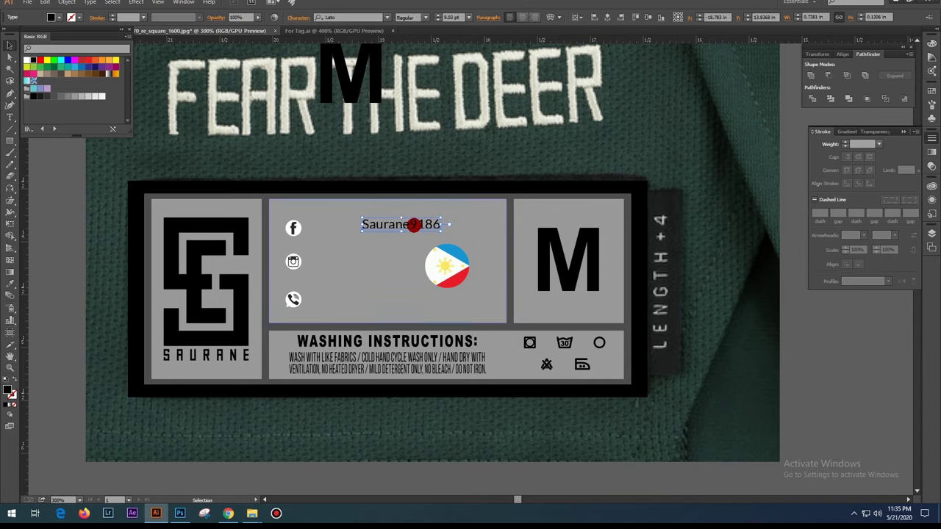
Copy the handle line down beside the Instagram icon and enter the Instagram handle.
key("ctrl+plus")
key("ctrl+plus")
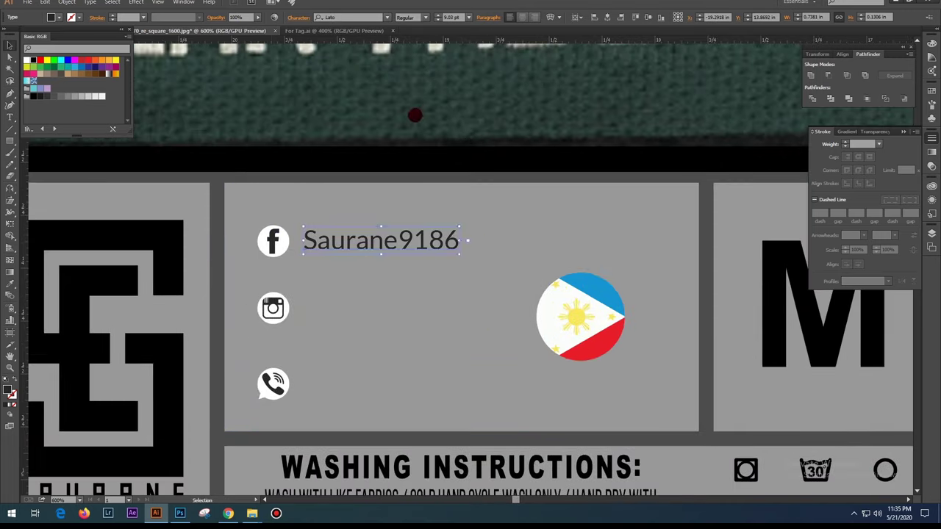
key("ctrl+minus")
key("ctrl+minus")
left_click_drag(361, 238, 370, 311)
type("edsaurane")
key("Escape")
Enter the phone number beside the phone icon and convert the three contact texts to outlines.
key("ctrl+plus")
type("5995688")
key("Escape")
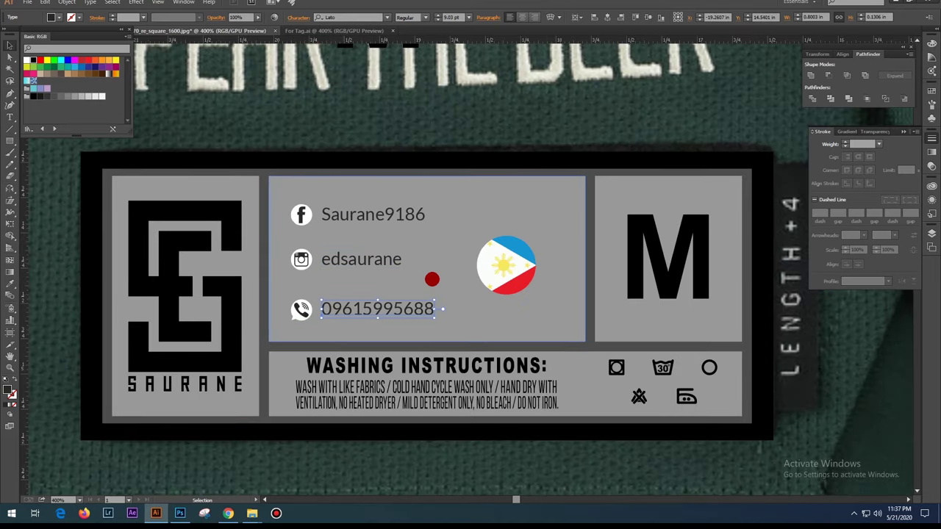
key("ctrl+plus")
left_click(220, 250)
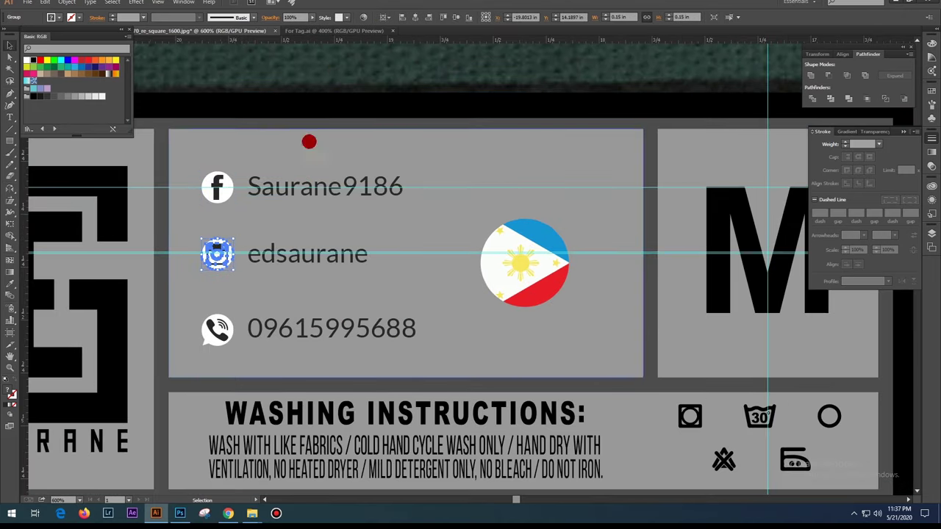
left_click(216, 329)
left_click(250, 328)
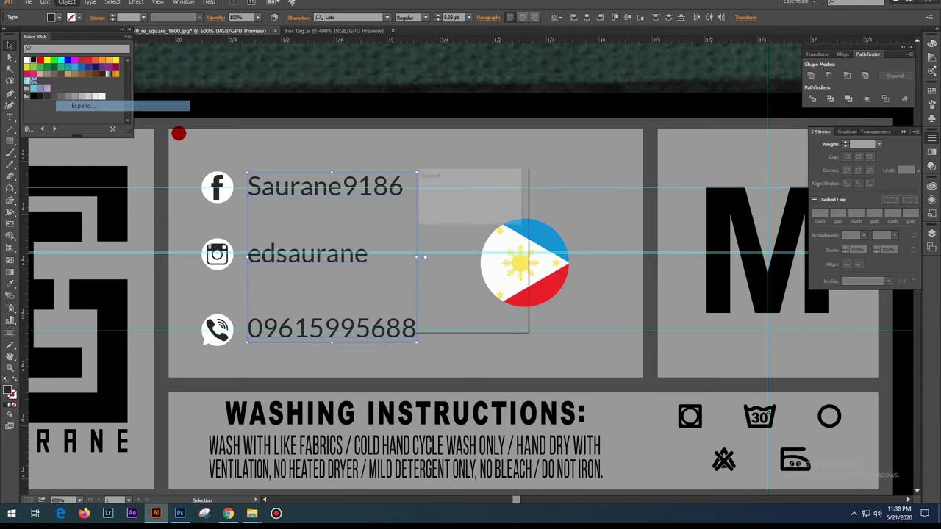
left_click_drag(178, 132, 279, 245)
key("ctrl+shift+o")
Group the outlined Facebook, Instagram and phone-number texts together.
left_click(304, 192)
key("ctrl+plus")
key("ctrl+plus")
key("ctrl+plus")
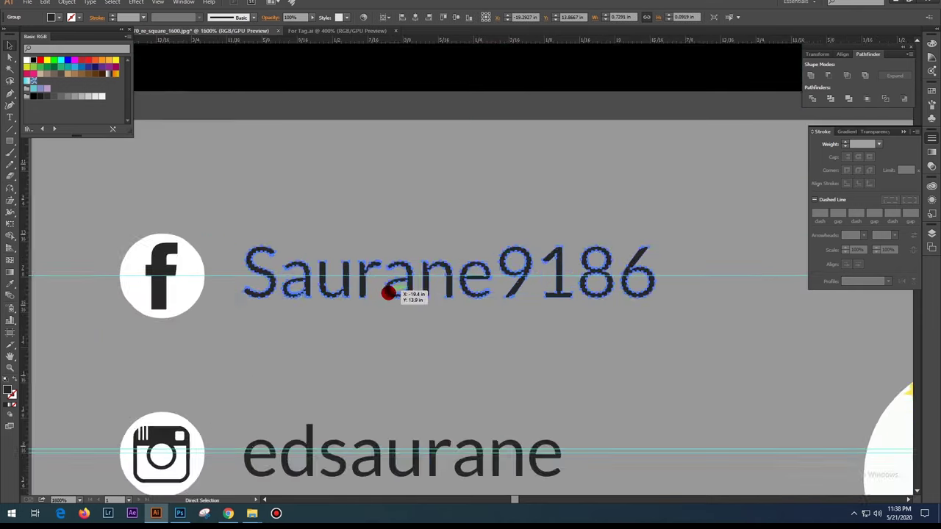
key("ctrl+plus")
key("ctrl+plus")
scroll(391, 290, "down", 5)
scroll(390, 290, "down", 5)
left_click(345, 292)
key("ctrl+minus")
key("ctrl+minus")
key("ctrl+minus")
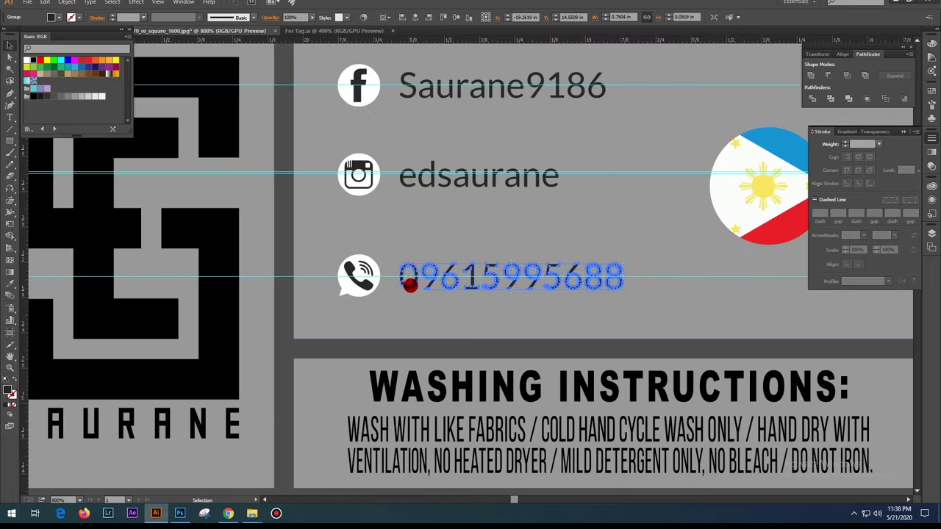
left_click(409, 184, "shift")
left_click(410, 93, "shift")
key("ctrl+minus")
key("ctrl+plus")
key("ctrl+shift+a")
Select the three contact icons and draw a small spacer rectangle above the Instagram icon.
left_click(356, 138)
left_click(330, 315, "shift")
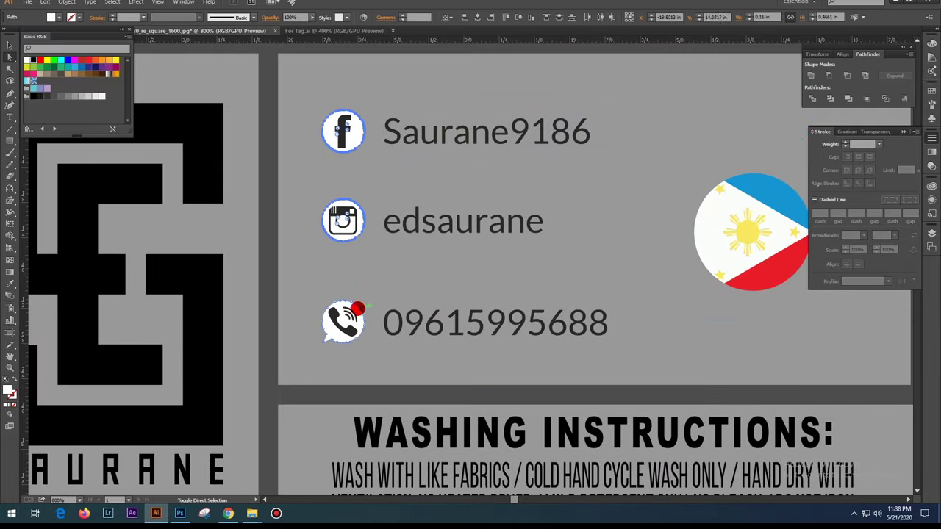
left_click(343, 221, "shift")
key("ctrl+minus")
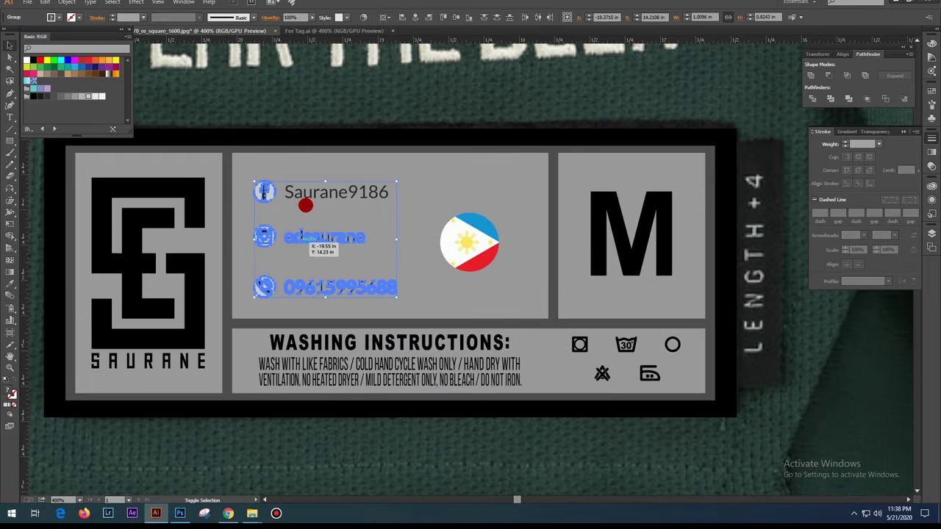
key("ctrl+shift+a")
key("ctrl+plus")
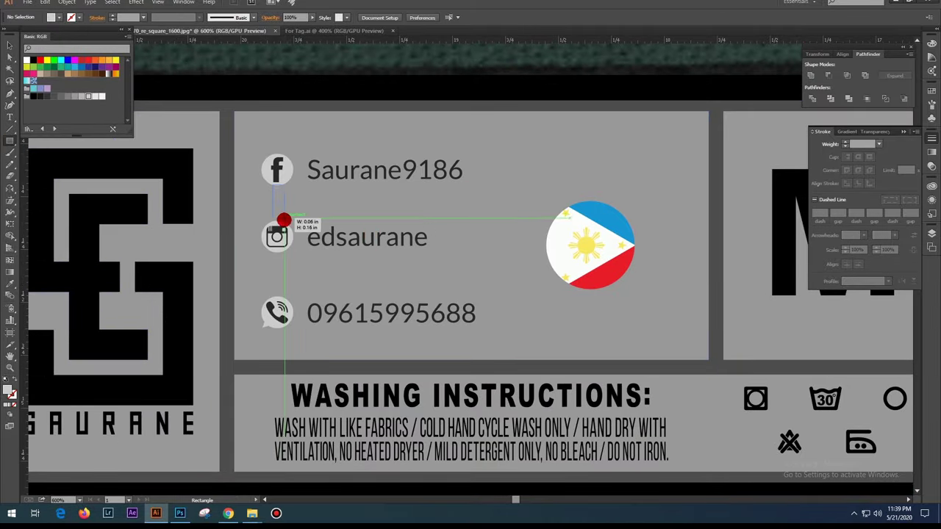
key("ctrl+plus")
key("ctrl+plus")
key("ctrl+plus")
left_click_drag(283, 220, 276, 190)
key("v")
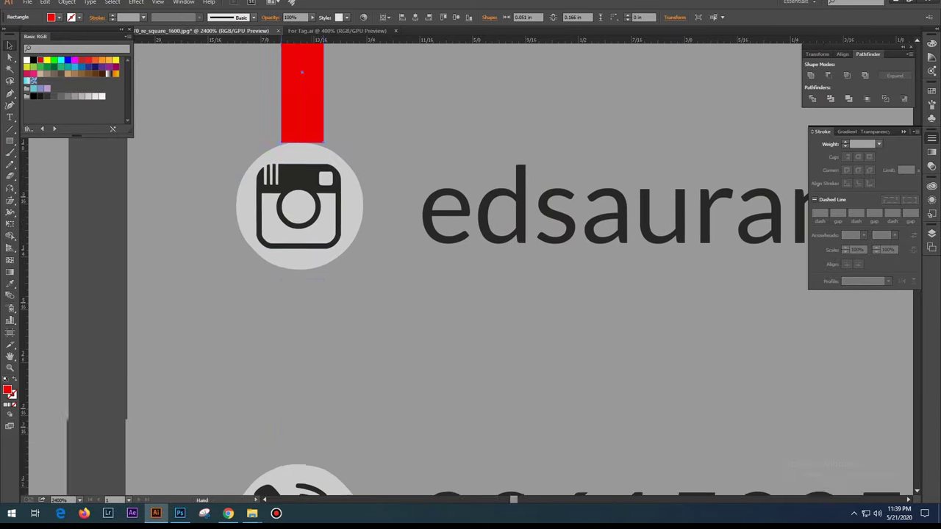
Space the rows with the spacer, align the phone row, and group all three contact rows.
left_click_drag(275, 340, 392, 338)
key("ctrl+minus")
key("ctrl+plus")
left_click_drag(213, 351, 212, 326)
key("ctrl+minus")
key("ctrl+minus")
key("ctrl+minus")
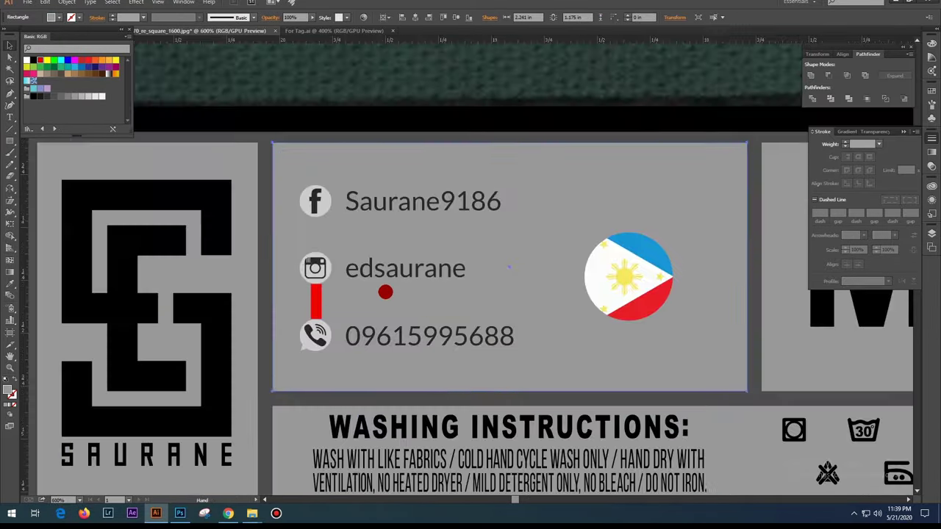
left_click(342, 203, "shift")
left_click(316, 331, "shift")
key("ctrl+g")
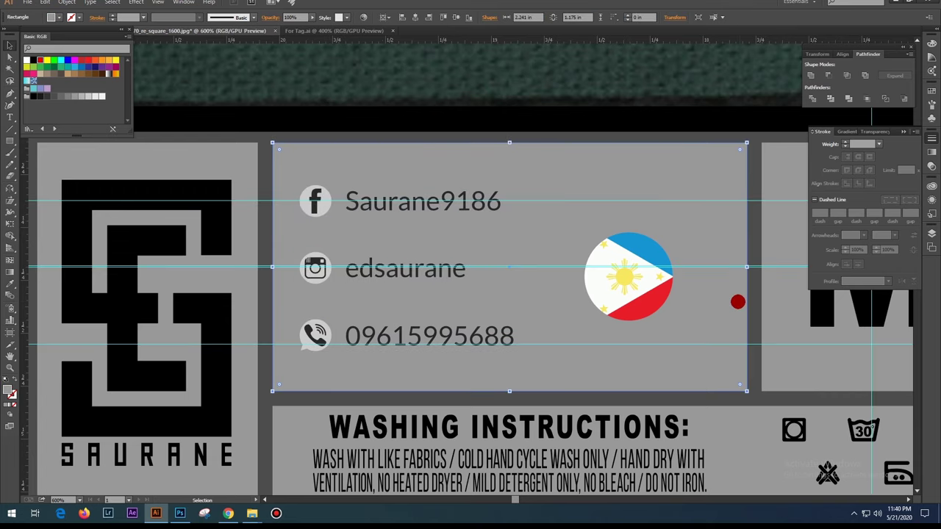
key("ctrl+minus")
key("ctrl+shift+a")
Reposition the Philippine flag on the tag panel.
key("ctrl+plus")
key("ctrl+minus")
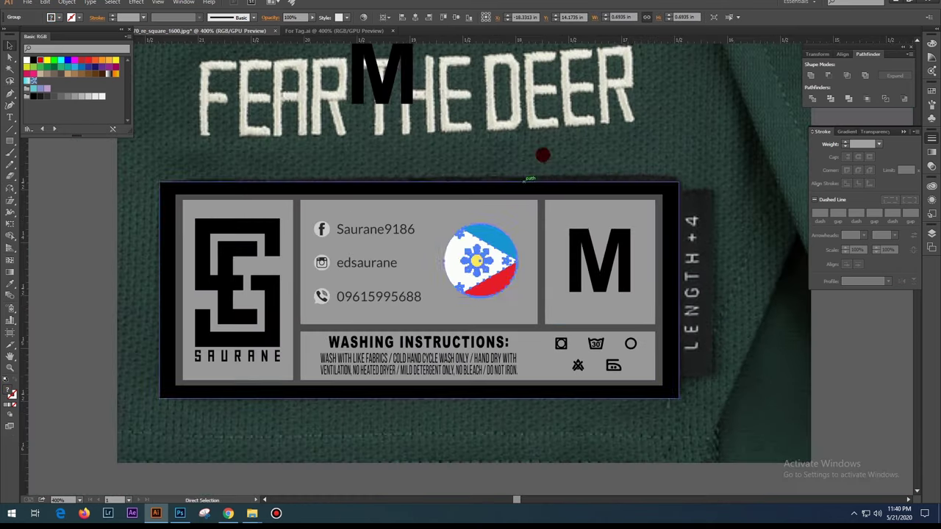
key("m")
key("ctrl+plus")
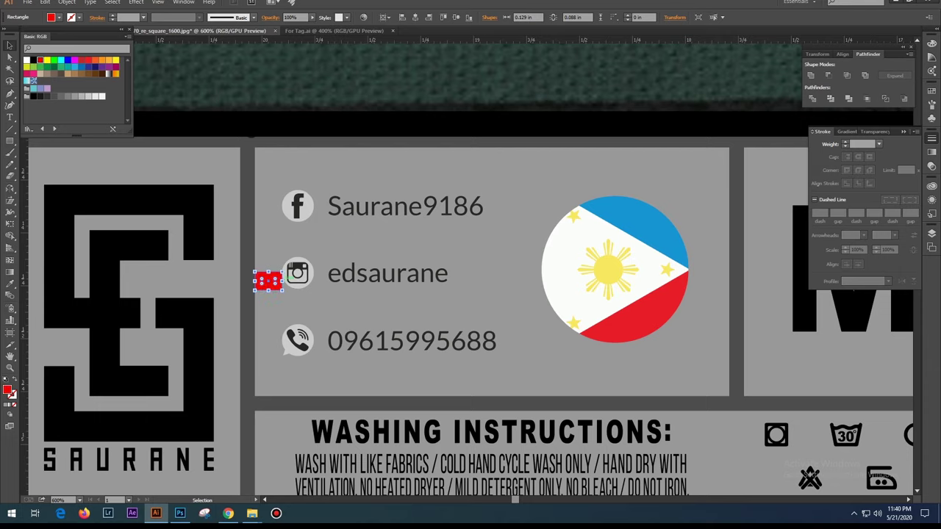
left_click_drag(718, 274, 717, 277)
key("ctrl+minus")
key("ctrl+plus")
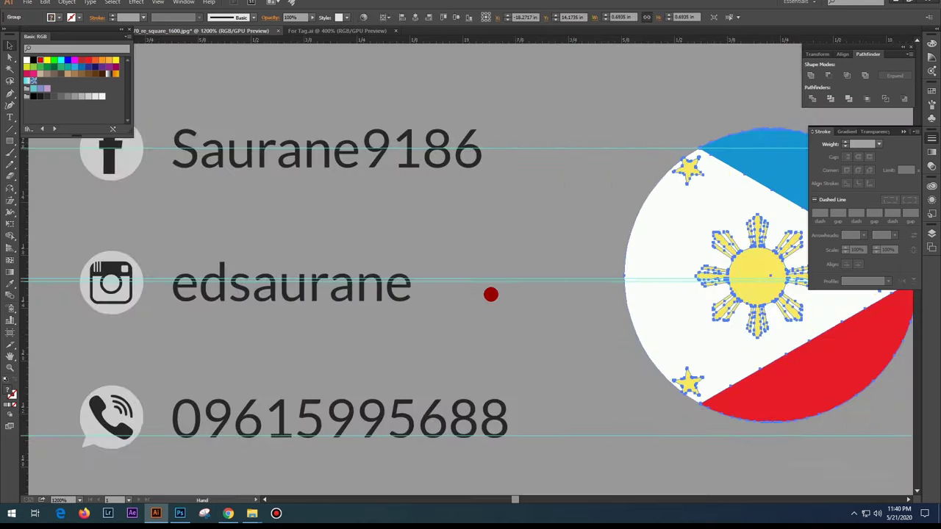
key("ctrl+minus")
key("ctrl+plus")
Copy the whole tag label and paste it onto the front jersey's hem in the mockup.
key("a")
left_click(413, 314)
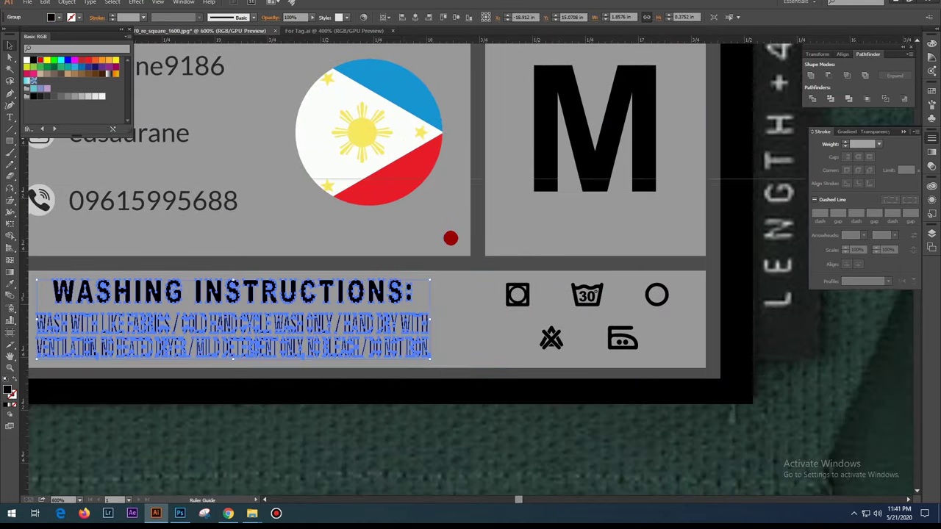
left_click(714, 429)
key("ctrl+0")
left_click_drag(592, 388, 206, 183)
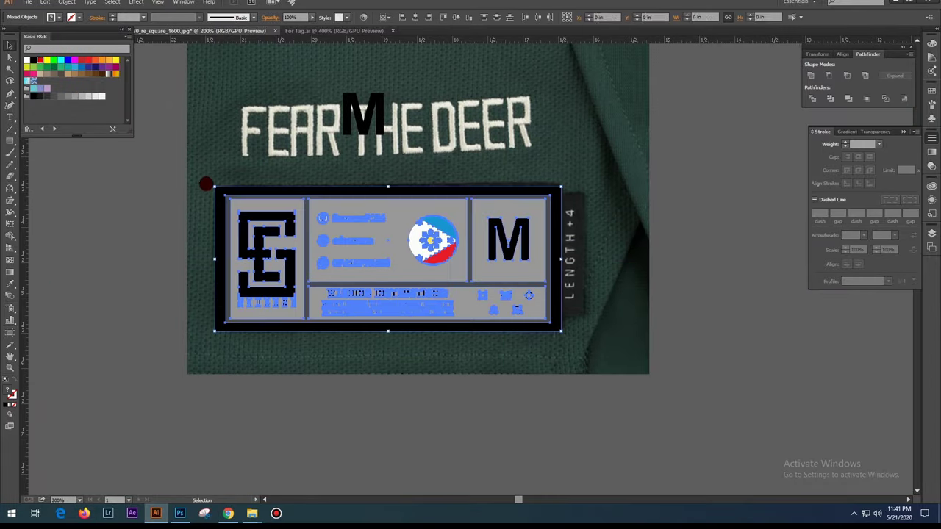
key("ctrl+c")
key("alt+Tab")
key("ctrl+v")
mouse_move(416, 275)
left_mouse_down()
mouse_move(382, 330)
mouse_move(381, 378)
left_mouse_up()
Confirm the tag's placement on the front jersey's hem.
key("Return")
key("ctrl+plus")
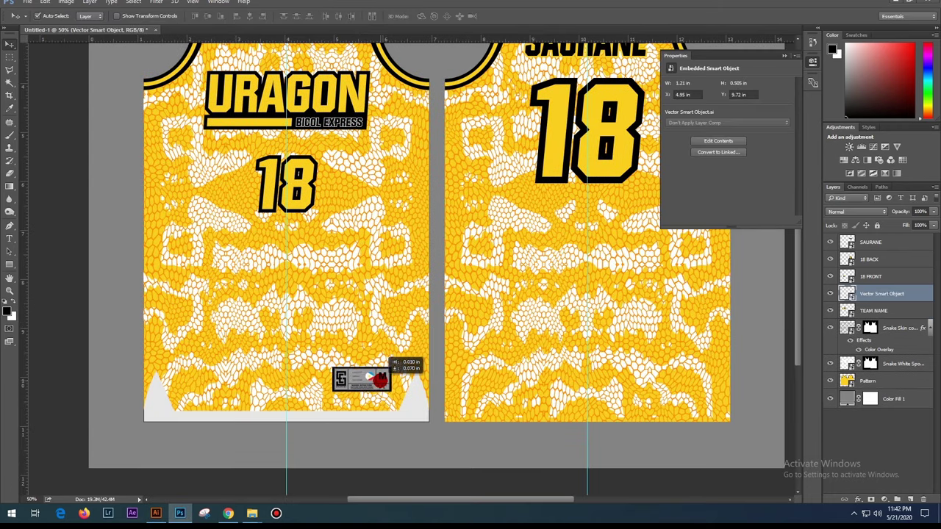
key("ctrl+minus")
key("ctrl+minus")
Copy the SAURANE logo from Illustrator and place it on the chest above URAGON.
key("alt+Tab")
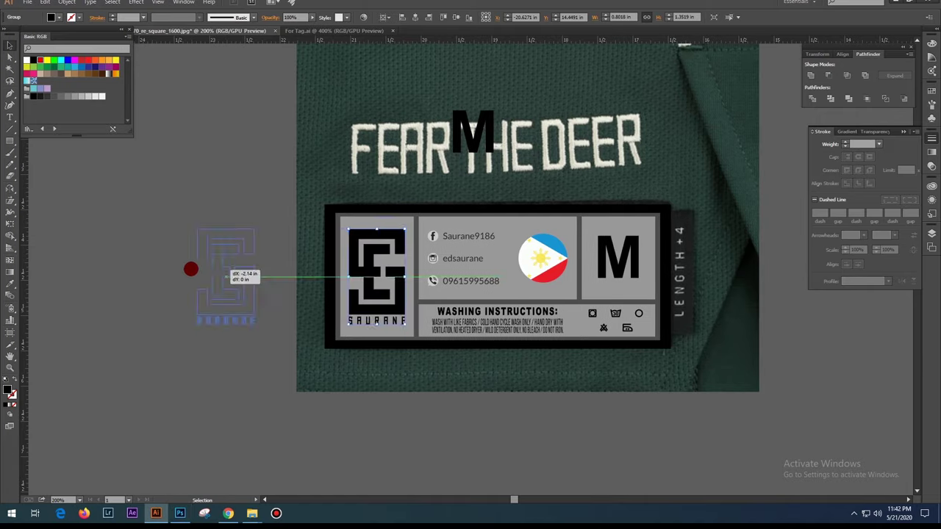
left_click_drag(190, 269, 166, 269)
key("ctrl+c")
key("alt+Tab")
key("ctrl+v")
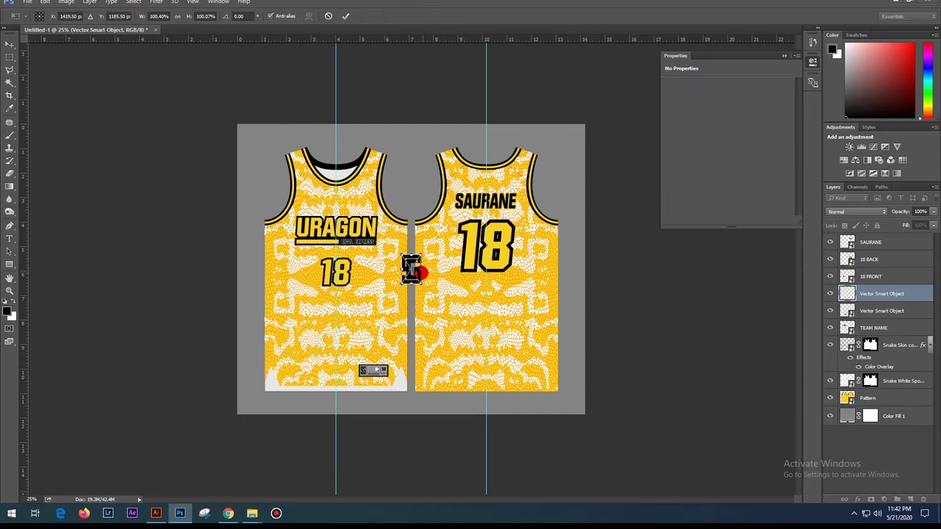
key("ctrl+plus")
key("ctrl+minus")
key("Return")
left_click_drag(318, 269, 327, 274)
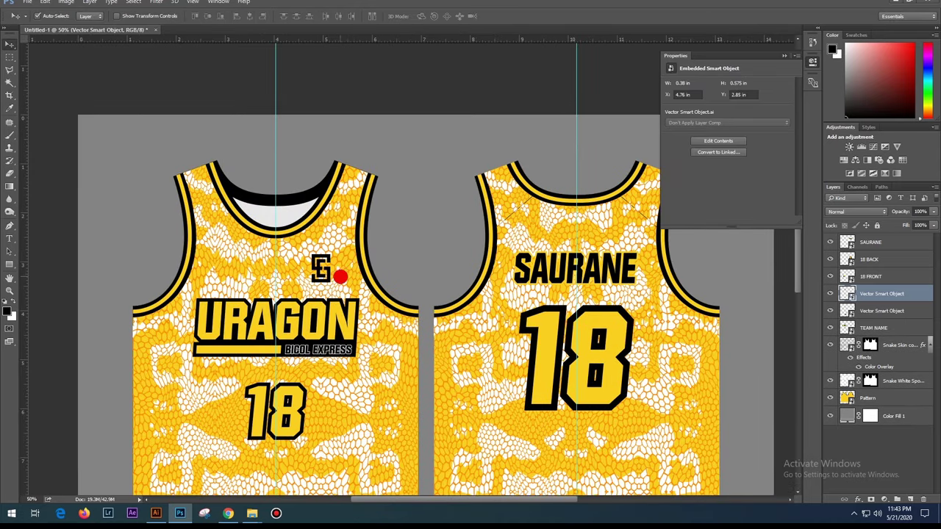
scroll(415, 209, "down", 3)
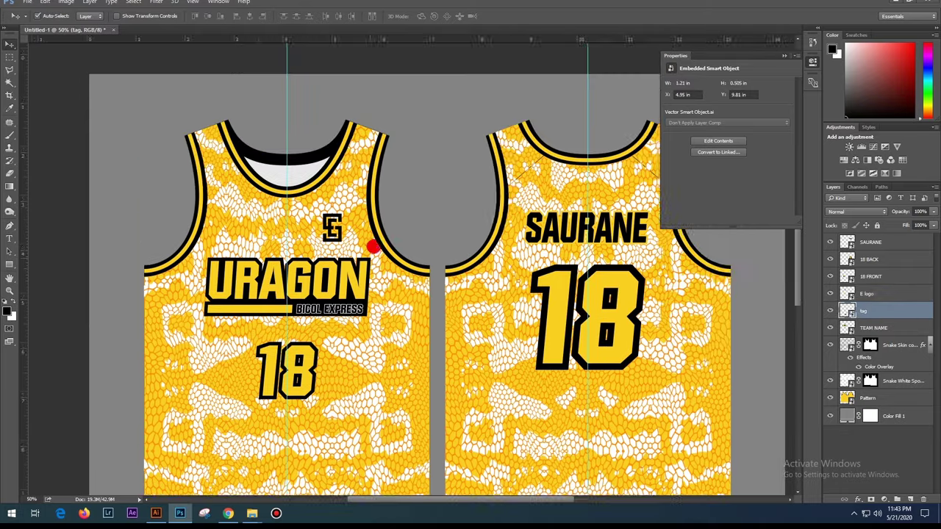
Give the chest logo layer a Stroke outline in Blending Options.
right_click(867, 293)
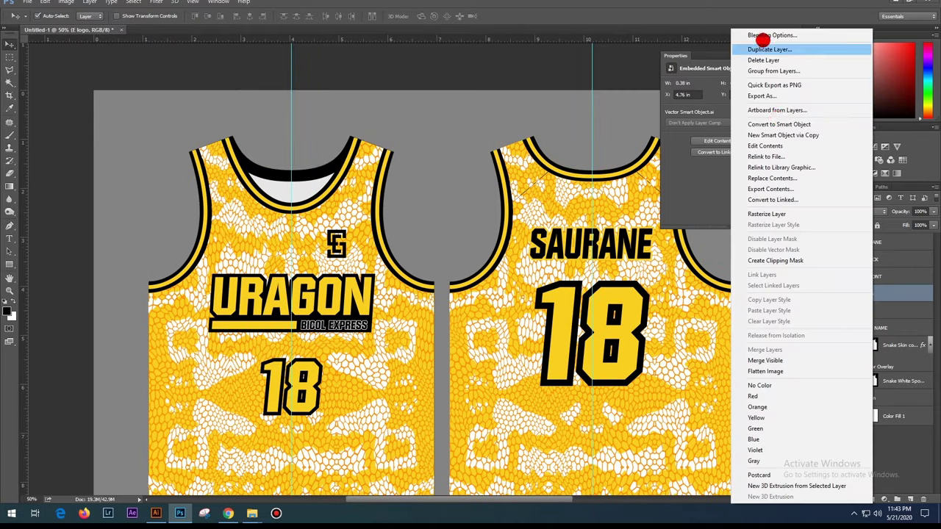
left_click(761, 37)
left_click(554, 187)
left_click(683, 210)
left_click(752, 132)
key("Return")
key("ctrl+minus")
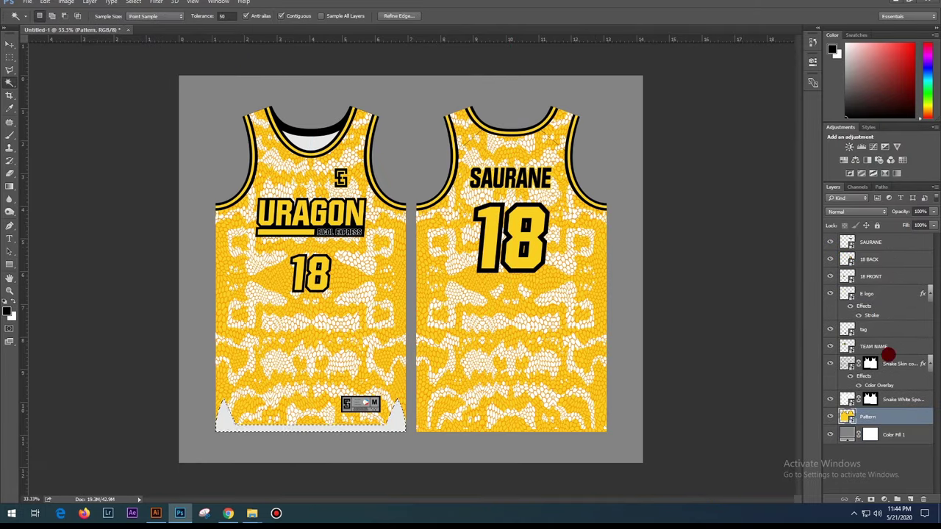
Create a new clipped layer and brush soft grey shading inside the collar and along the hems.
right_click(867, 416)
key("ctrl+shift+alt+n")
key("ctrl+alt+g")
key("b")
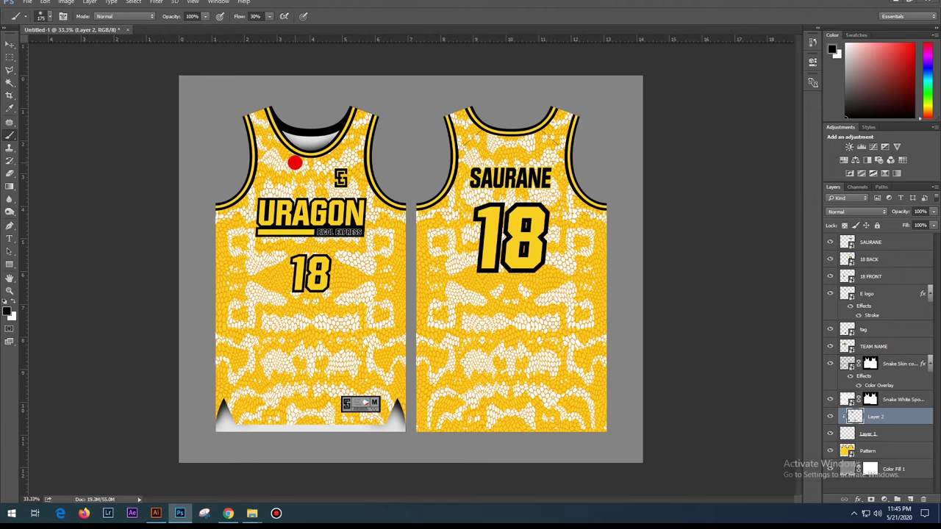
scroll(272, 134, "up", 2)
scroll(323, 238, "down", 1)
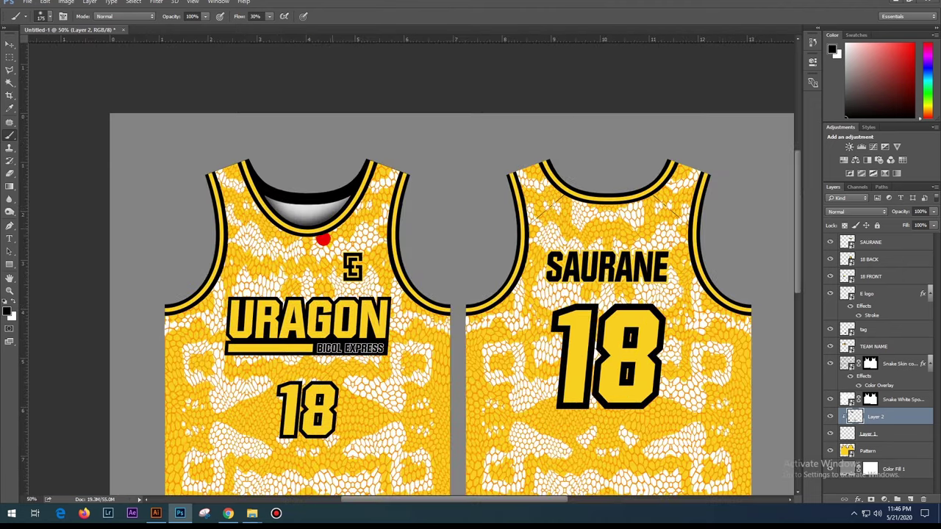
scroll(472, 253, "down", 1)
Add a layer above Color Fill 1 and fill it with a grey-to-black gradient, black at the bottom.
key("v")
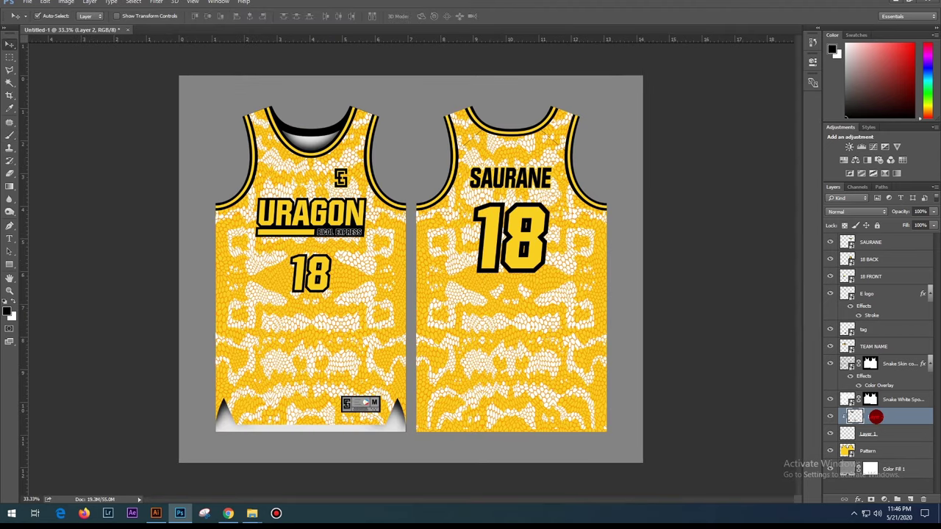
type("shadow")
left_click(882, 469)
left_click(908, 499)
left_click(9, 186)
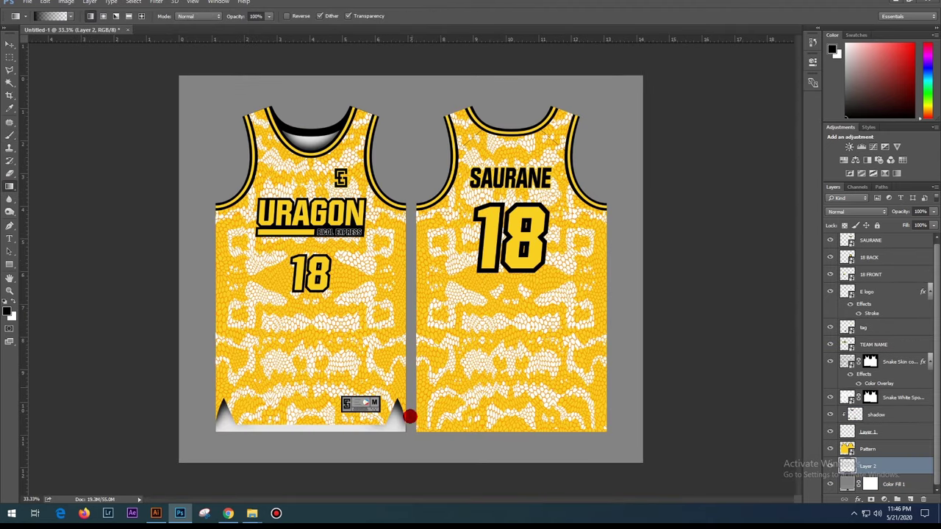
left_click_drag(409, 417, 453, 315)
left_click_drag(441, 463, 428, 384)
mouse_move(423, 441)
left_mouse_down()
mouse_move(405, 250)
mouse_move(418, 401)
left_mouse_up()
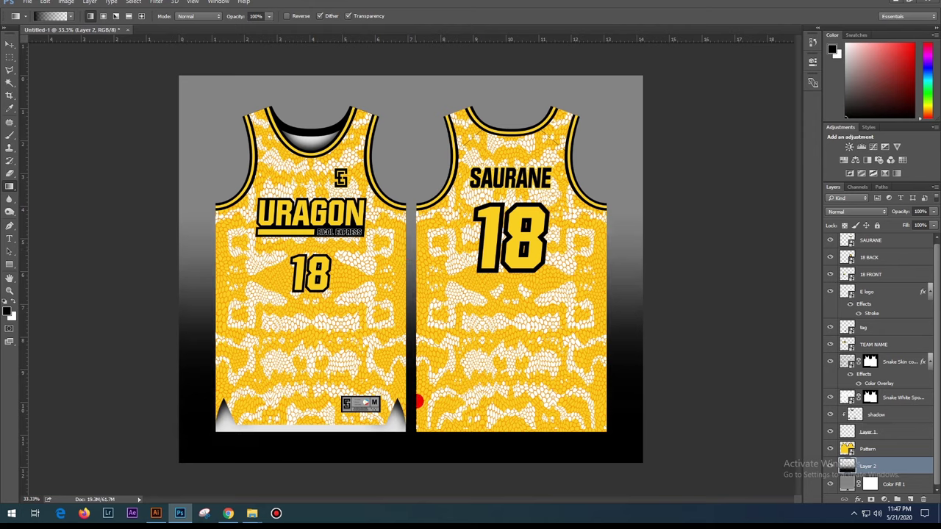
Group the jersey layers from SAURANE down to Pattern into Group 1.
key("t")
left_click(871, 241)
left_click(907, 450, "shift")
key("ctrl+g")
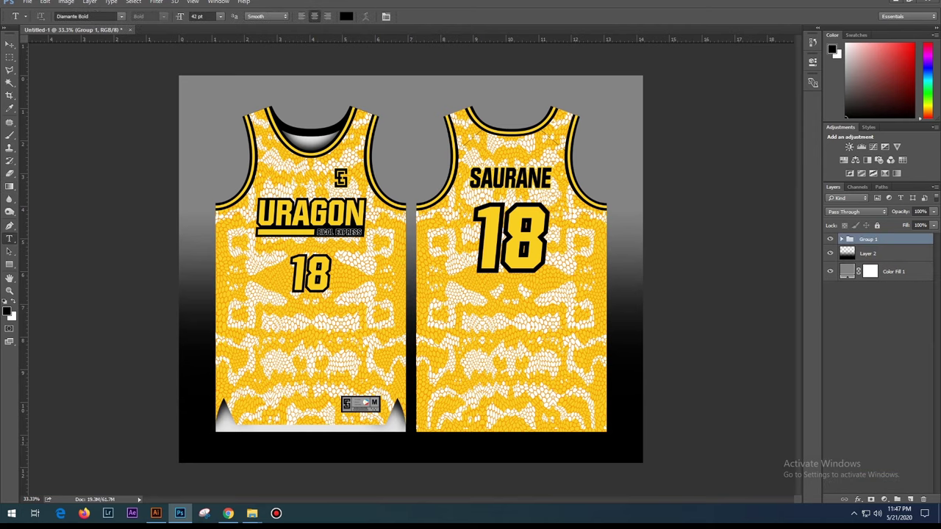
Add a 'FRONT' label below the left jersey, setting its colour, font and size.
left_click(283, 444)
type("FRONT")
left_click(346, 16)
left_click(781, 130)
left_click(89, 16)
left_click(88, 94)
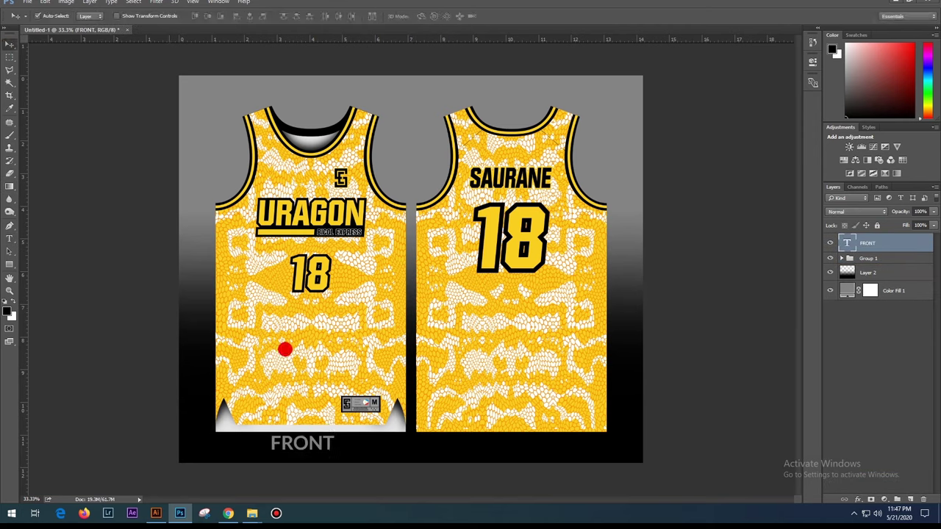
key("ctrl+t")
mouse_move(336, 443)
left_mouse_down()
mouse_move(317, 443)
mouse_move(511, 444)
left_mouse_up()
key("Return")
Duplicate the label under the right jersey and change it to 'BACK'.
key("ctrl+alt+t")
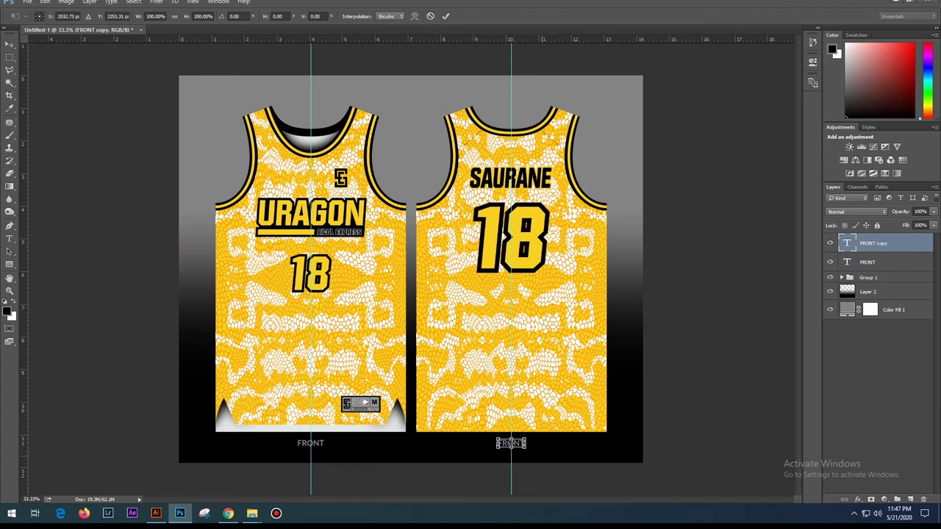
type("K")
left_click(681, 374)
key("v")
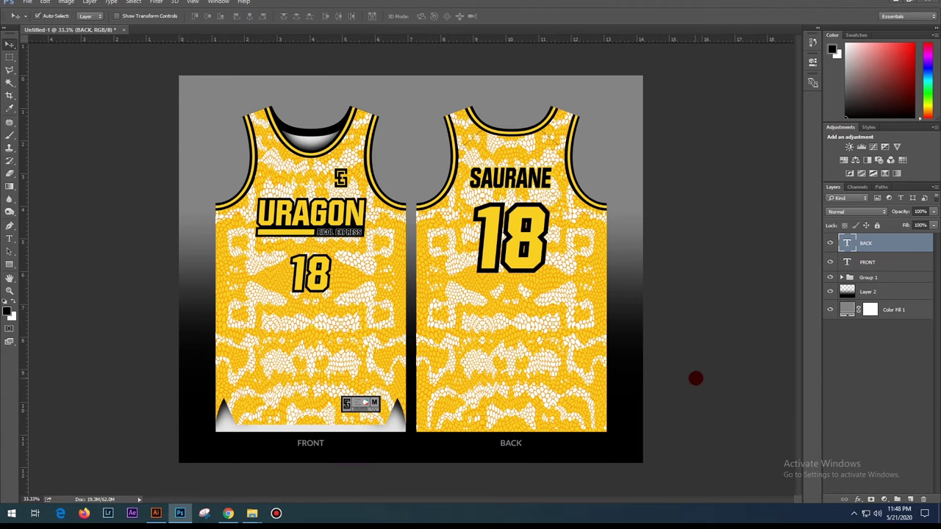